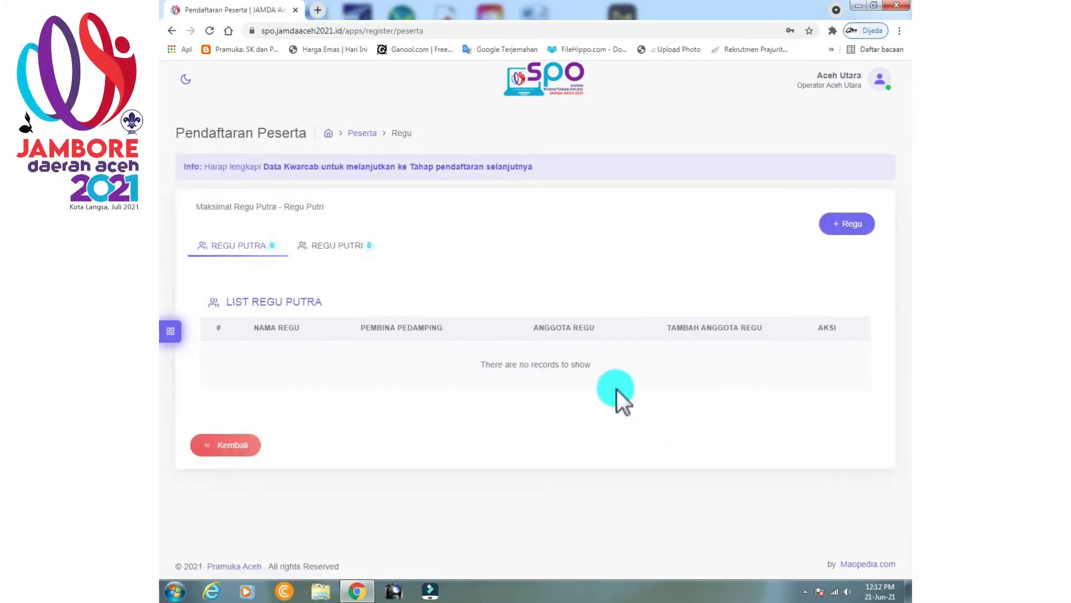
# Add the boys' (Putra) patrol 'elang' with the suggested accompanying leader and save it.
pyautogui.click(844, 229)
pyautogui.click(445, 147)
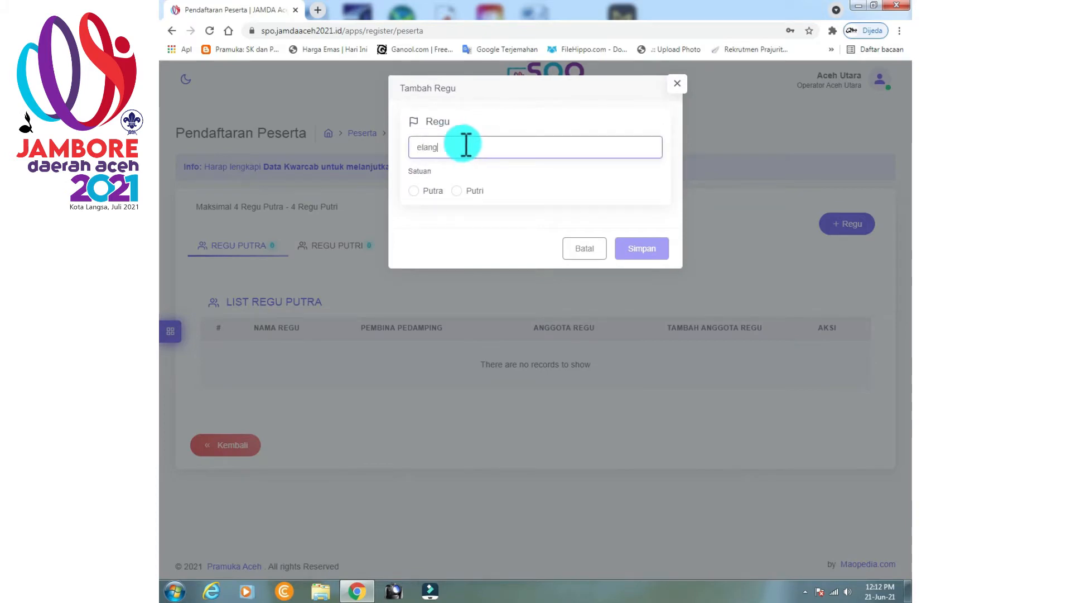
pyautogui.click(418, 192)
pyautogui.click(433, 224)
pyautogui.click(441, 261)
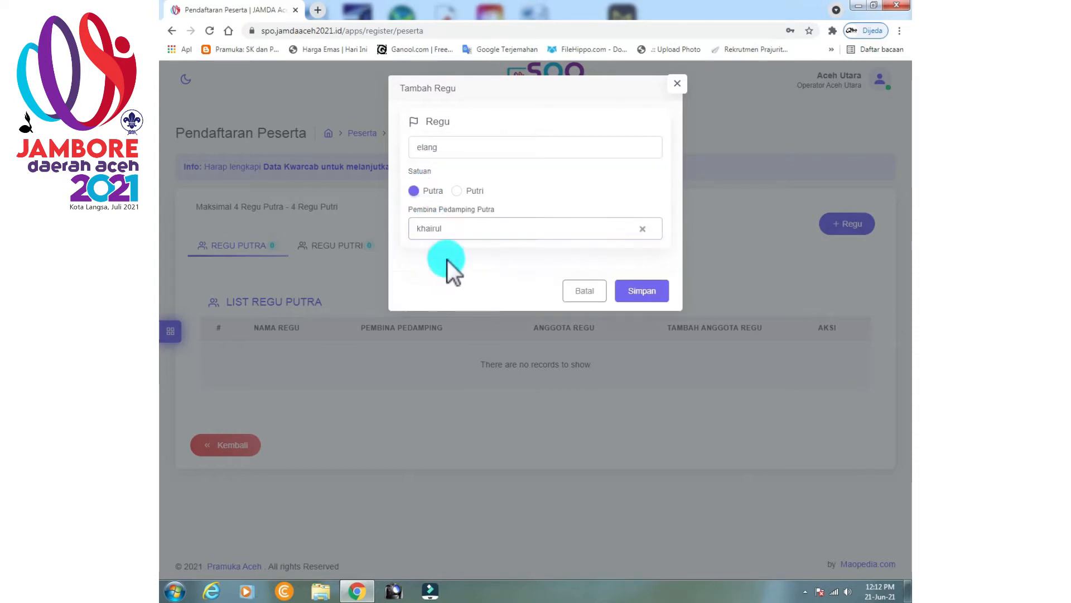
pyautogui.click(647, 291)
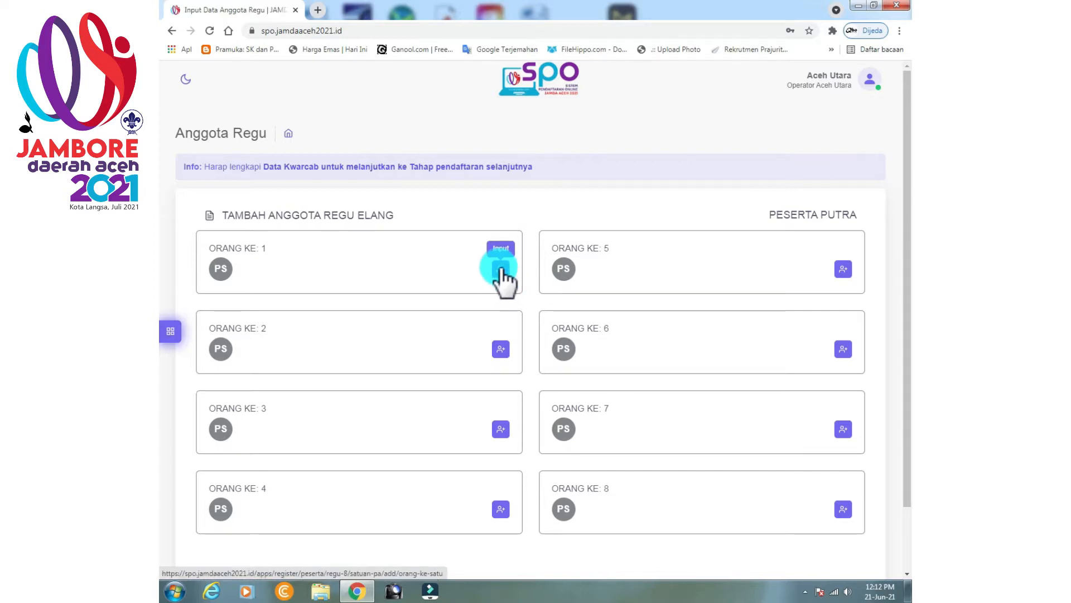
# Open member 1's biodata and fill in full name, address, parent's name and e-mail.
pyautogui.click(501, 269)
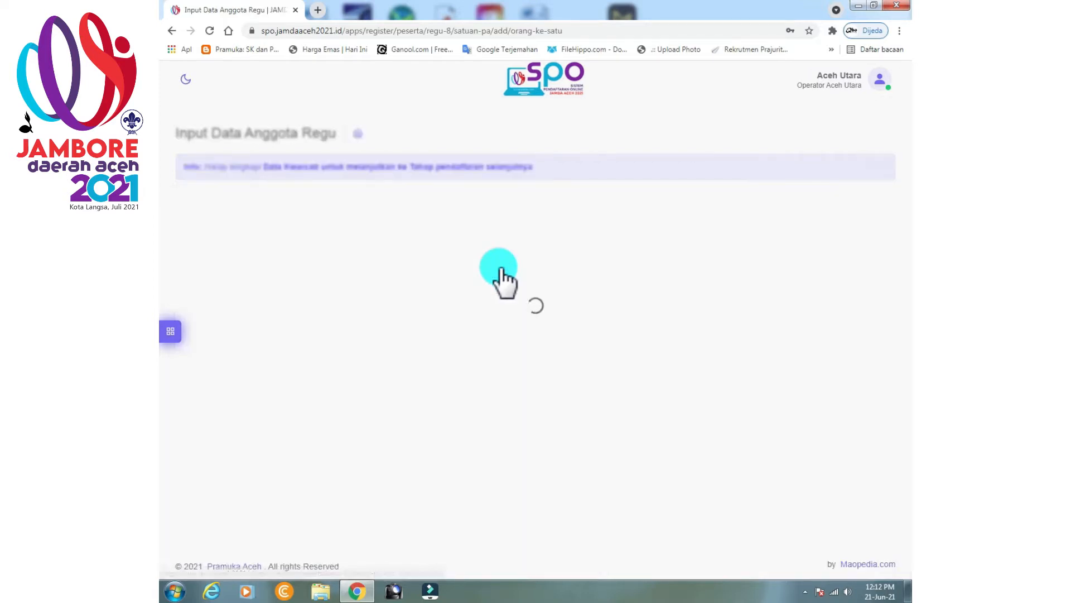
pyautogui.click(347, 367)
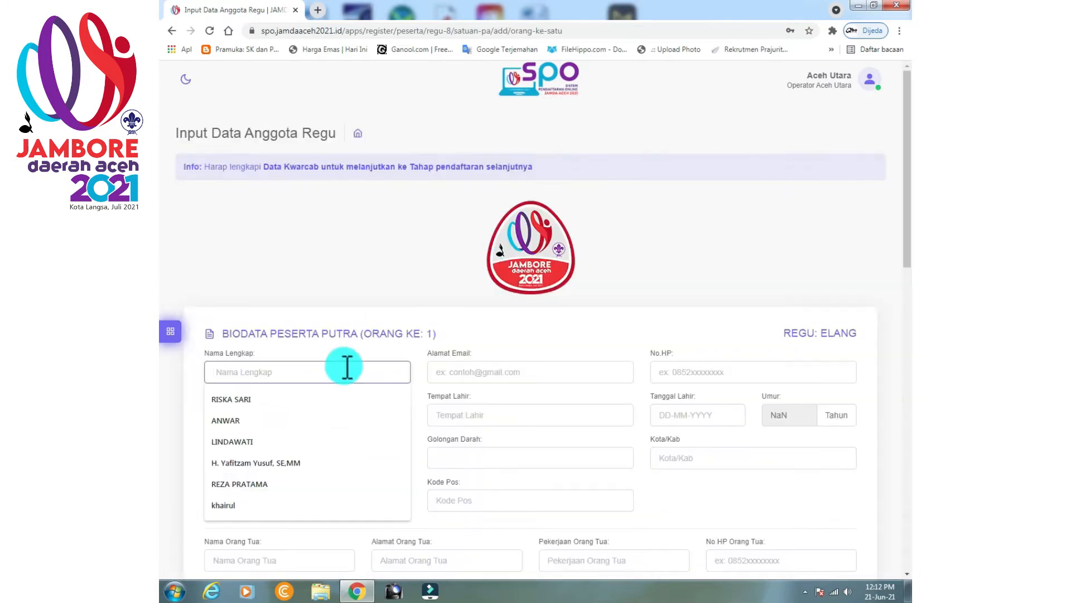
pyautogui.click(268, 484)
pyautogui.scroll(-2, 248, 441)
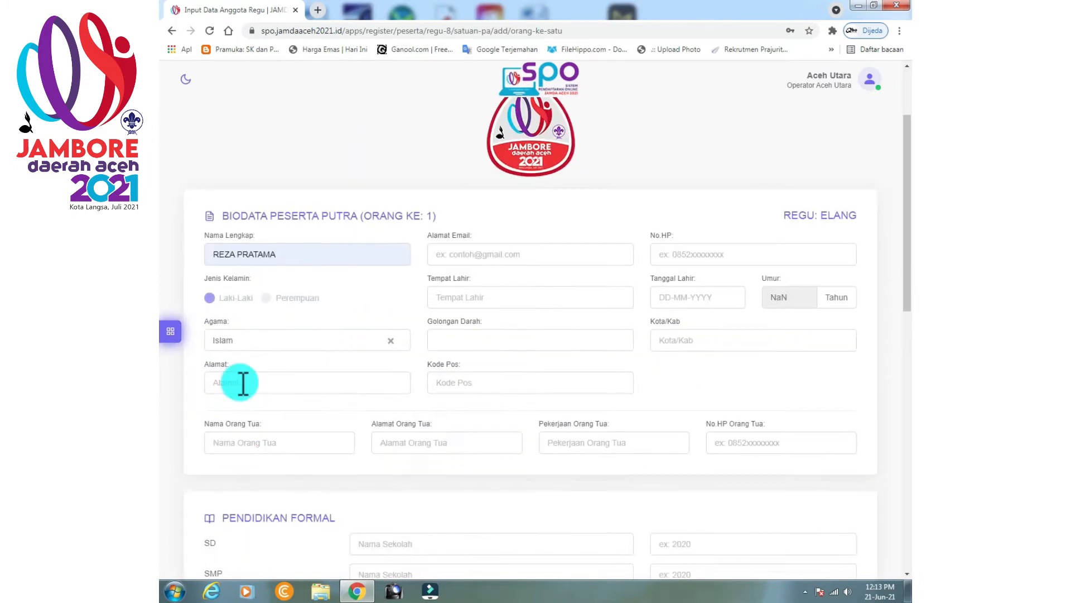
pyautogui.click(243, 383)
pyautogui.click(234, 410)
pyautogui.click(246, 444)
pyautogui.click(246, 474)
pyautogui.click(475, 254)
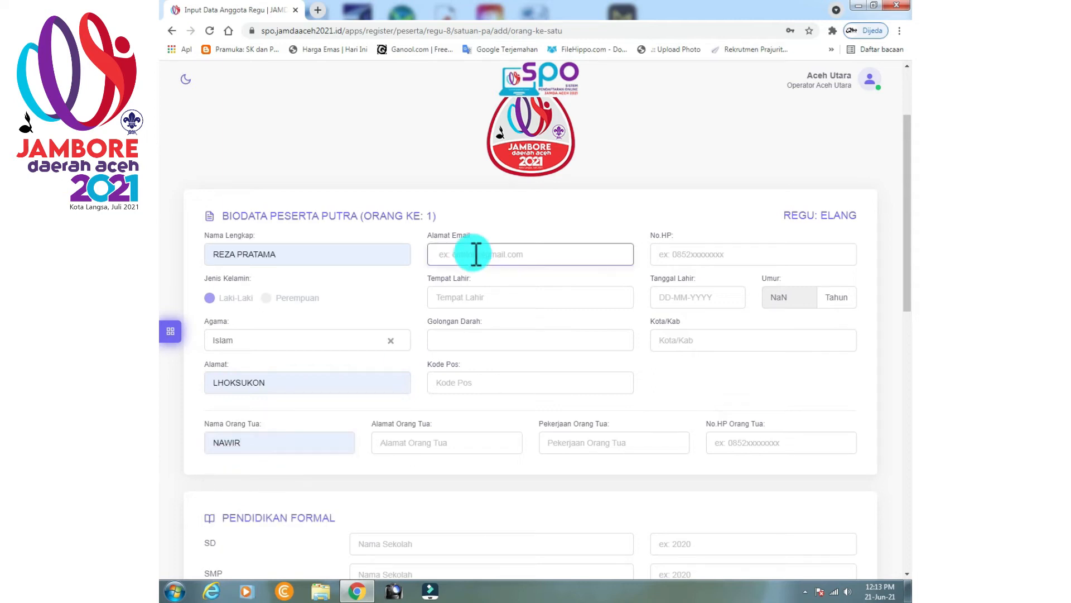
# Set birthplace LHOKSUKON, blood type A+, the postal code and the parent's address.
pyautogui.click(487, 298)
pyautogui.click(478, 325)
pyautogui.click(474, 341)
pyautogui.click(468, 369)
pyautogui.click(456, 382)
pyautogui.click(449, 411)
pyautogui.click(435, 440)
pyautogui.click(436, 472)
pyautogui.click(706, 254)
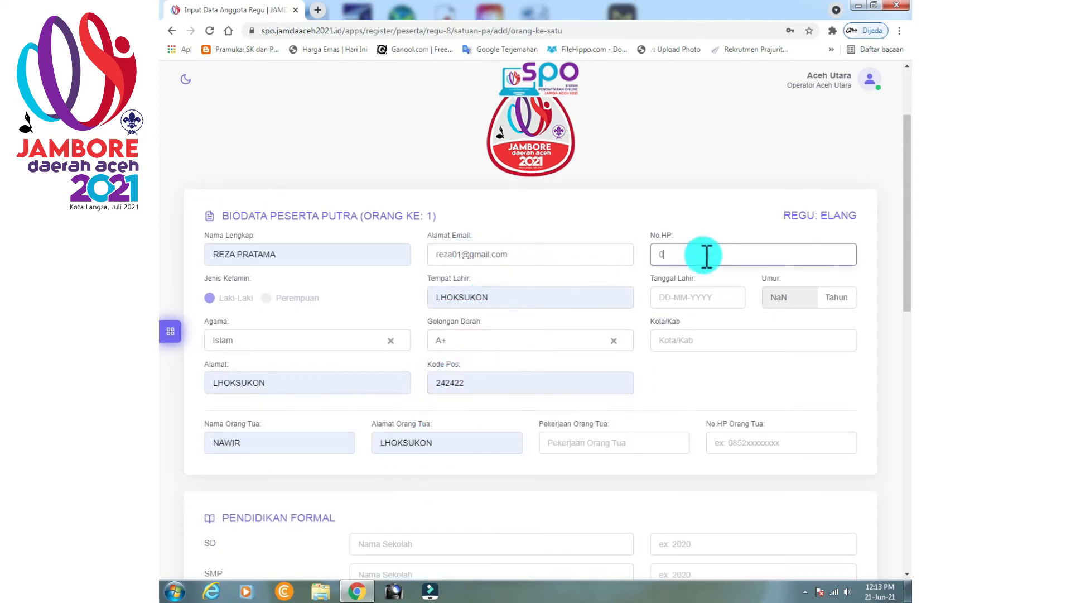
pyautogui.click(710, 299)
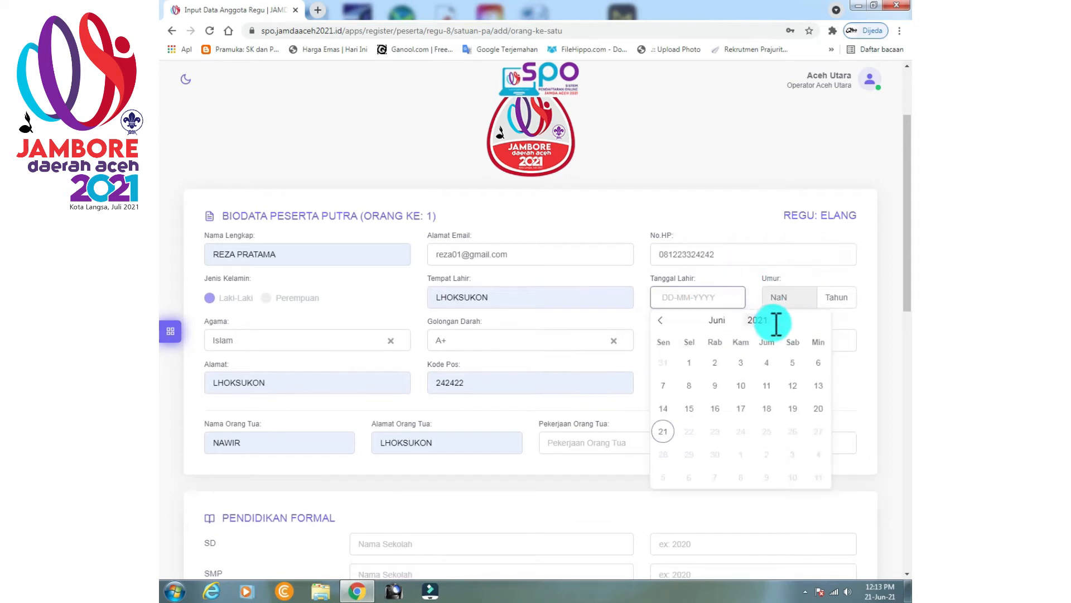
pyautogui.moveTo(770, 322); pyautogui.dragTo(750, 322)
pyautogui.click(741, 362)
pyautogui.click(690, 335)
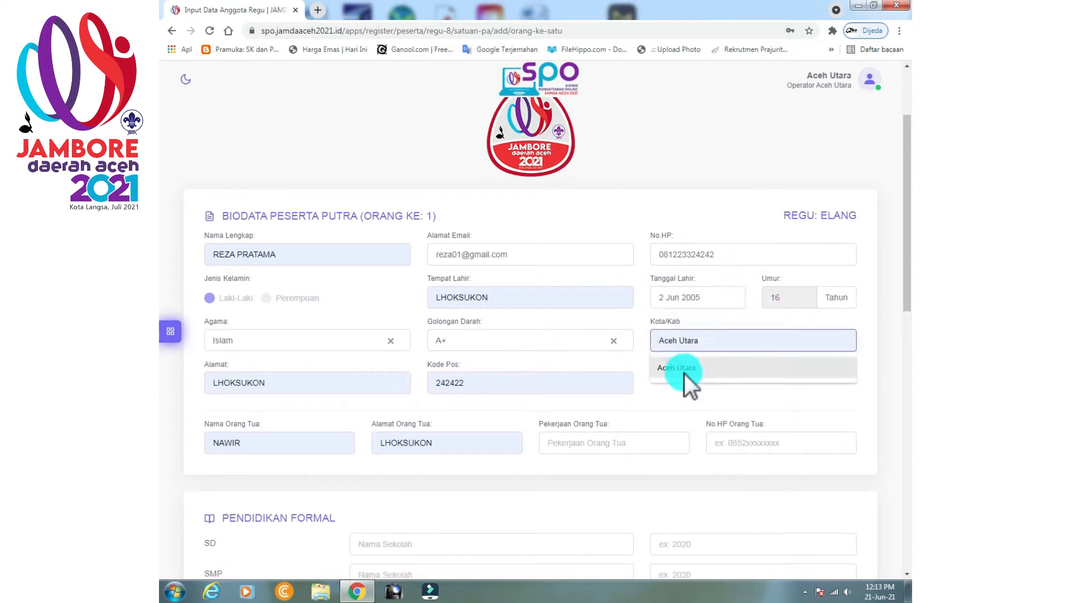
pyautogui.click(687, 370)
pyautogui.click(584, 448)
pyautogui.click(580, 473)
pyautogui.click(772, 445)
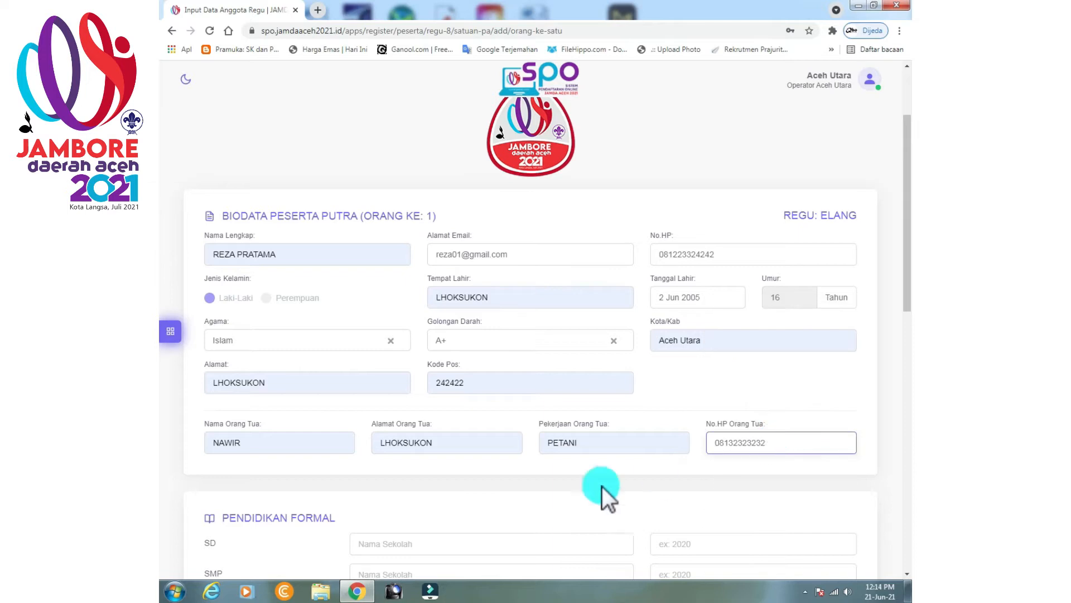
# Enter schools SDN 1 LHOKSUKON (2008) and SMPN 1 LHOKSUKON (2010).
pyautogui.scroll(-2, 660, 475)
pyautogui.click(407, 428)
pyautogui.click(405, 453)
pyautogui.click(406, 457)
pyautogui.click(411, 484)
pyautogui.click(703, 430)
pyautogui.write('2')
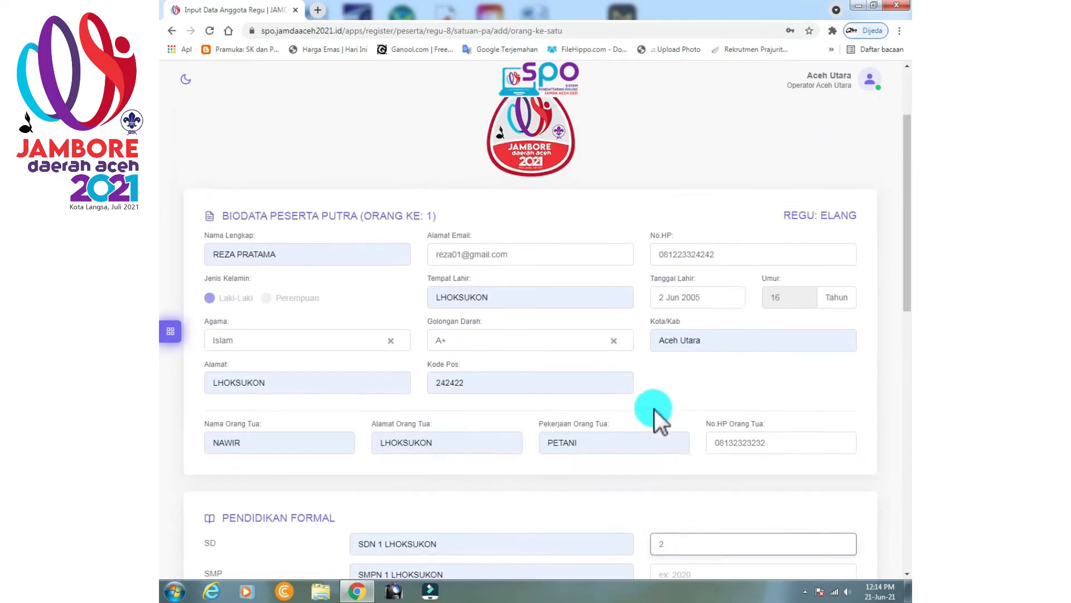
pyautogui.scroll(2, 658, 419)
pyautogui.scroll(-3, 670, 424)
pyautogui.write('008')
pyautogui.click(685, 392)
pyautogui.write('20')
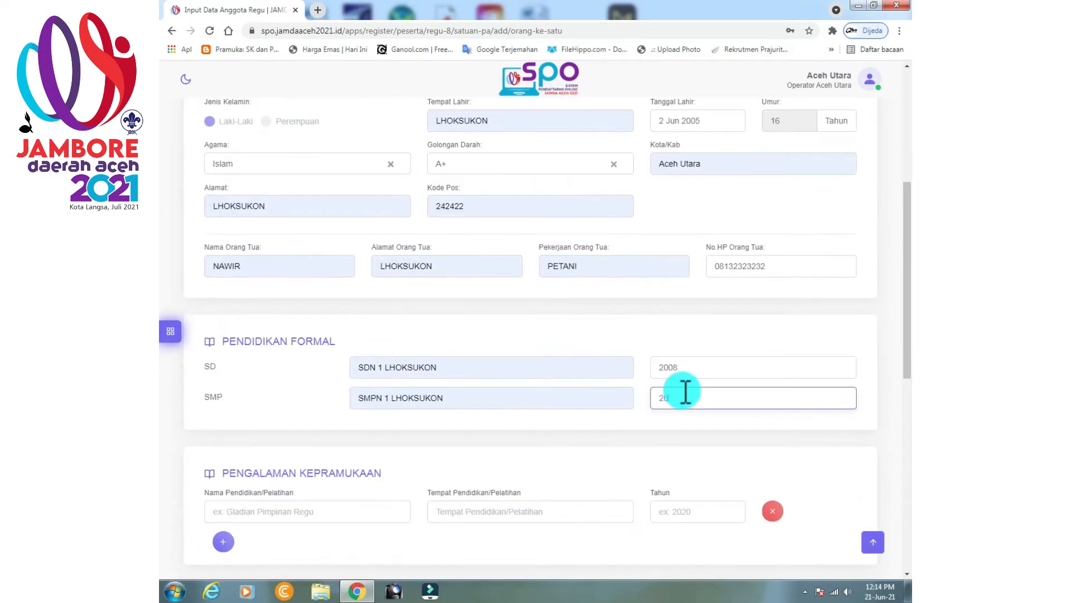
pyautogui.write('010')
# Pass through the scouting training name, place and year fields, then begin choosing the KTA card file.
pyautogui.scroll(-3, 597, 430)
pyautogui.click(299, 338)
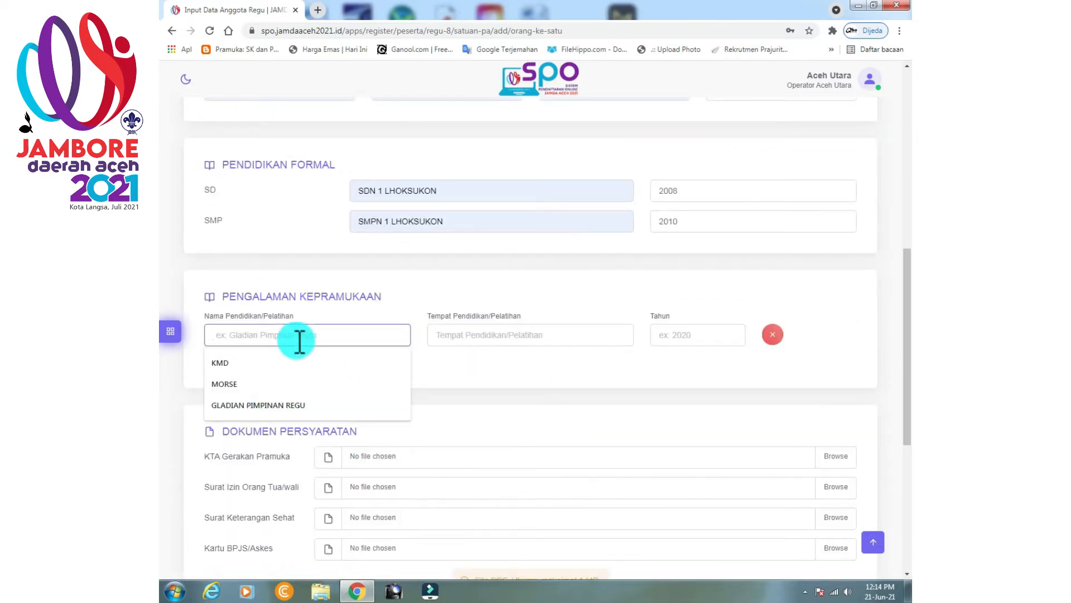
pyautogui.click(481, 337)
pyautogui.click(664, 337)
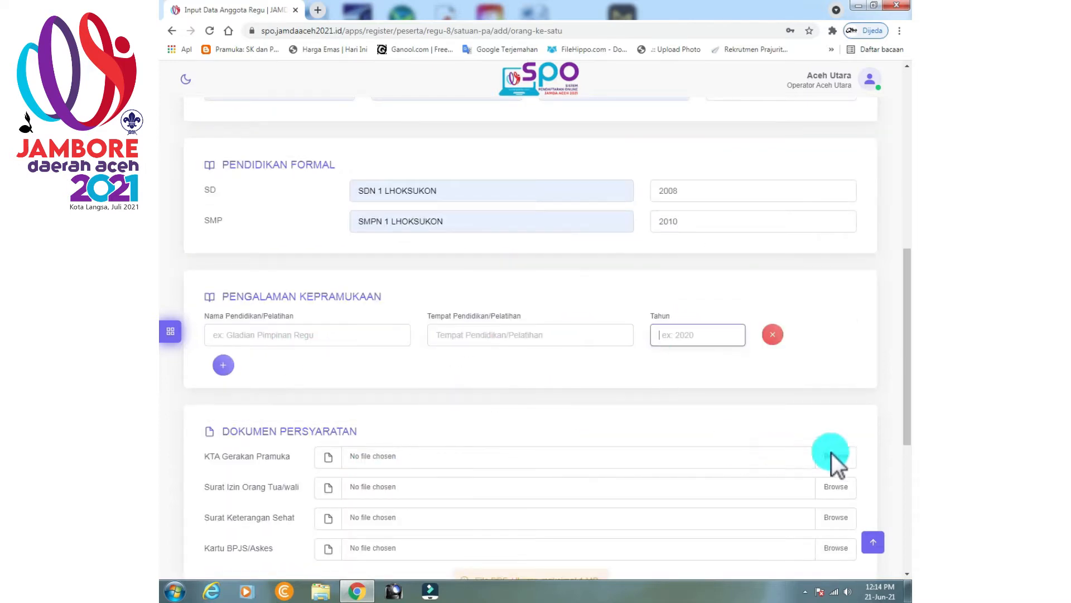
pyautogui.click(820, 461)
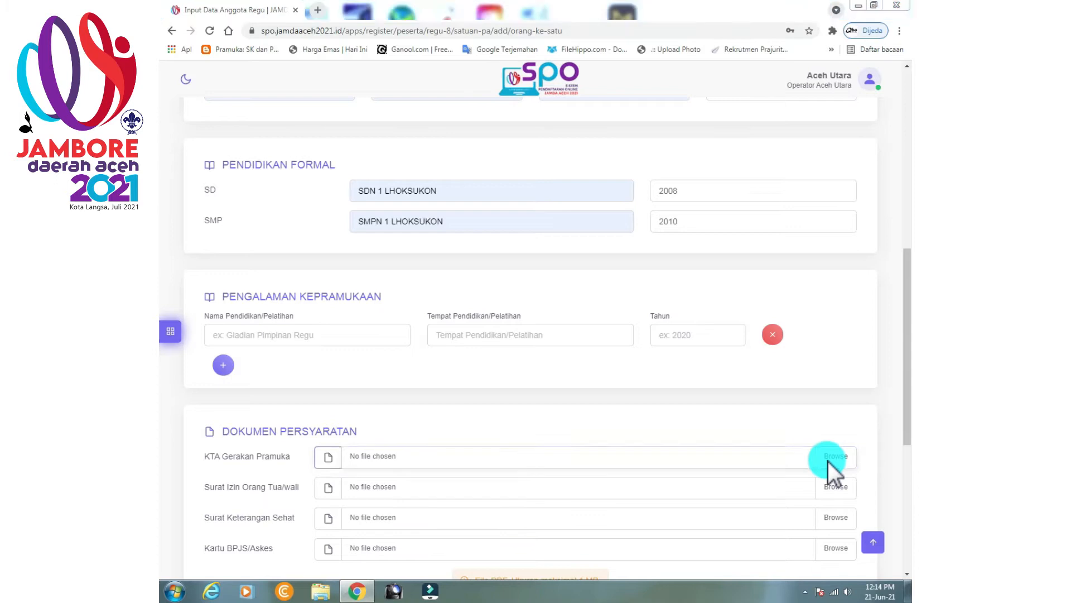
# Attach KTA.pdf, SURAT IZIN ORANG TUA.PDF, SURAT KETERANGAN SEHAT.PDF and BPJS.PDF.
pyautogui.press('Return')
pyautogui.click(830, 491)
pyautogui.doubleClick(334, 168)
pyautogui.click(832, 519)
pyautogui.doubleClick(341, 180)
pyautogui.scroll(-1, 844, 445)
pyautogui.click(823, 428)
pyautogui.doubleClick(335, 113)
# Upload the member's photo and save member 1's biodata.
pyautogui.scroll(-2, 785, 507)
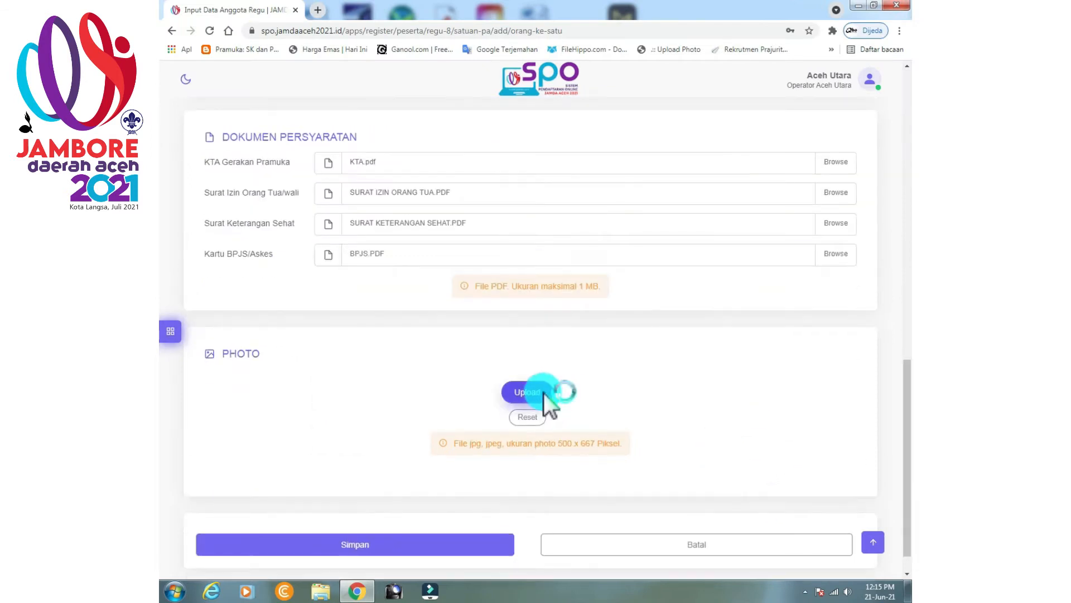
pyautogui.click(544, 413)
pyautogui.click(363, 108)
pyautogui.click(809, 540)
pyautogui.scroll(-2, 613, 503)
pyautogui.click(436, 515)
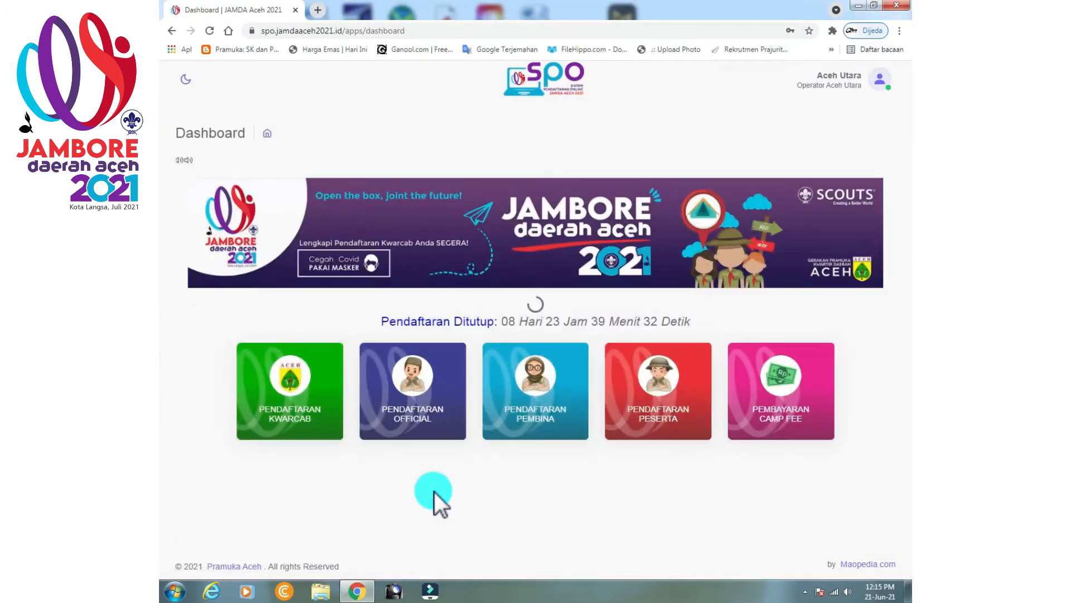
# Go to PENDAFTARAN PESERTA and open the elang patrol's member slots.
pyautogui.click(649, 417)
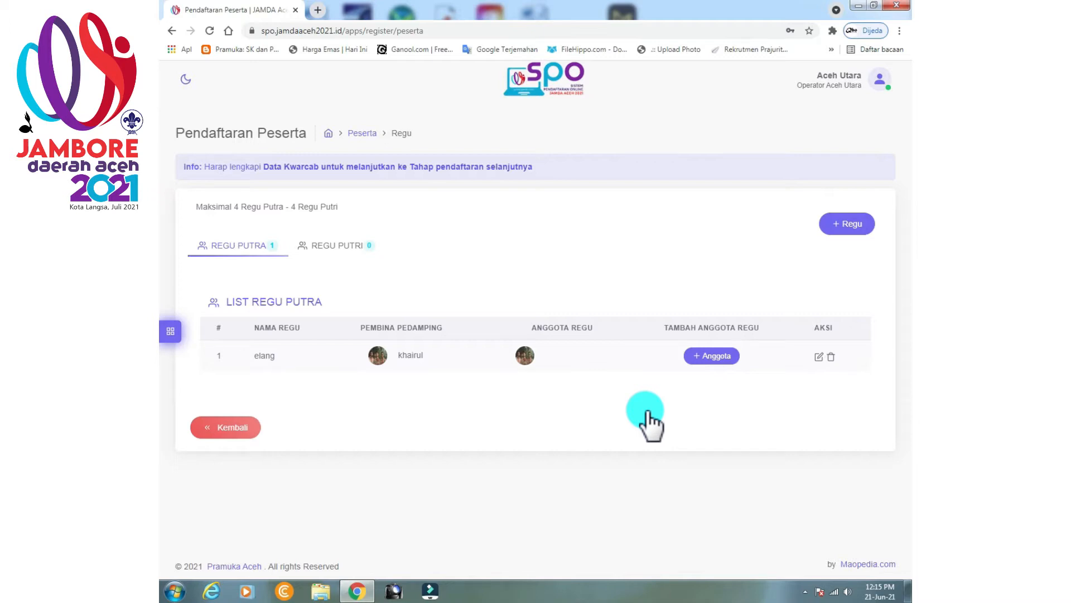
pyautogui.click(708, 359)
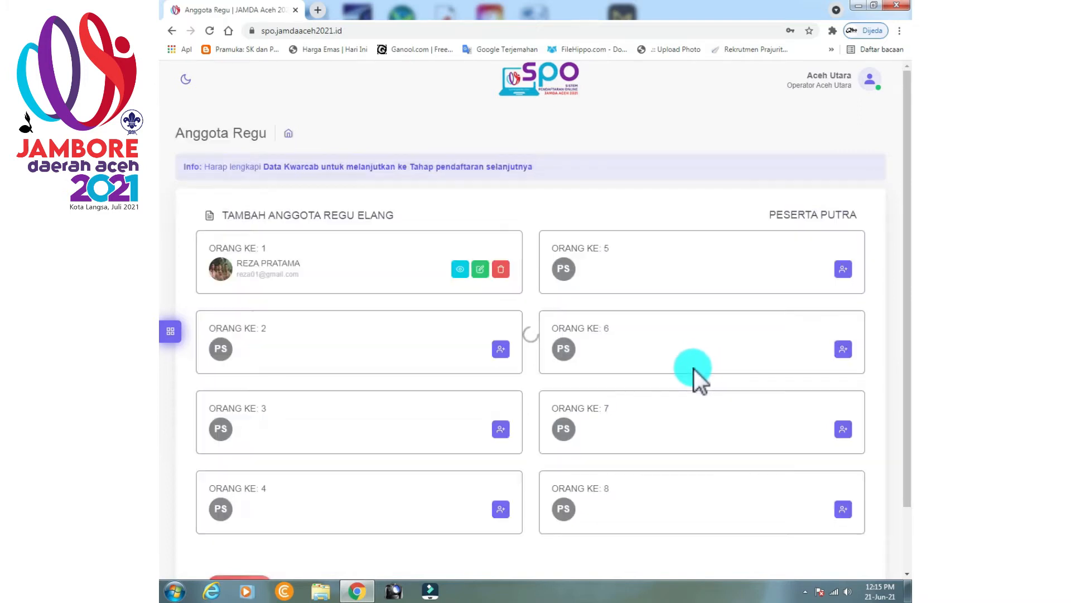
# Open member 2's biodata and fill in full name, e-mail, birthplace Lhoksukon and postal code.
pyautogui.click(500, 348)
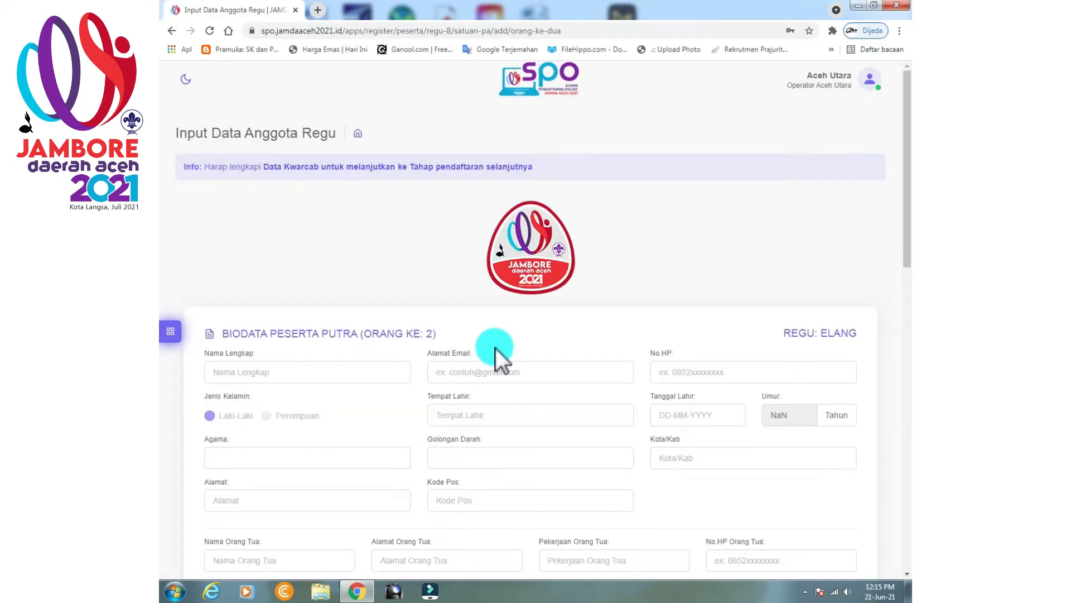
pyautogui.click(385, 366)
pyautogui.click(225, 420)
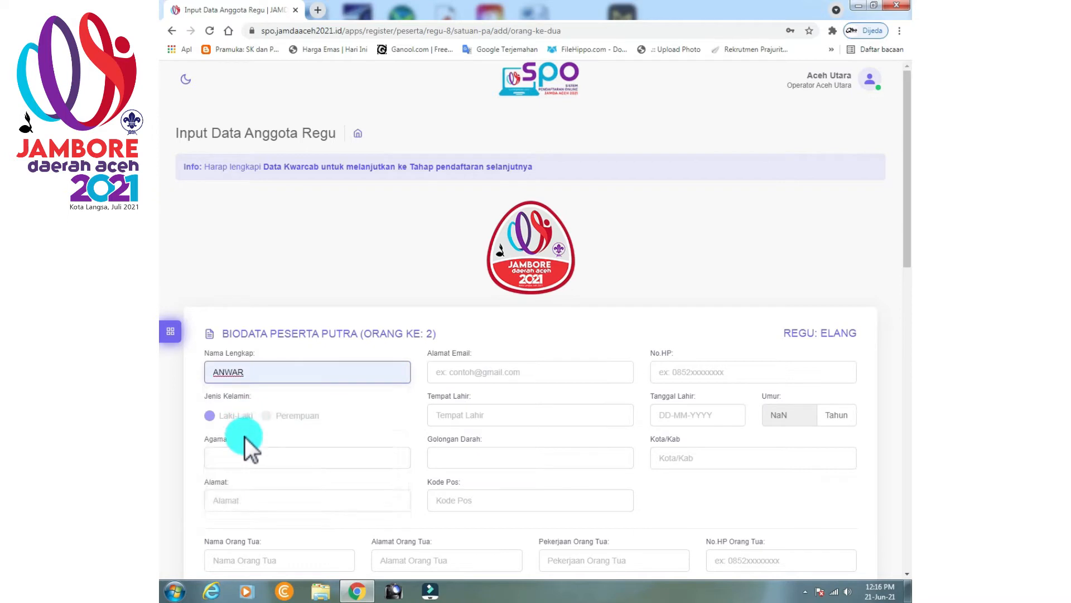
pyautogui.click(519, 374)
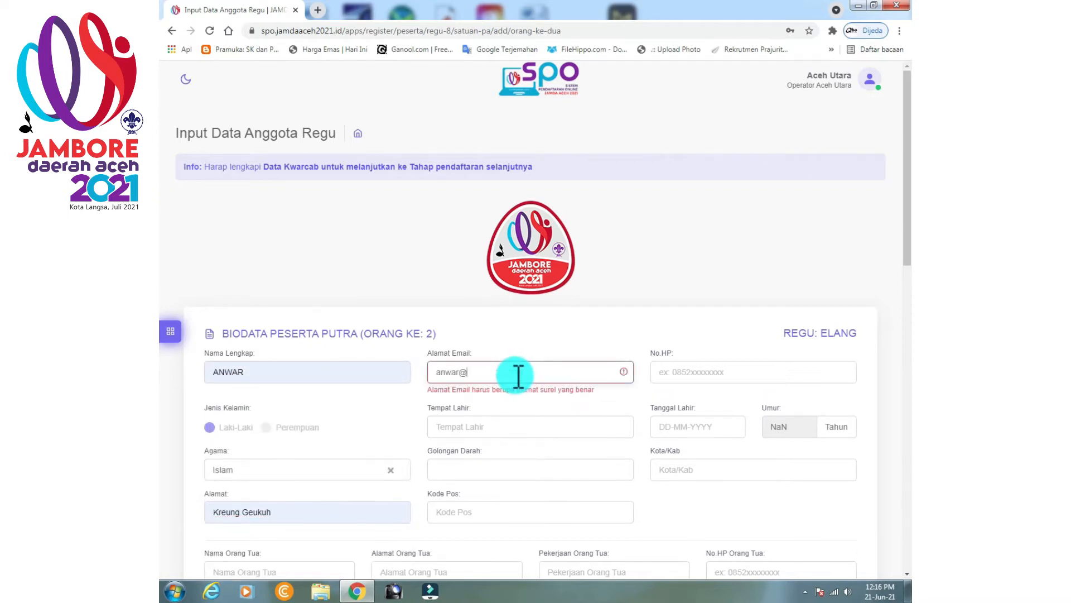
pyautogui.click(505, 415)
pyautogui.click(490, 443)
pyautogui.click(453, 488)
pyautogui.click(447, 431)
# Set member 2's birth date to 2 June 2005 and regency to Aceh Utara.
pyautogui.scroll(-2, 687, 246)
pyautogui.click(689, 252)
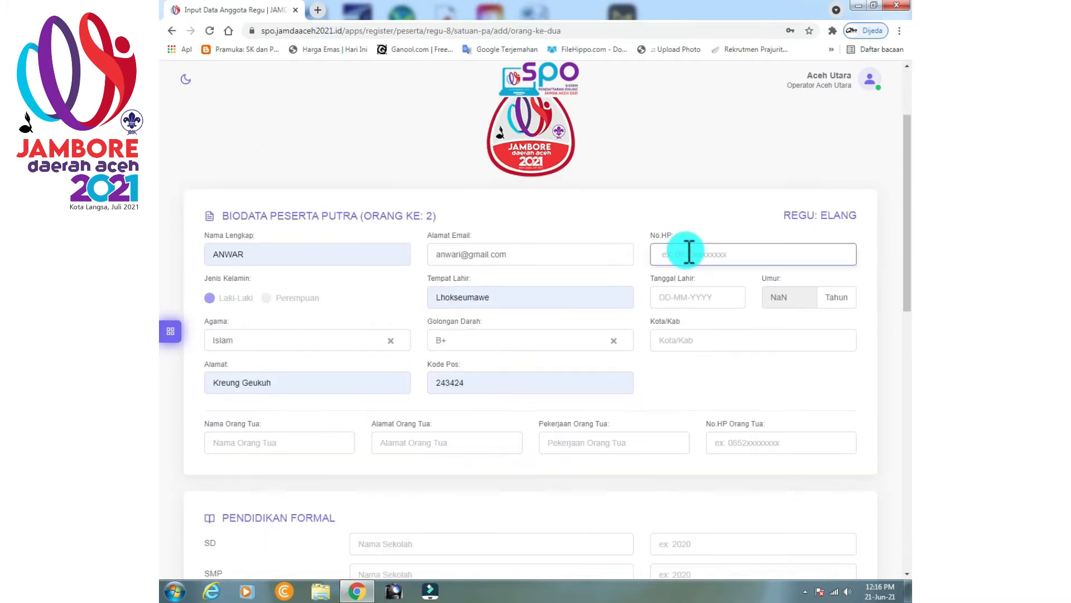
pyautogui.click(687, 291)
pyautogui.moveTo(775, 322); pyautogui.dragTo(742, 320)
pyautogui.write('2005')
pyautogui.click(745, 362)
pyautogui.click(698, 342)
pyautogui.click(698, 367)
# Fill in the parent's name, address, occupation guru and phone number.
pyautogui.click(298, 442)
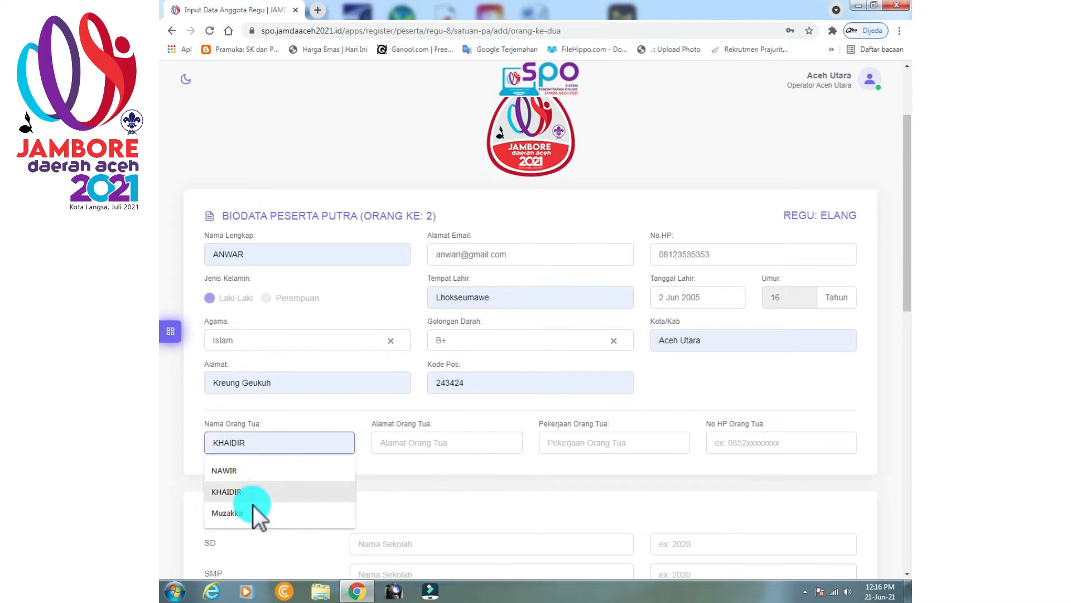
pyautogui.click(251, 494)
pyautogui.click(433, 441)
pyautogui.click(430, 471)
pyautogui.click(573, 442)
pyautogui.click(575, 512)
pyautogui.click(778, 439)
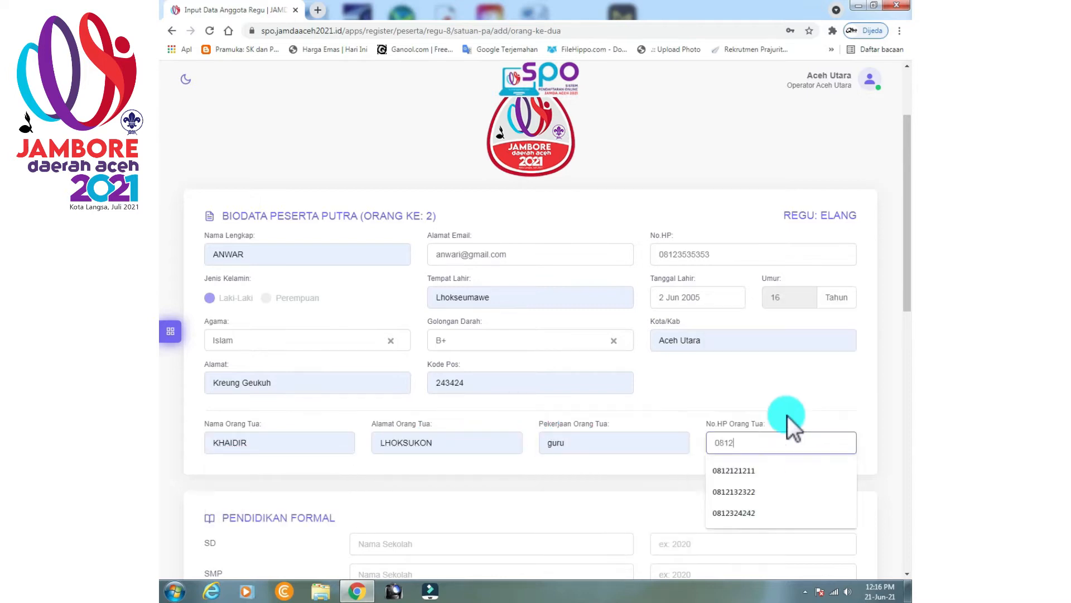
# Pick the suggested SD and SMP schools, both with year 2005.
pyautogui.scroll(-3, 751, 427)
pyautogui.click(437, 369)
pyautogui.click(434, 395)
pyautogui.click(438, 398)
pyautogui.click(432, 425)
pyautogui.click(714, 369)
pyautogui.write('2005')
pyautogui.click(671, 399)
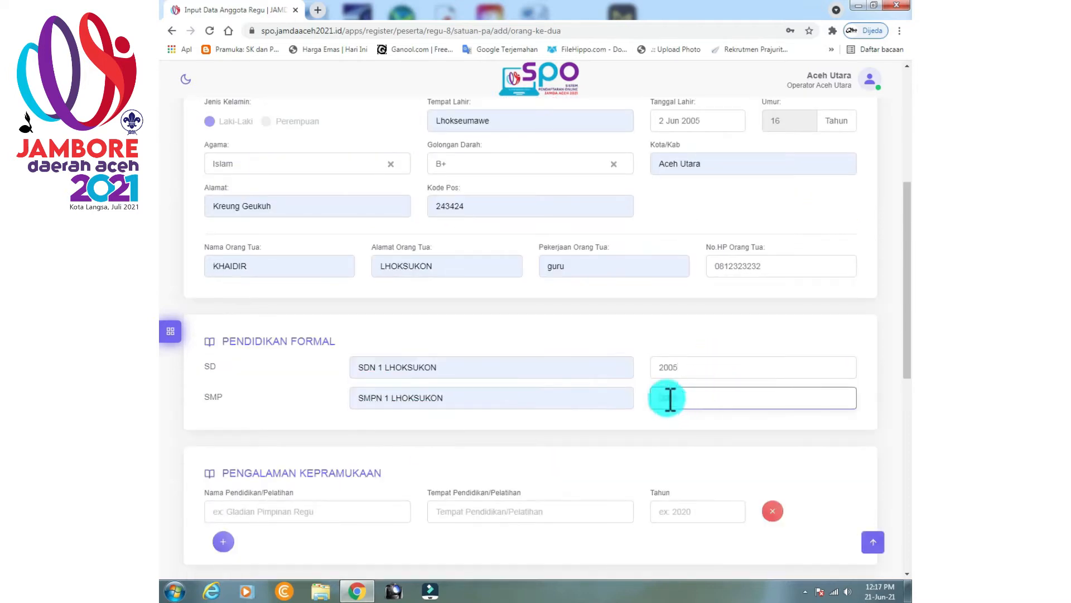
pyautogui.write('2005')
# Add training GLADIAN PIMPINAN REGU at SMPN 1 LHOKSUKON in 2005.
pyautogui.scroll(-4, 669, 399)
pyautogui.click(258, 346)
pyautogui.click(490, 276)
pyautogui.click(486, 320)
pyautogui.click(715, 275)
pyautogui.write('2005')
# Attach the KTA, parental permission letter, health certificate and BPJS PDF files.
pyautogui.click(832, 402)
pyautogui.doubleClick(309, 143)
pyautogui.click(835, 427)
pyautogui.doubleClick(329, 168)
pyautogui.click(836, 458)
pyautogui.doubleClick(351, 180)
pyautogui.click(837, 491)
pyautogui.doubleClick(302, 107)
# Attach member 2's photo.
pyautogui.scroll(-3, 614, 457)
pyautogui.click(529, 454)
pyautogui.doubleClick(342, 137)
pyautogui.scroll(-3, 802, 538)
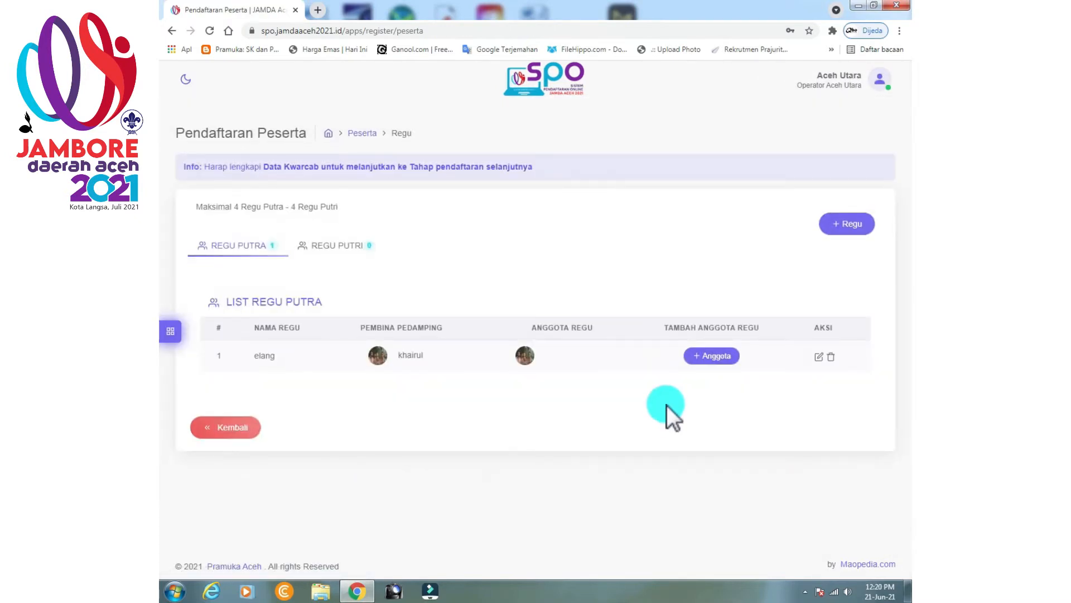
# Open the third Elang member slot and fill in the name, religion Islam and address LHOKSUKON.
pyautogui.click(702, 357)
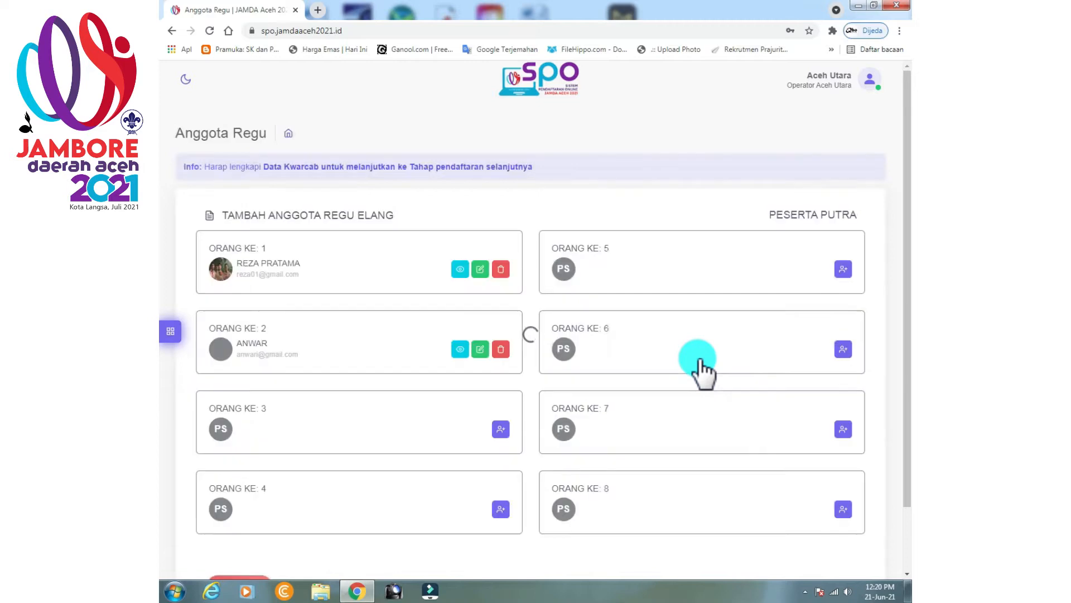
pyautogui.click(501, 430)
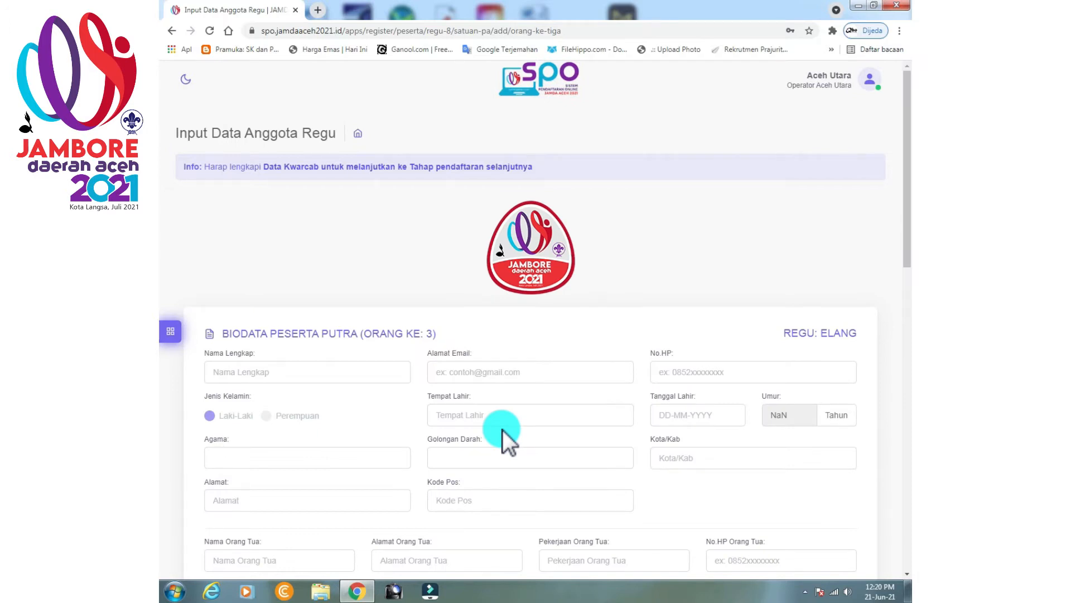
pyautogui.click(379, 369)
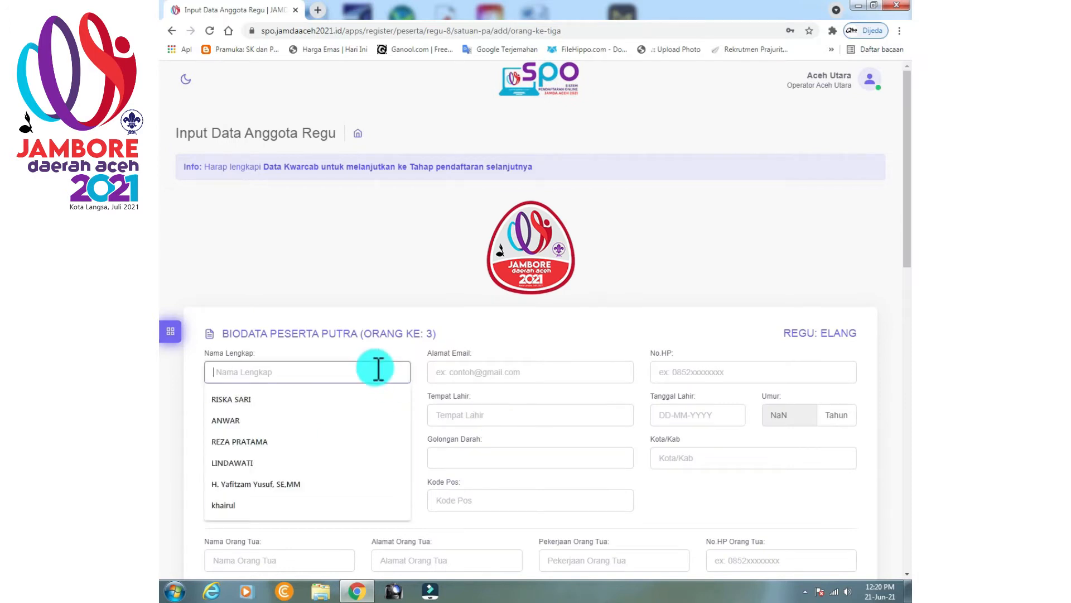
pyautogui.click(254, 445)
pyautogui.click(247, 458)
pyautogui.click(238, 487)
pyautogui.click(223, 498)
pyautogui.click(267, 391)
# Fill in the parent's name, the member's e-mail address and birthplace LHOKSUKON.
pyautogui.scroll(-1, 268, 433)
pyautogui.click(251, 501)
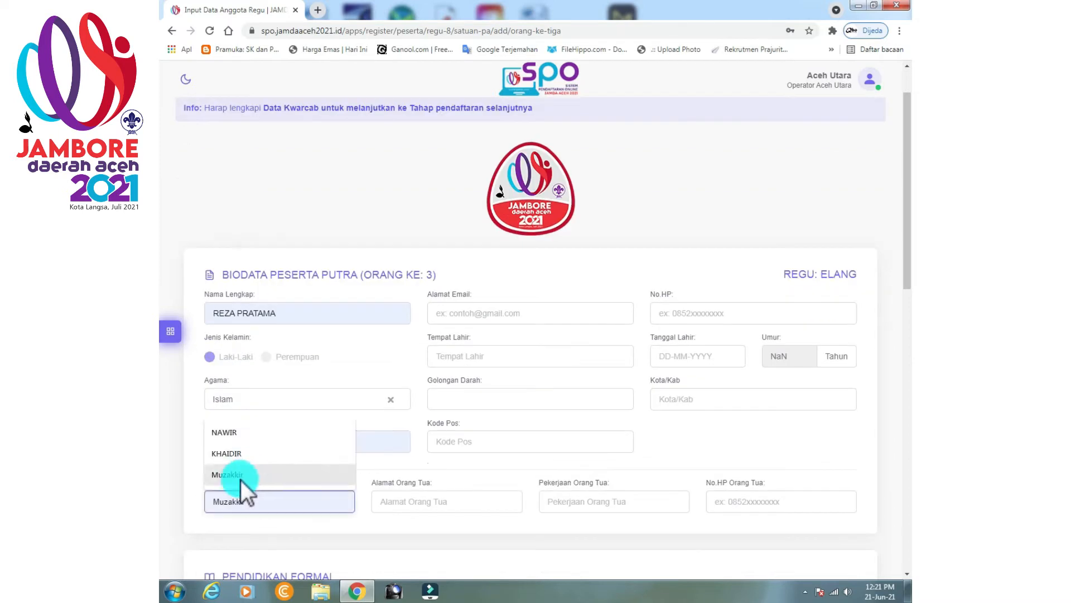
pyautogui.click(244, 473)
pyautogui.click(473, 317)
pyautogui.click(524, 358)
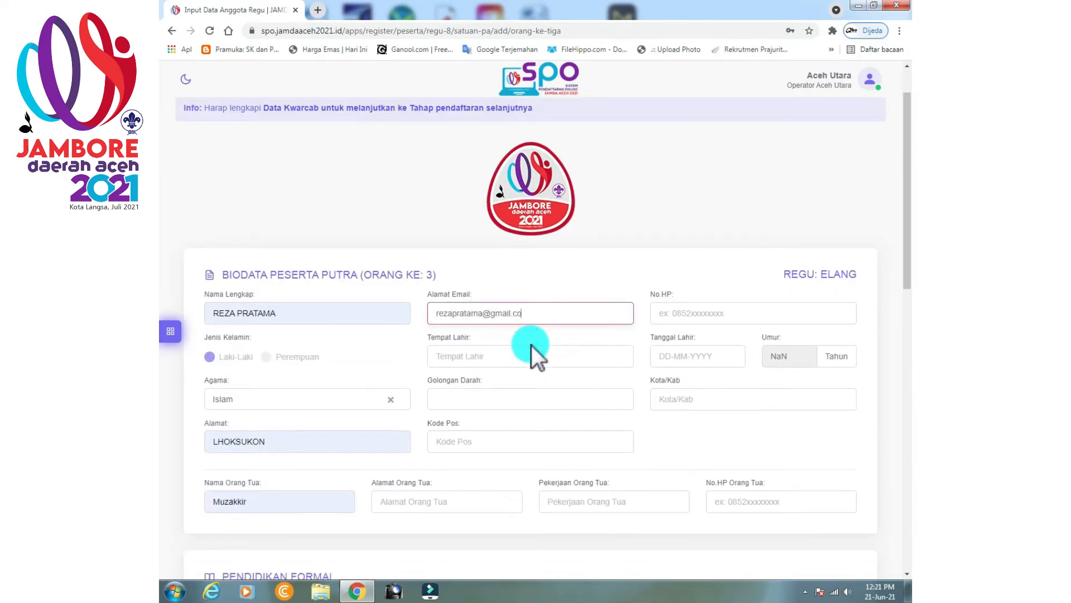
pyautogui.click(471, 383)
# Set blood type A+, postcode 242422, parent's address LHOKSUKON, and enter the member's phone number.
pyautogui.click(466, 399)
pyautogui.click(457, 427)
pyautogui.click(459, 441)
pyautogui.click(455, 469)
pyautogui.click(443, 497)
pyautogui.click(401, 529)
pyautogui.click(731, 317)
pyautogui.click(682, 359)
pyautogui.moveTo(767, 381); pyautogui.dragTo(724, 384)
pyautogui.write('2005')
pyautogui.click(772, 443)
pyautogui.click(715, 400)
pyautogui.click(697, 427)
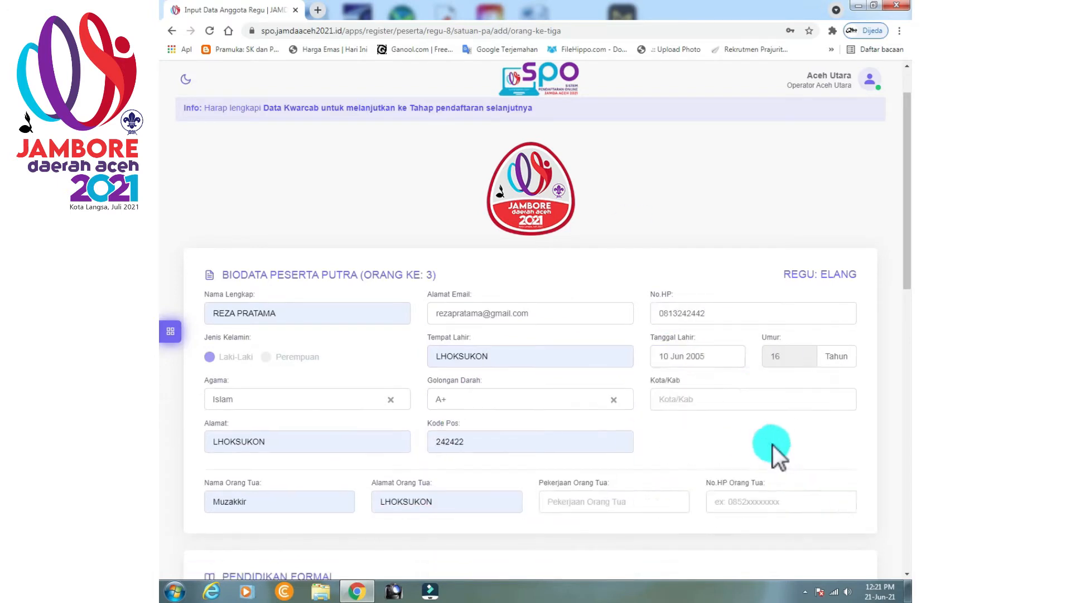
pyautogui.click(616, 499)
pyautogui.click(563, 433)
pyautogui.click(745, 500)
pyautogui.click(744, 411)
# Enter schools SDN 1 LHOKSUKON and SMPN 1 LHOKSUKON, both with year 2005.
pyautogui.scroll(-4, 670, 474)
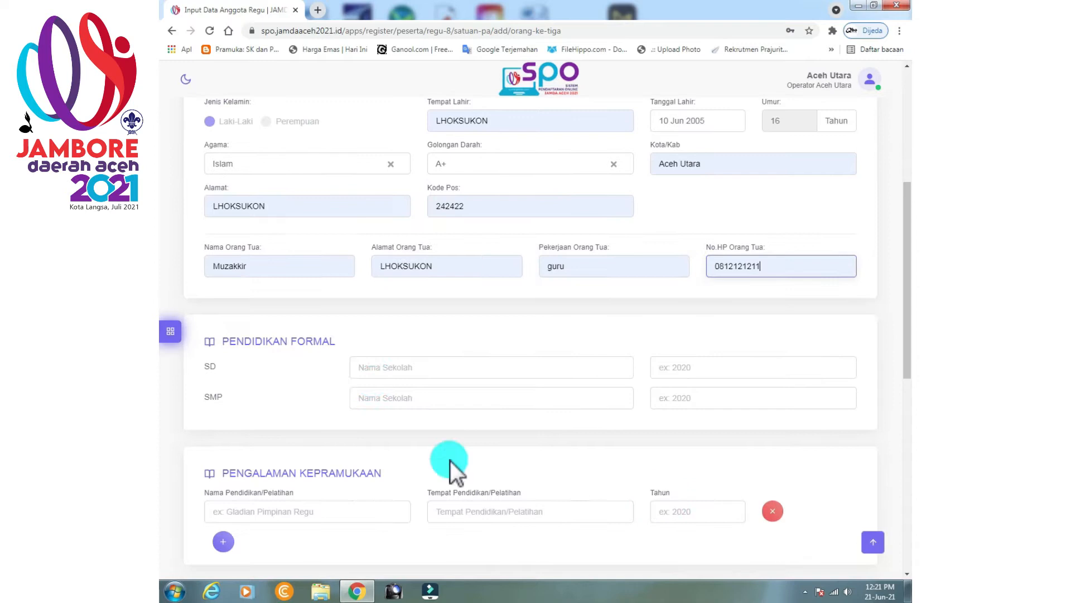
pyautogui.click(378, 370)
pyautogui.click(384, 395)
pyautogui.click(386, 402)
pyautogui.click(394, 426)
pyautogui.click(688, 369)
pyautogui.write('2005')
pyautogui.click(694, 394)
pyautogui.write('2005')
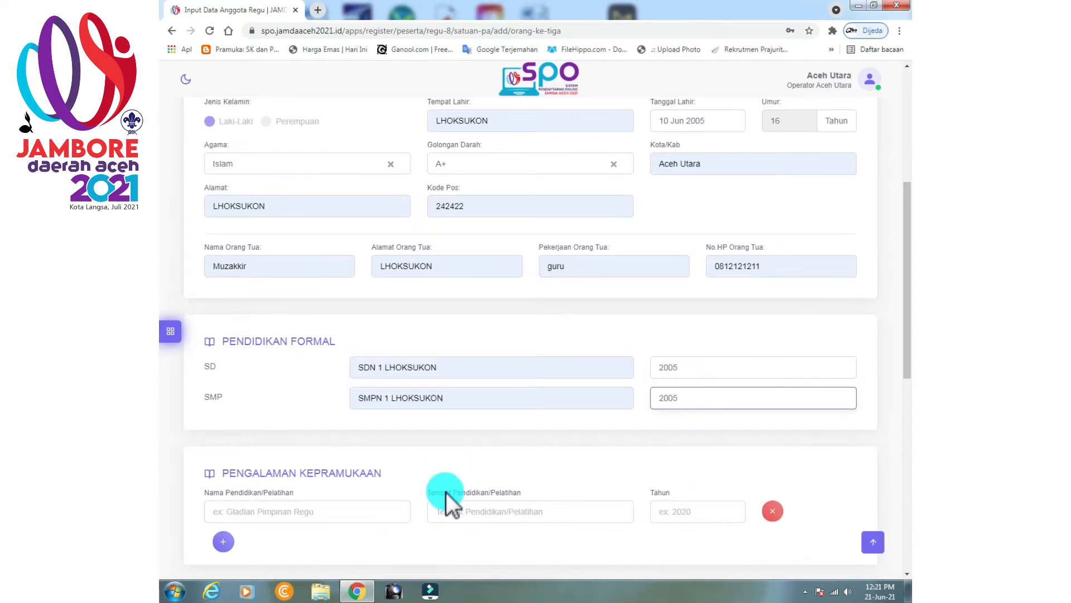
# Record Gladian Pimpinan Regu training held at SMPN 1 LHOKSUKON.
pyautogui.scroll(-1, 467, 484)
pyautogui.click(290, 454)
pyautogui.click(284, 481)
pyautogui.click(528, 449)
pyautogui.click(491, 504)
pyautogui.click(691, 455)
# Enter training year 2005 and attach the KTA scout card PDF.
pyautogui.write('2005')
pyautogui.scroll(-3, 692, 455)
pyautogui.click(840, 400)
pyautogui.click(296, 136)
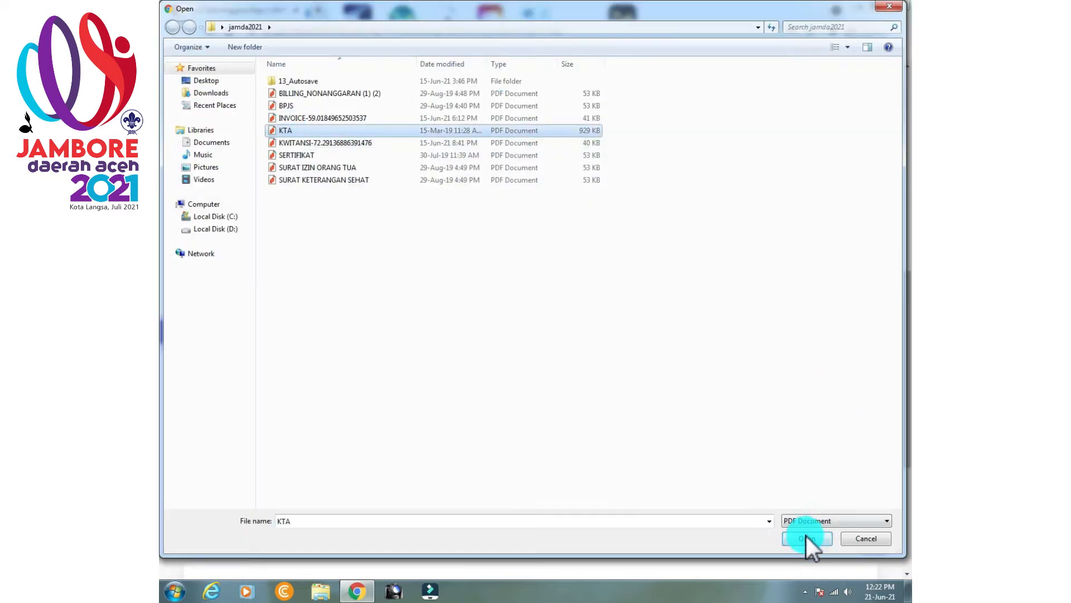
pyautogui.click(807, 539)
# Attach the Surat Izin, Surat Keterangan Sehat and BPJS PDFs.
pyautogui.click(839, 430)
pyautogui.click(861, 538)
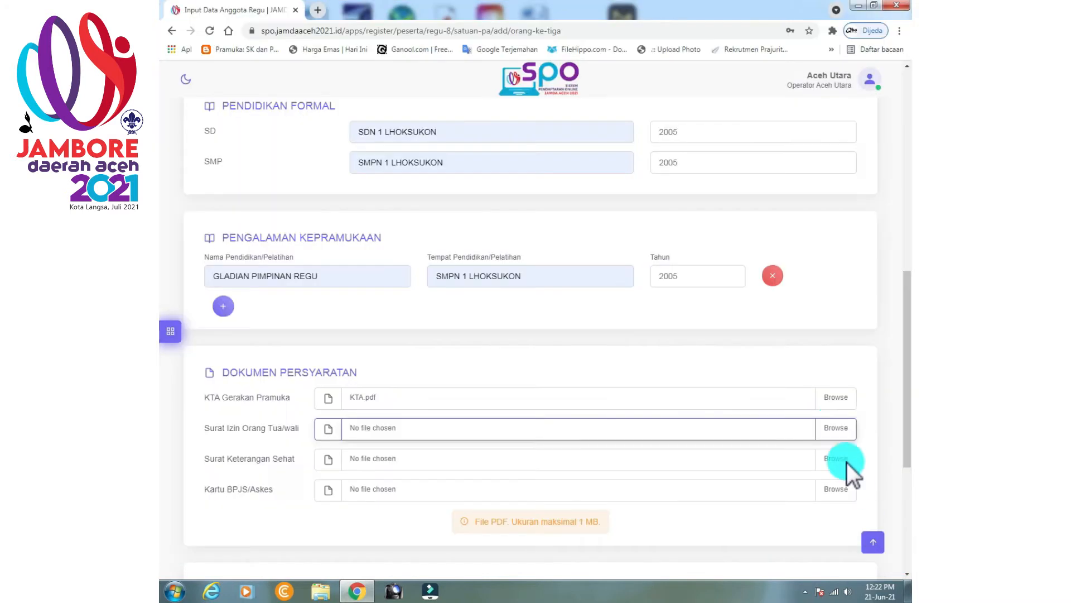
pyautogui.click(792, 550)
pyautogui.click(837, 459)
pyautogui.doubleClick(342, 189)
pyautogui.click(849, 486)
pyautogui.doubleClick(284, 106)
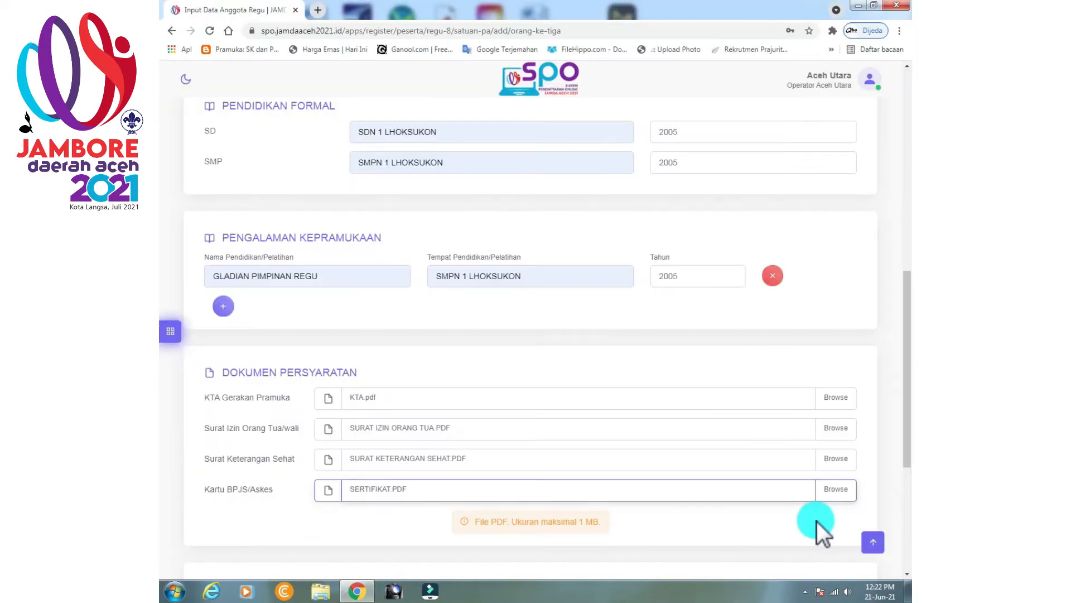
# Upload the member's photo, save the form and reopen Pendaftaran Peserta.
pyautogui.scroll(-3, 816, 521)
pyautogui.click(541, 455)
pyautogui.click(730, 516)
pyautogui.scroll(-3, 418, 508)
pyautogui.click(418, 511)
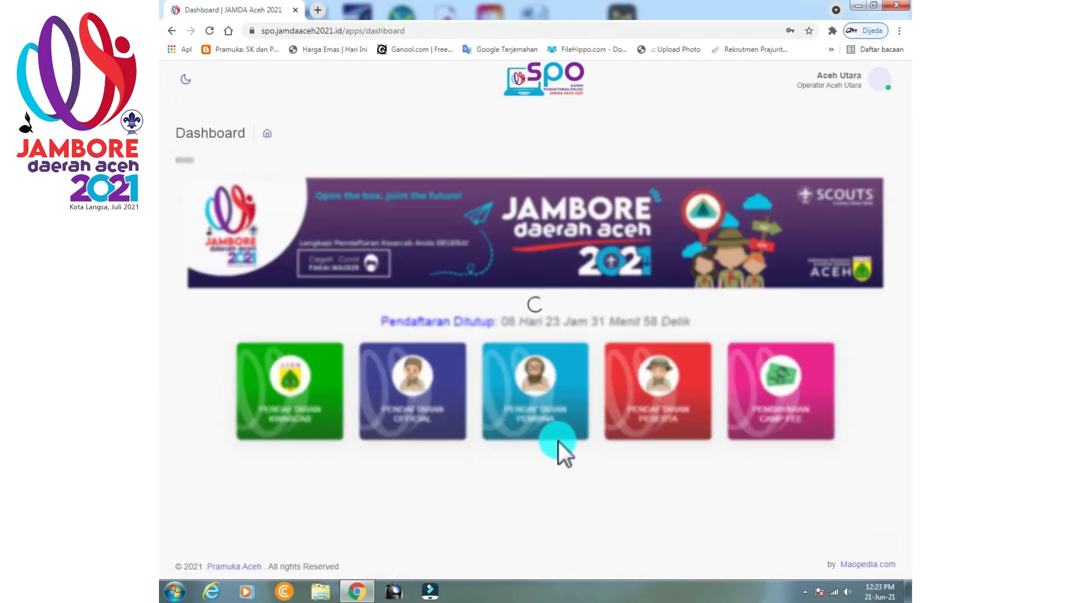
pyautogui.click(645, 423)
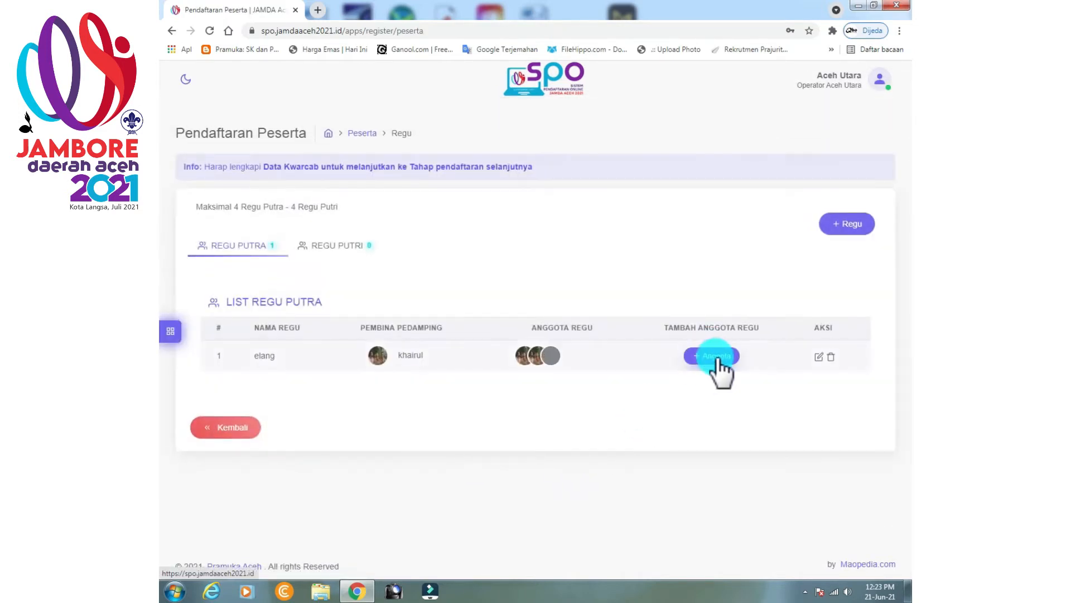
# Open the fourth Elang member slot and fill in the name, religion Islam and address LHOKSUKON.
pyautogui.click(714, 357)
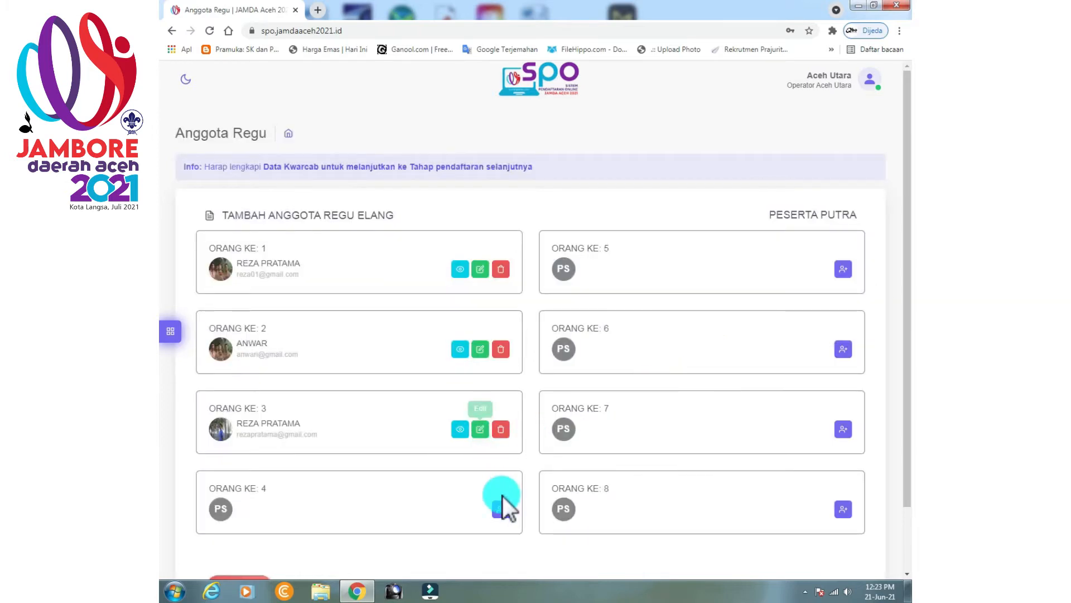
pyautogui.scroll(-2, 502, 495)
pyautogui.click(501, 448)
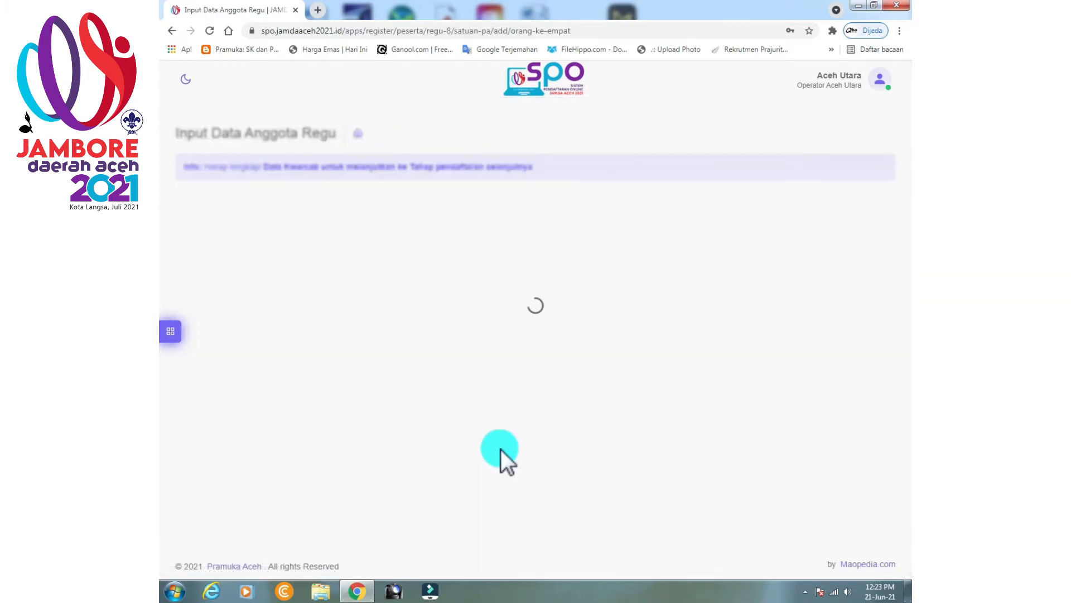
pyautogui.click(269, 372)
pyautogui.click(257, 420)
pyautogui.click(240, 459)
pyautogui.click(236, 486)
pyautogui.click(237, 501)
pyautogui.click(236, 391)
# Fill in the parent's name, the member's e-mail address and birthplace LHOKSUKON.
pyautogui.scroll(-3, 237, 393)
pyautogui.click(238, 385)
pyautogui.click(238, 409)
pyautogui.click(476, 196)
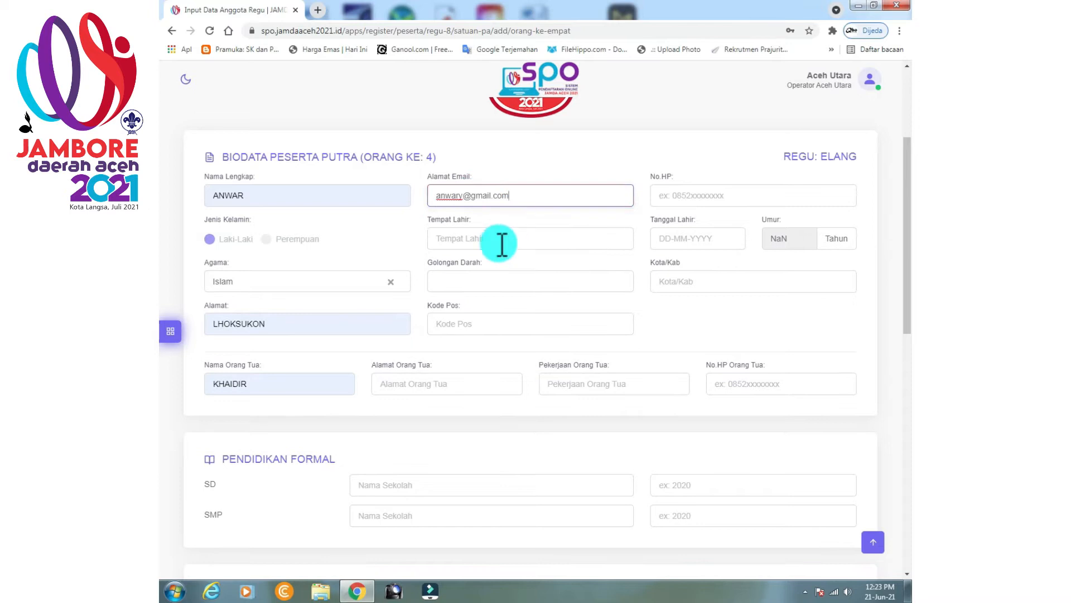
pyautogui.click(500, 241)
pyautogui.click(481, 264)
# Set blood type B+, postcode 242422, and enter the member's phone number.
pyautogui.click(475, 282)
pyautogui.click(454, 330)
pyautogui.click(464, 325)
pyautogui.click(467, 350)
pyautogui.click(769, 190)
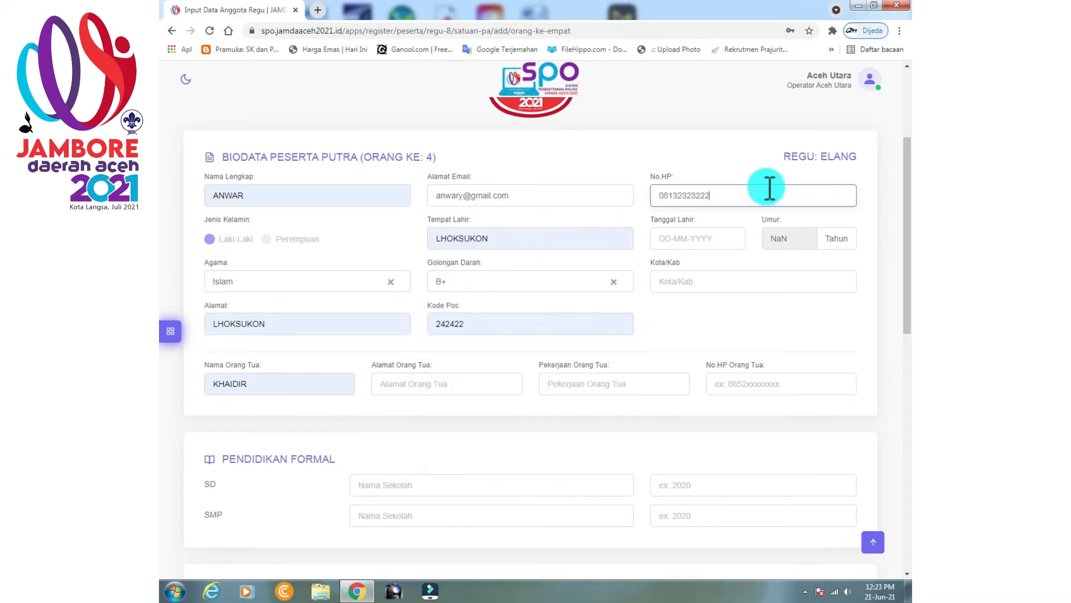
pyautogui.click(722, 236)
pyautogui.write('2005')
pyautogui.click(767, 306)
pyautogui.click(768, 283)
pyautogui.click(767, 310)
pyautogui.click(485, 379)
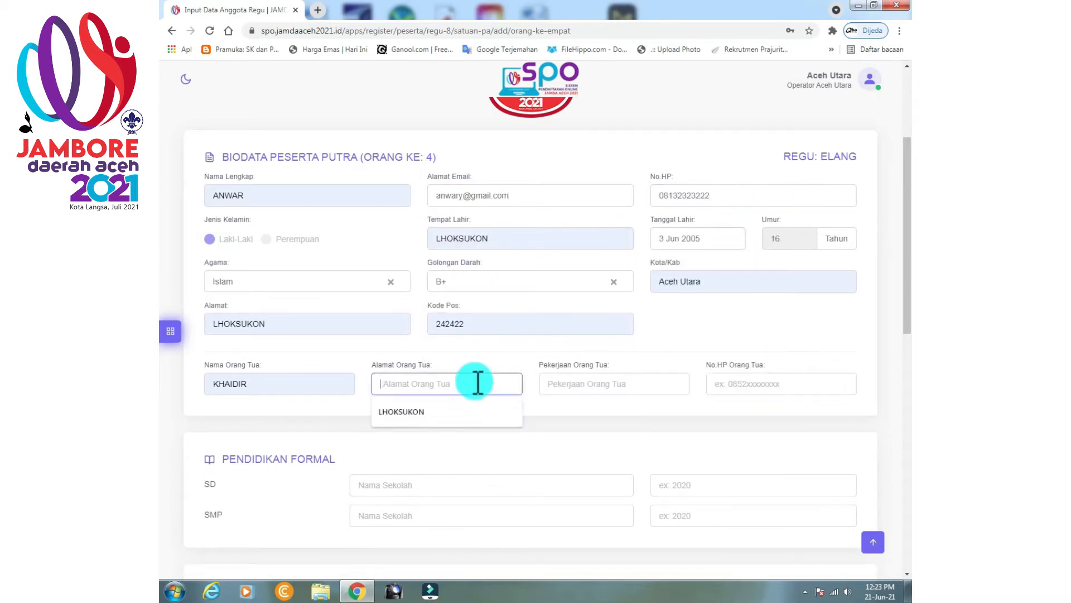
pyautogui.click(401, 411)
pyautogui.click(586, 383)
pyautogui.click(555, 495)
pyautogui.click(730, 383)
pyautogui.click(747, 423)
# Enter SMPN 1 LHOKSUKON as the SMP school and school years 2000.
pyautogui.click(597, 485)
pyautogui.click(495, 515)
pyautogui.click(419, 544)
pyautogui.click(755, 485)
pyautogui.write('2000')
pyautogui.click(745, 515)
pyautogui.write('20')
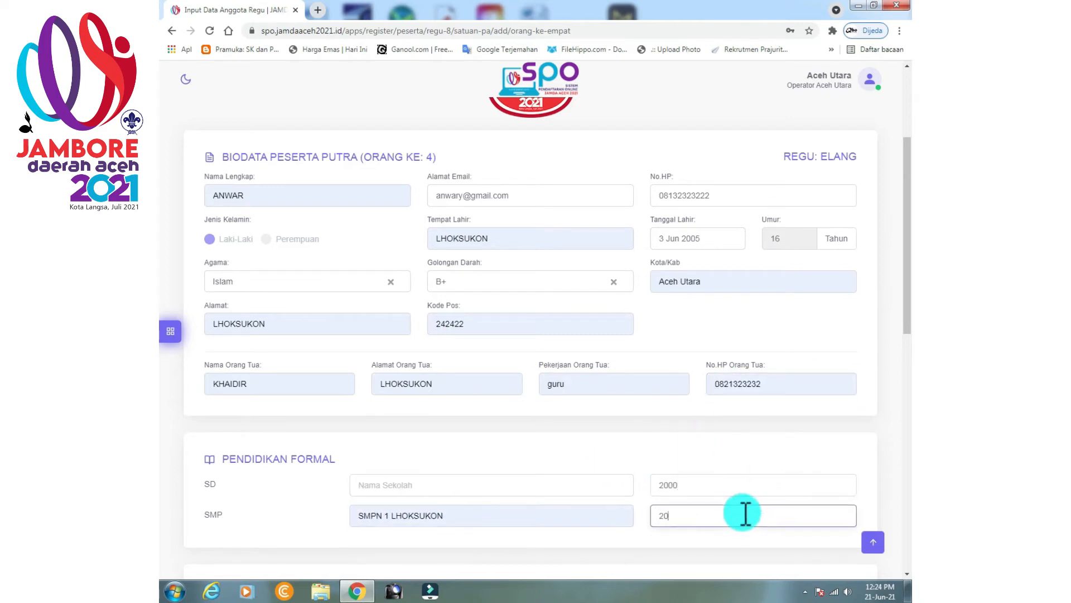
pyautogui.write('00')
# Correct the school year to 2005 and record Gladian Pimpinan Regu training at SMPN 1 LHOKSUKON, 2005.
pyautogui.scroll(-3, 624, 474)
pyautogui.click(683, 310)
pyautogui.write('5')
pyautogui.click(696, 335)
pyautogui.press('BackSpace')
pyautogui.write('5')
pyautogui.click(368, 455)
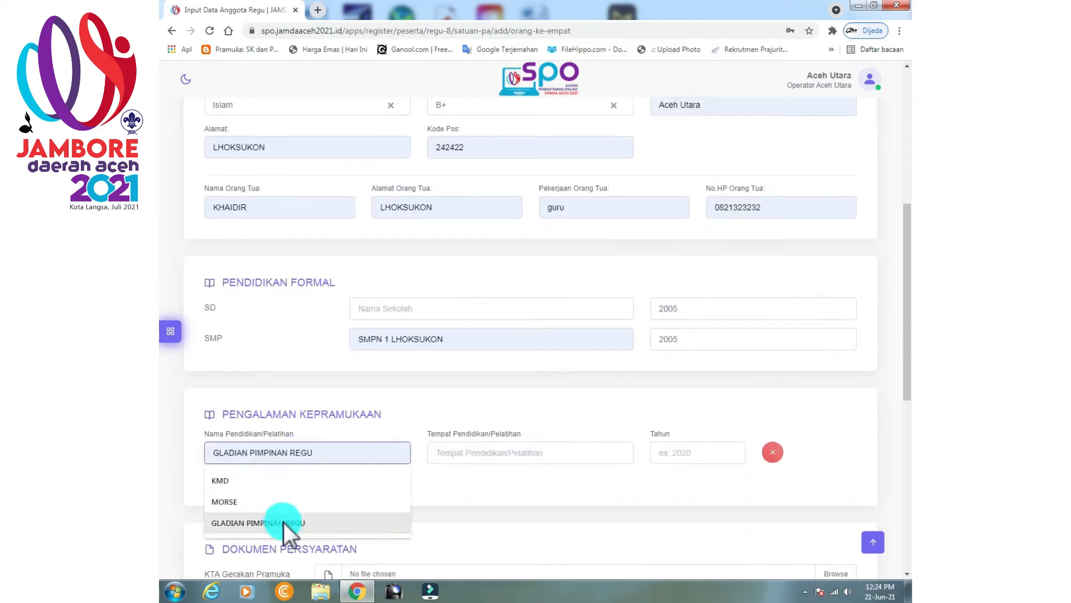
pyautogui.click(281, 519)
pyautogui.click(491, 454)
pyautogui.click(491, 499)
pyautogui.click(669, 450)
pyautogui.write('2005')
# Attach the KTA, Surat Izin and Surat Keterangan Sehat PDFs.
pyautogui.scroll(-3, 531, 359)
pyautogui.click(843, 396)
pyautogui.click(273, 129)
pyautogui.click(807, 538)
pyautogui.click(836, 427)
pyautogui.click(317, 168)
pyautogui.click(807, 538)
pyautogui.click(845, 455)
pyautogui.click(342, 192)
pyautogui.click(807, 539)
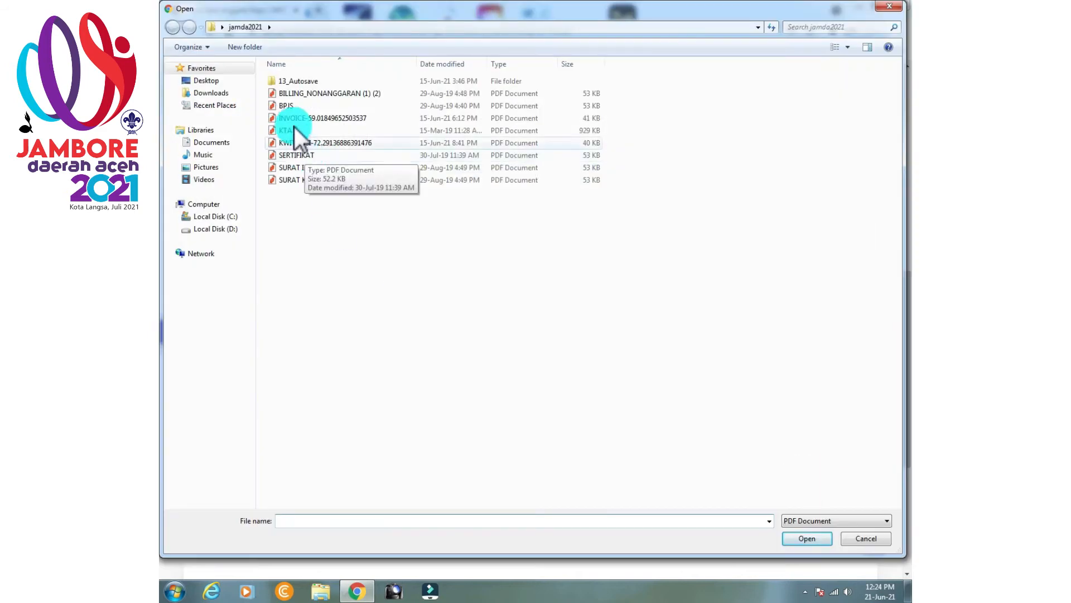
# Attach the BPJS PDF and the member's photo, then save the fourth member's biodata.
pyautogui.click(287, 106)
pyautogui.click(807, 538)
pyautogui.scroll(-5, 541, 424)
pyautogui.click(530, 358)
pyautogui.click(485, 92)
pyautogui.click(807, 538)
pyautogui.scroll(-2, 399, 510)
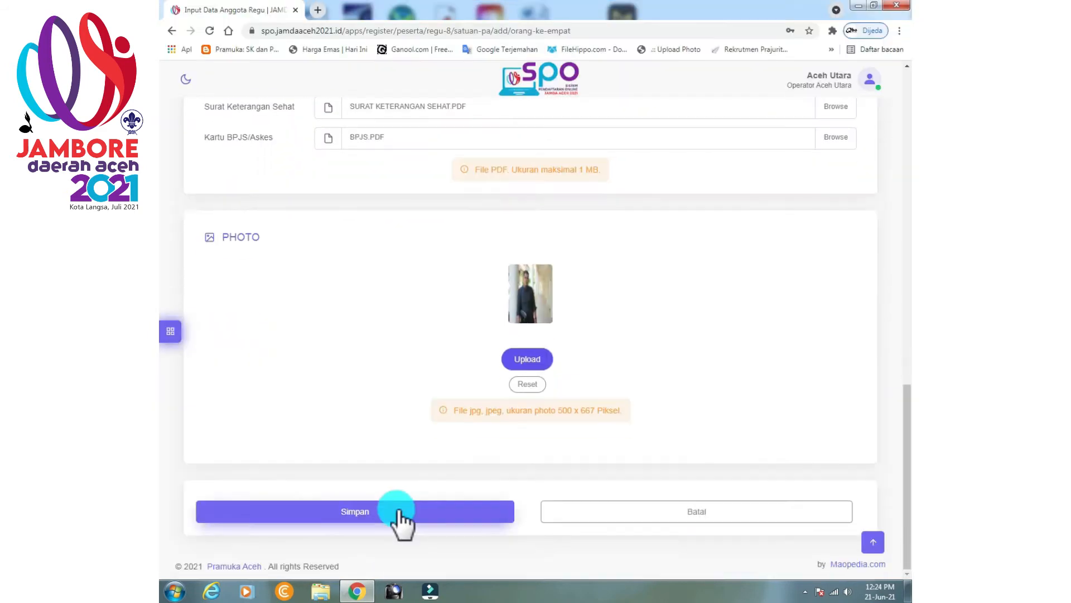
pyautogui.click(397, 511)
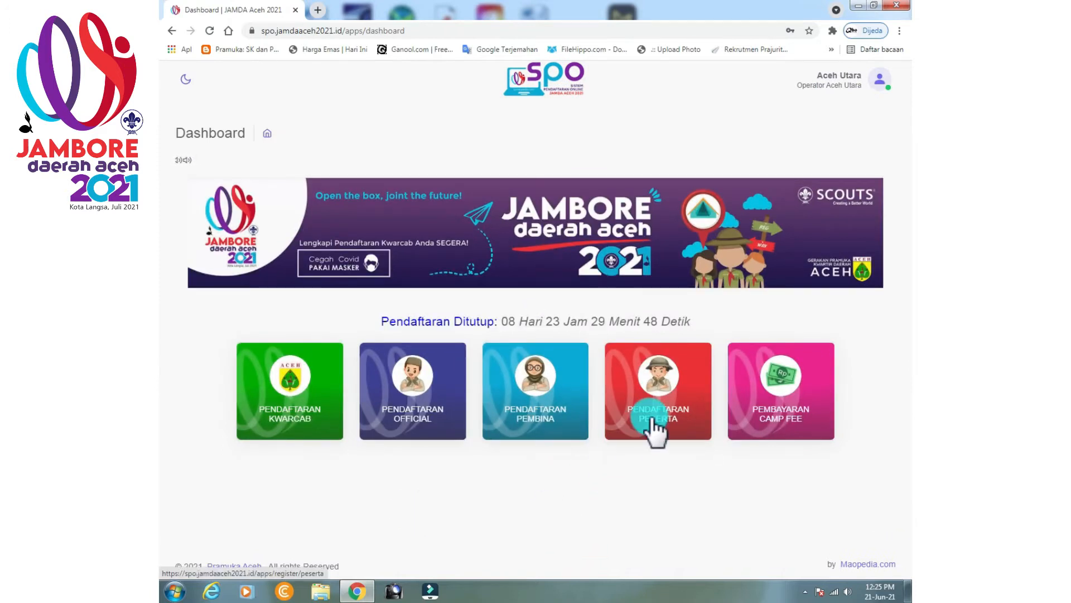
# Open the fifth member slot of patrol Elang and fill the member's full name from suggestions.
pyautogui.click(657, 428)
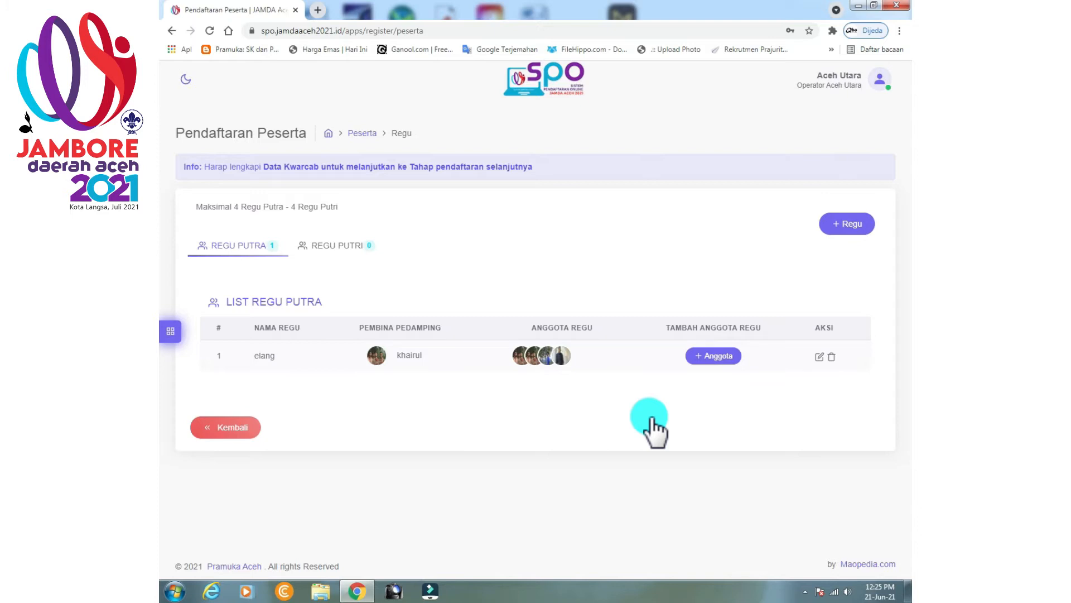
pyautogui.click(716, 358)
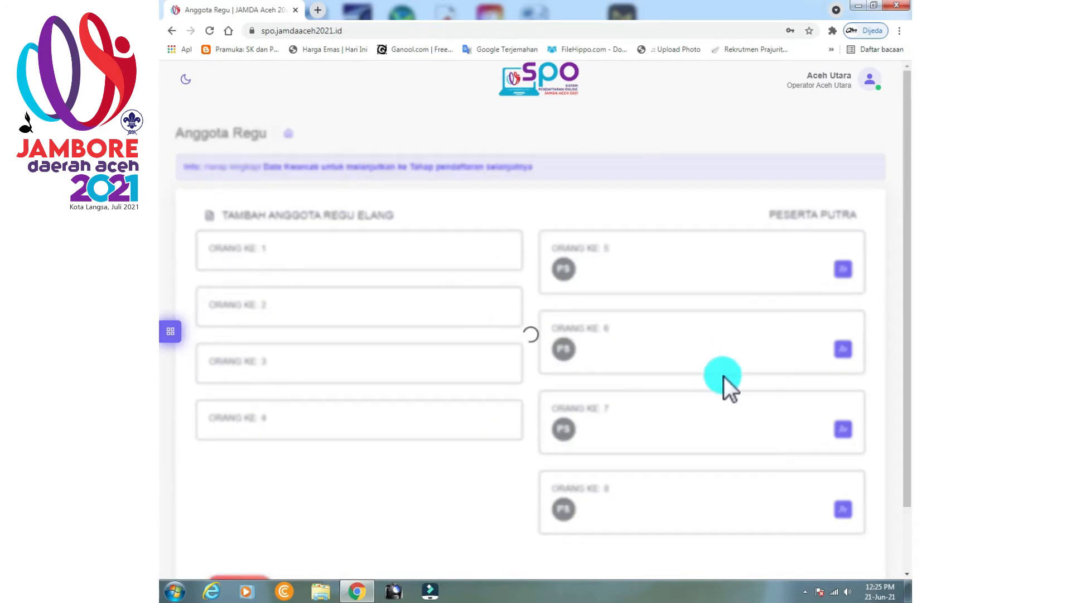
pyautogui.click(831, 271)
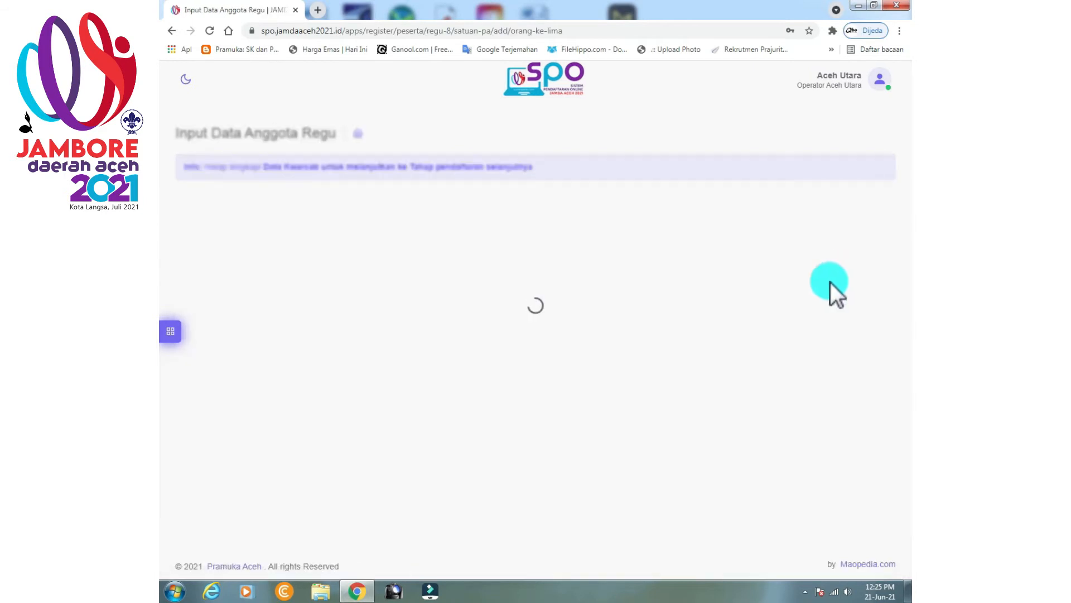
pyautogui.click(271, 371)
pyautogui.click(239, 443)
# Fill the home address LHOKSUKON, the parent's name from suggestions, and the member's e-mail address.
pyautogui.click(253, 501)
pyautogui.click(311, 463)
pyautogui.scroll(-4, 311, 463)
pyautogui.click(268, 325)
pyautogui.click(268, 374)
pyautogui.click(526, 139)
# Set birthplace LHOKSUKON, blood type B+, postal code, parent's address LHOKSUKON, and parent's occupation guru.
pyautogui.click(476, 181)
pyautogui.click(474, 211)
pyautogui.click(471, 224)
pyautogui.click(468, 288)
pyautogui.click(466, 270)
pyautogui.click(467, 292)
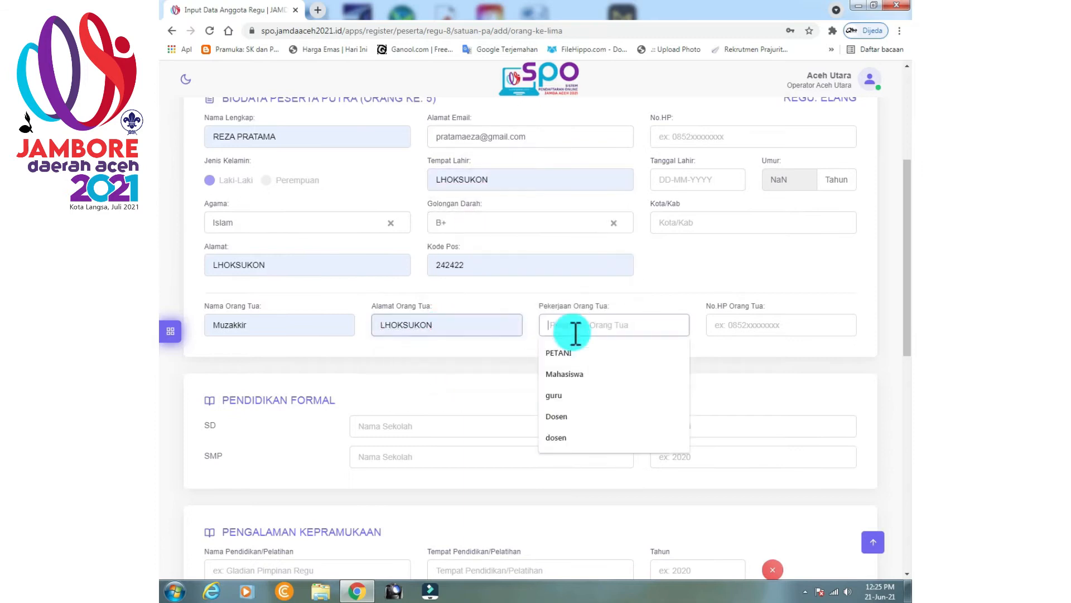
pyautogui.click(734, 353)
# Set the birth date to 3 Jun 2005 and enter the member's phone number.
pyautogui.click(692, 179)
pyautogui.click(769, 244)
pyautogui.scroll(1, 770, 244)
pyautogui.click(741, 196)
# Fill both school names from suggestions and set the primary and junior high years to 2005.
pyautogui.scroll(-3, 725, 441)
pyautogui.click(412, 309)
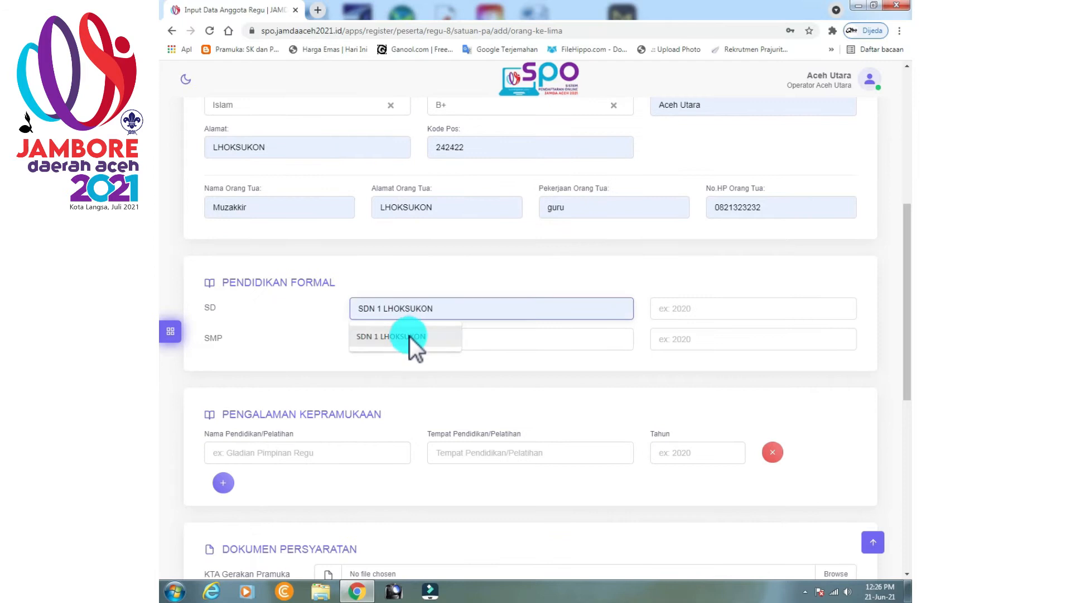
pyautogui.click(408, 334)
pyautogui.click(720, 308)
pyautogui.moveTo(687, 310); pyautogui.dragTo(635, 304)
pyautogui.hotkey('ctrl', 'c')
pyautogui.click(678, 343)
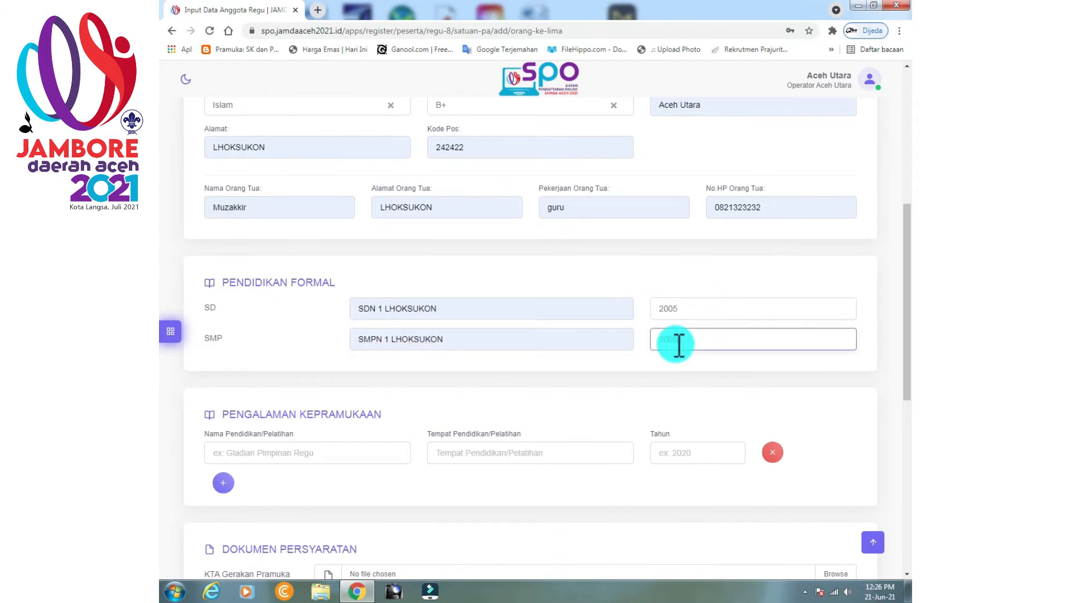
pyautogui.hotkey('ctrl', 'v')
pyautogui.click(283, 456)
# Record the GLADIAN PIMPINAN REGU training at SMPN 1 LHOKSUKON in 2005.
pyautogui.click(257, 524)
pyautogui.click(485, 455)
pyautogui.click(485, 481)
pyautogui.click(667, 457)
pyautogui.hotkey('ctrl', 'v')
# Attach the KTA, SURAT IZIN ORANG TUA, SURAT KETERANGAN SEHAT and BPJS PDF files.
pyautogui.scroll(-3, 675, 447)
pyautogui.click(836, 397)
pyautogui.click(312, 134)
pyautogui.click(808, 536)
pyautogui.click(351, 169)
pyautogui.click(807, 537)
pyautogui.click(839, 462)
pyautogui.click(340, 180)
pyautogui.click(809, 537)
pyautogui.click(836, 489)
pyautogui.click(290, 106)
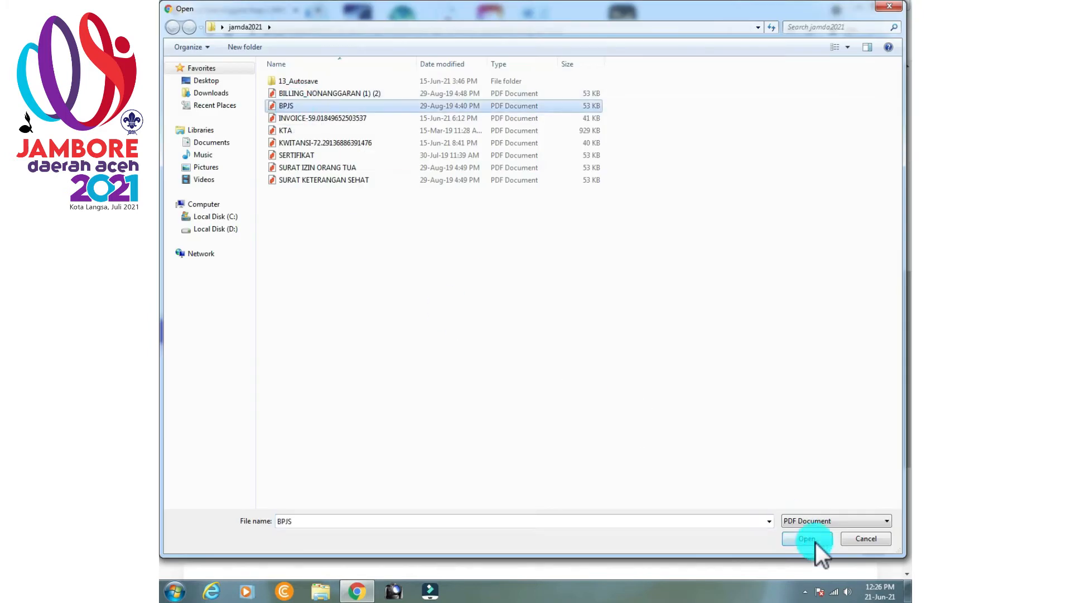
pyautogui.click(806, 538)
# Upload the member's photo and save the fifth member's biodata.
pyautogui.scroll(-5, 513, 380)
pyautogui.click(517, 383)
pyautogui.press('Return')
pyautogui.click(424, 507)
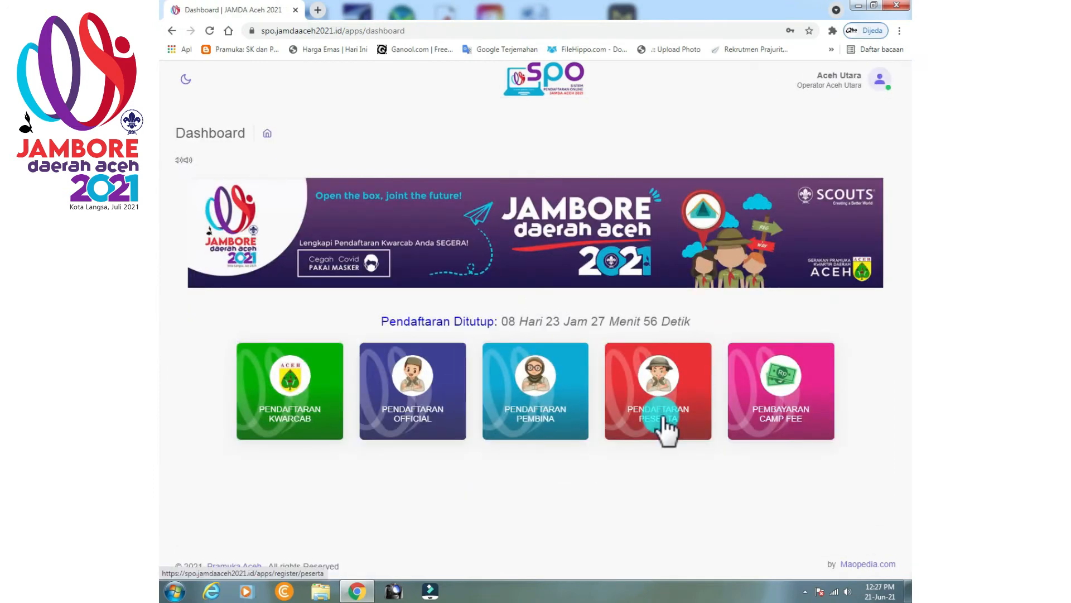
# Open the sixth member slot of patrol Elang and fill the member's full name from suggestions.
pyautogui.click(663, 426)
pyautogui.click(702, 358)
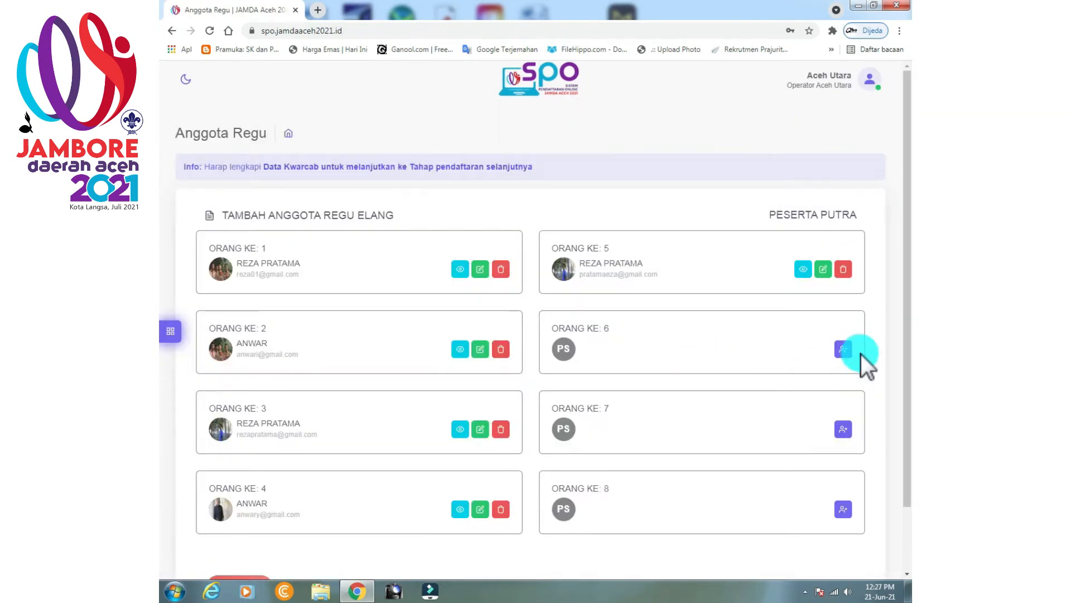
pyautogui.click(847, 350)
pyautogui.click(305, 372)
pyautogui.click(240, 504)
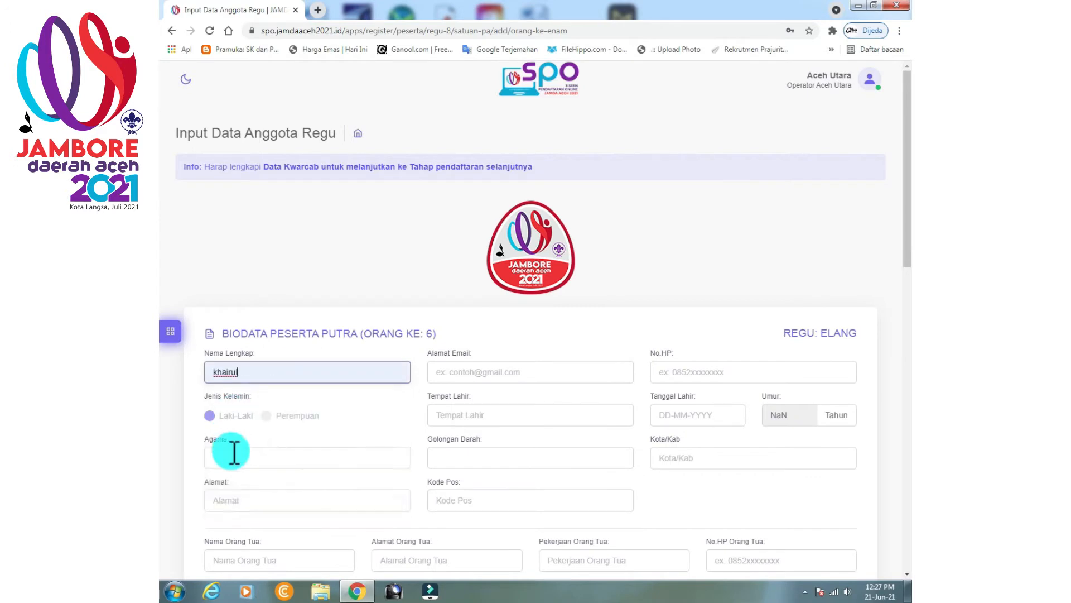
# Set religion to Islam, address LHOKSUKON, the parent's name from suggestions, and the member's e-mail.
pyautogui.click(233, 454)
pyautogui.click(235, 493)
pyautogui.click(236, 498)
pyautogui.click(238, 391)
pyautogui.scroll(-2, 240, 418)
pyautogui.click(244, 445)
pyautogui.click(240, 491)
pyautogui.click(477, 255)
# Set birthplace LHOKSUKON, blood type O+, postal code 2324242, and parent's address LHOKSUKON.
pyautogui.click(451, 297)
pyautogui.click(453, 325)
pyautogui.click(451, 340)
pyautogui.click(449, 409)
pyautogui.click(451, 383)
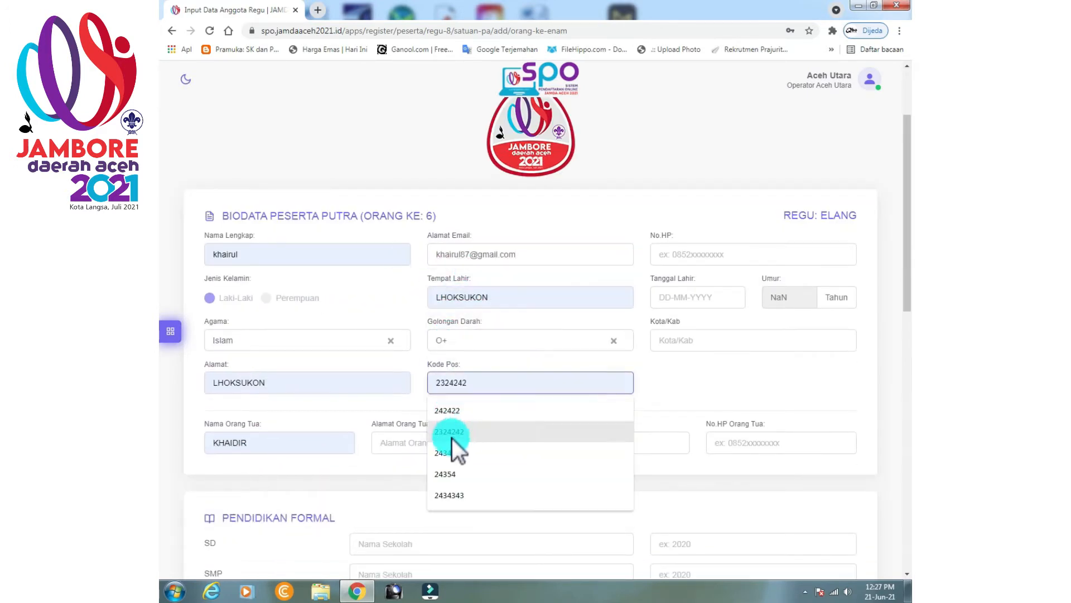
pyautogui.click(451, 432)
pyautogui.click(728, 251)
pyautogui.click(691, 298)
pyautogui.doubleClick(754, 320)
pyautogui.write('2005')
pyautogui.click(741, 361)
pyautogui.click(693, 342)
pyautogui.click(682, 368)
# Set the parent's occupation to guru and fill the parent's phone number from suggestions.
pyautogui.click(606, 439)
pyautogui.click(555, 496)
pyautogui.click(751, 442)
pyautogui.click(766, 405)
# Fill both school names from suggestions and enter 2005 as the school year.
pyautogui.scroll(-3, 548, 356)
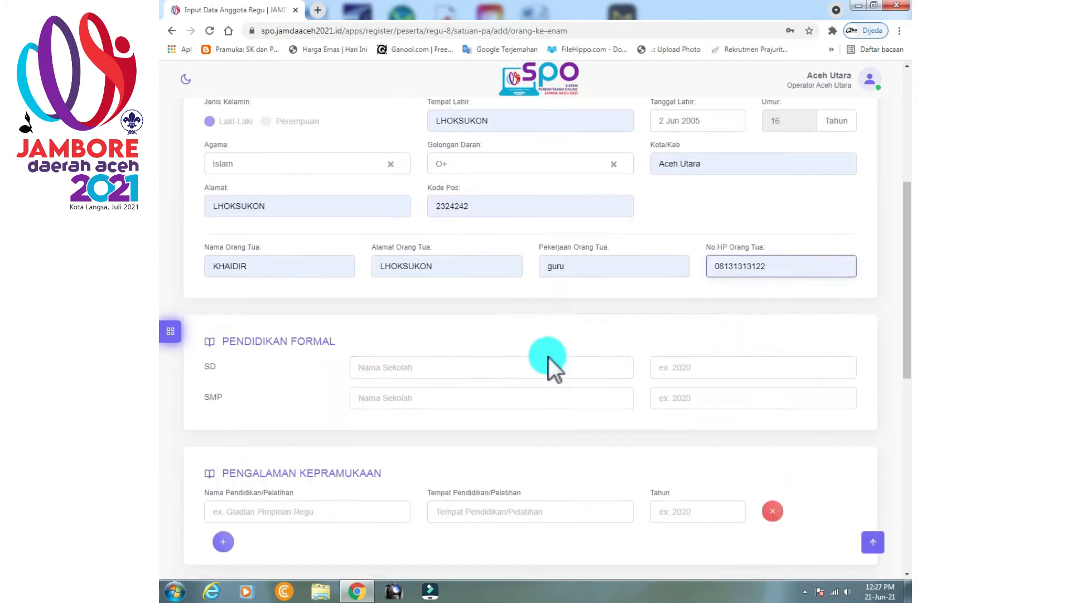
pyautogui.click(438, 398)
pyautogui.click(433, 431)
pyautogui.click(438, 368)
pyautogui.click(702, 372)
pyautogui.write('2005')
# Record the GLADIAN PIMPINAN REGU training at SMPN 1 LHOKSUKON in 2005.
pyautogui.scroll(-1, 690, 395)
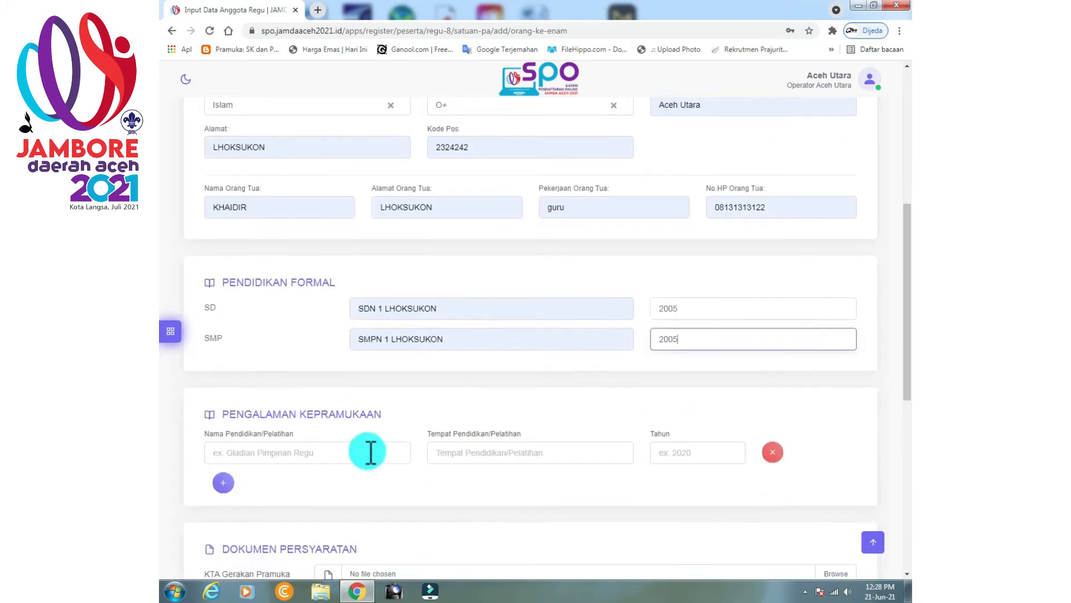
pyautogui.click(370, 451)
pyautogui.click(366, 485)
pyautogui.click(480, 453)
pyautogui.click(482, 484)
pyautogui.click(672, 451)
pyautogui.write('2005')
# Attach the KTA, SURAT IZIN ORANG TUA, SURAT KETERANGAN SEHAT and BPJS PDF files.
pyautogui.click(844, 522)
pyautogui.click(312, 130)
pyautogui.click(807, 539)
pyautogui.scroll(-3, 820, 390)
pyautogui.click(840, 308)
pyautogui.click(807, 538)
pyautogui.click(835, 341)
pyautogui.click(323, 179)
pyautogui.click(807, 538)
pyautogui.click(840, 371)
pyautogui.doubleClick(286, 112)
# Upload the member's photo and save the sixth member's biodata.
pyautogui.scroll(-3, 495, 409)
pyautogui.click(519, 362)
pyautogui.click(461, 501)
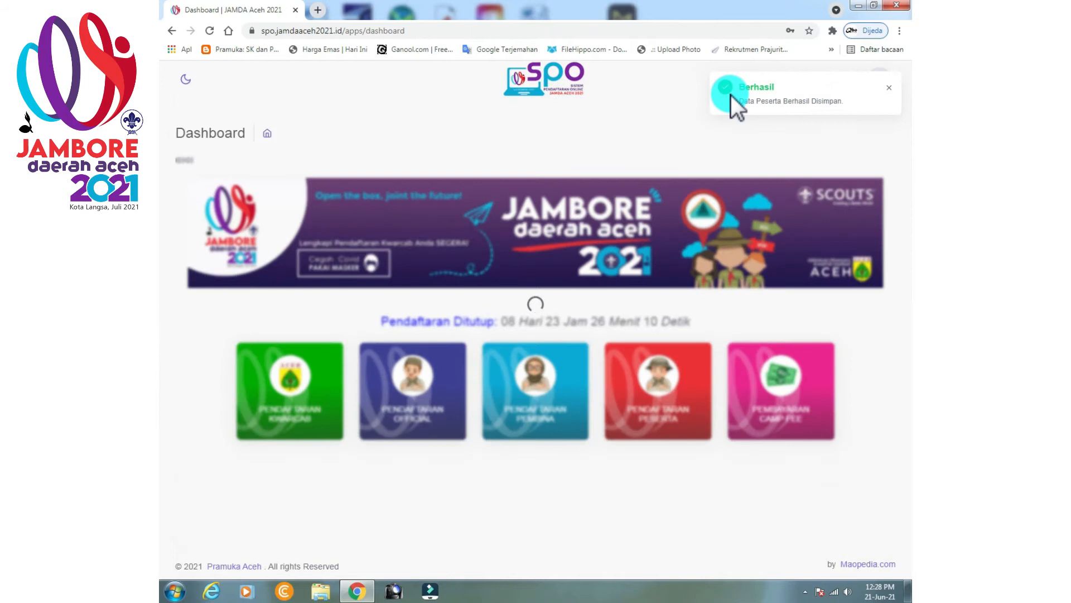
# Start a new biodata form for the seventh Elang patrol member.
pyautogui.click(652, 413)
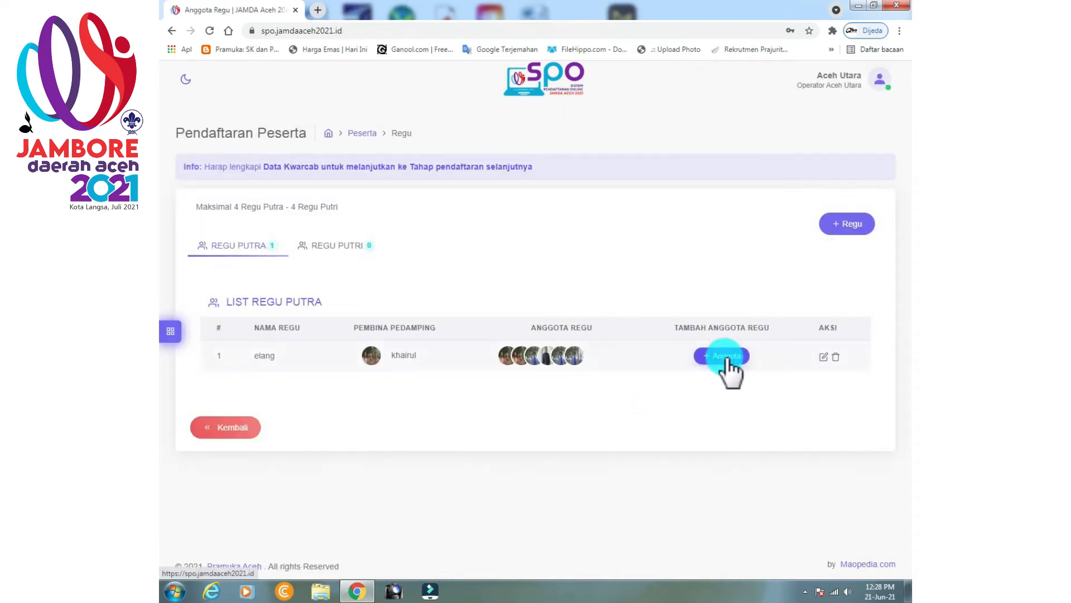
pyautogui.click(726, 357)
pyautogui.click(837, 359)
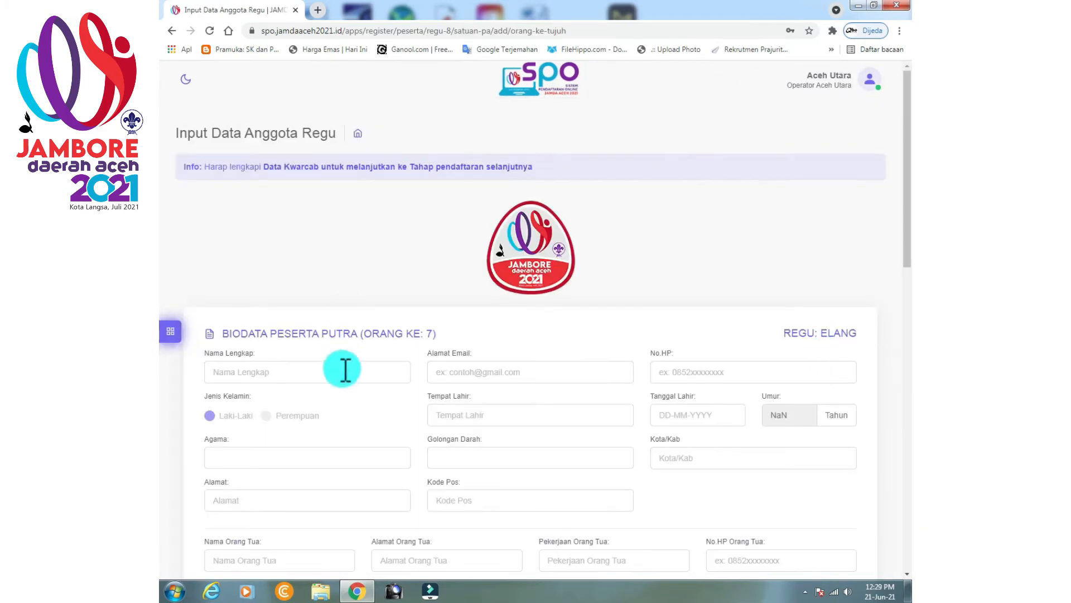
# Fill in the member's full name, address LHOKSUKON and the parent's name from suggestions.
pyautogui.click(346, 370)
pyautogui.click(265, 412)
pyautogui.scroll(-2, 313, 442)
pyautogui.click(285, 383)
pyautogui.click(256, 431)
pyautogui.click(258, 443)
pyautogui.click(251, 486)
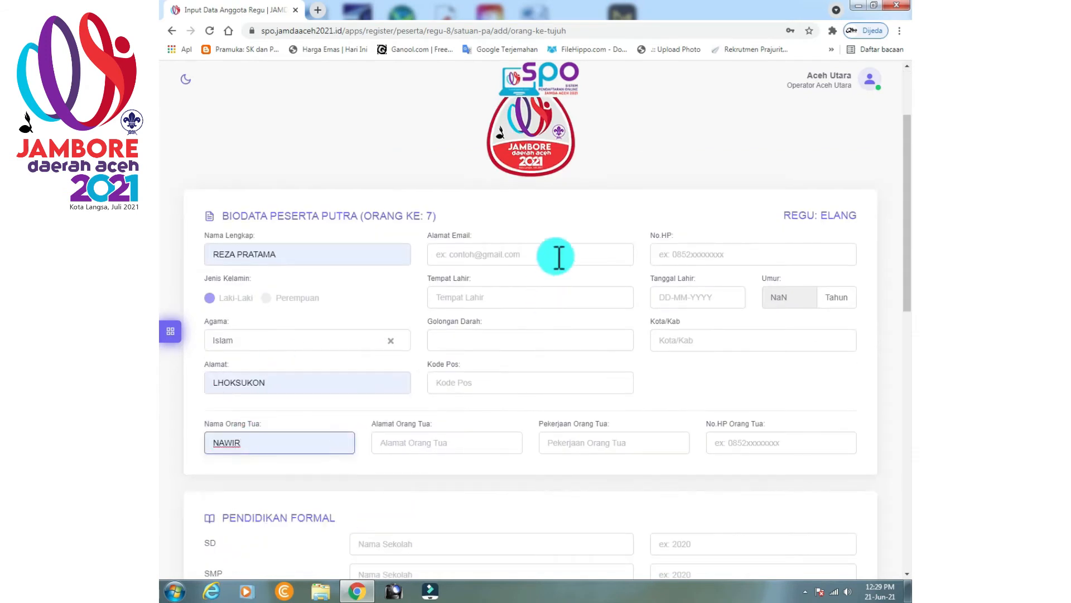
# Enter the e-mail, birthplace LHOKSUKON, blood type O+, postal code 242422 and parent's address LHOKSUKON.
pyautogui.click(549, 258)
pyautogui.write('r')
pyautogui.write('om')
pyautogui.click(519, 301)
pyautogui.click(500, 323)
pyautogui.click(463, 385)
pyautogui.click(462, 410)
pyautogui.click(450, 443)
pyautogui.click(716, 255)
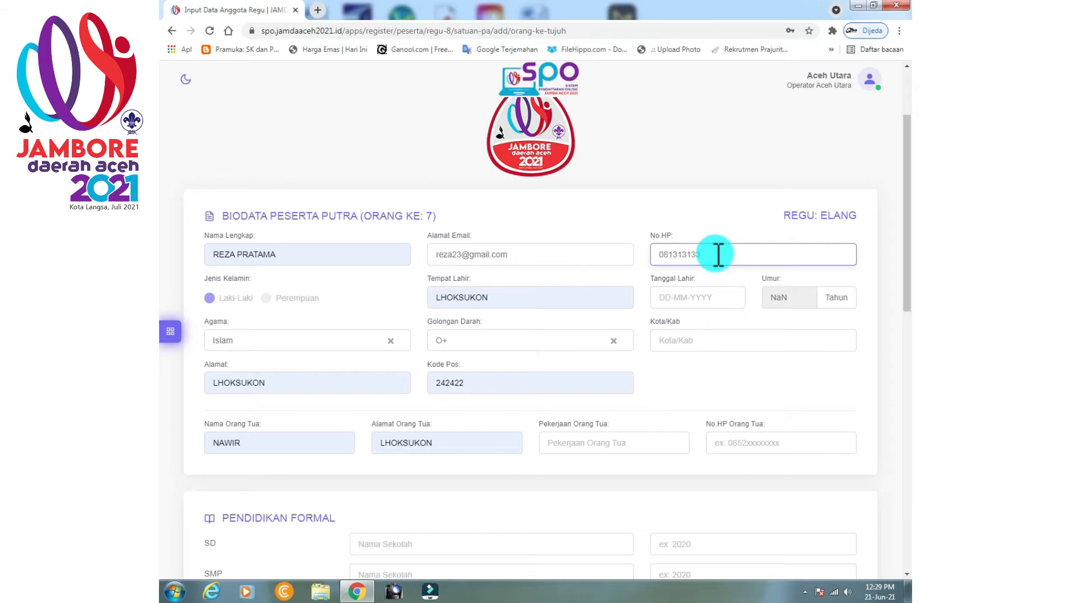
pyautogui.click(720, 297)
pyautogui.click(741, 364)
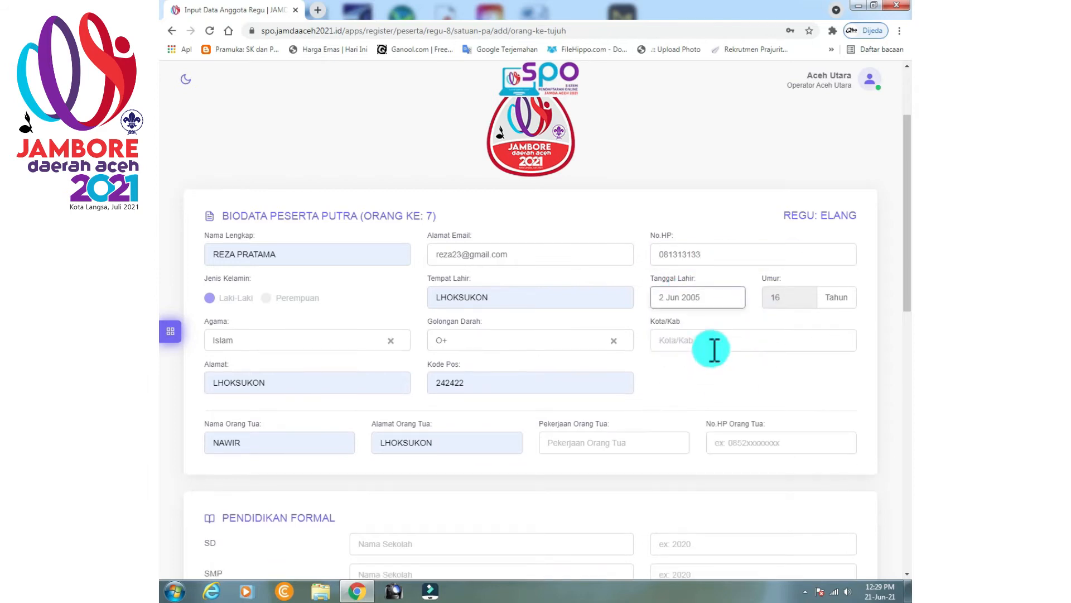
pyautogui.click(712, 346)
pyautogui.click(695, 368)
pyautogui.click(606, 435)
pyautogui.click(563, 492)
pyautogui.click(759, 449)
pyautogui.click(744, 415)
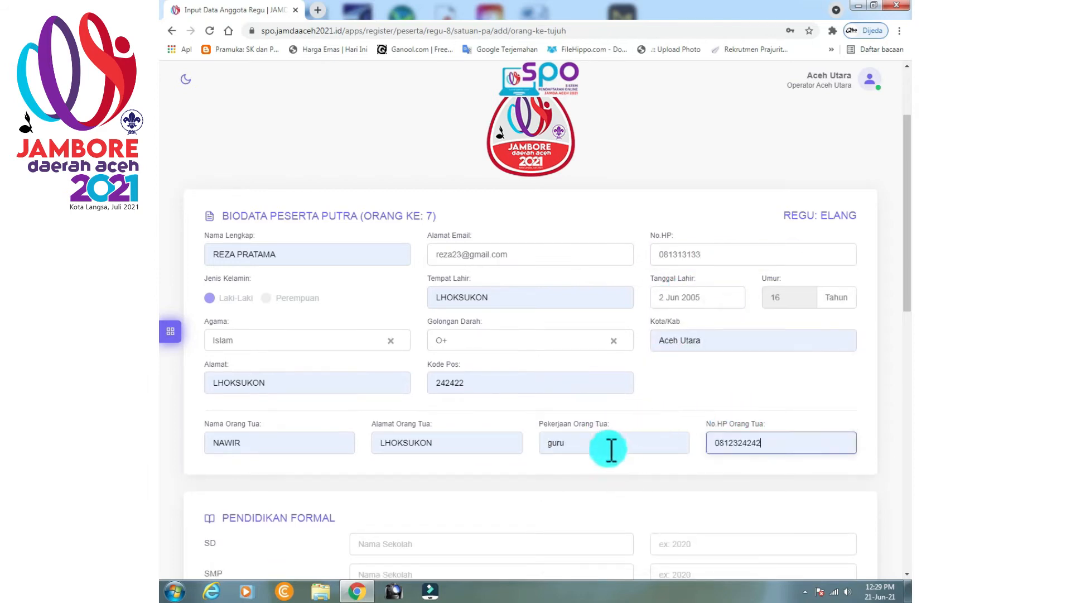
# Fill in the SD and SMP schools with year 2005, plus training name, place and year 2005.
pyautogui.scroll(-4, 612, 450)
pyautogui.click(467, 308)
pyautogui.click(459, 338)
pyautogui.click(688, 312)
pyautogui.write('2005')
pyautogui.click(675, 335)
pyautogui.write('2005')
pyautogui.click(317, 454)
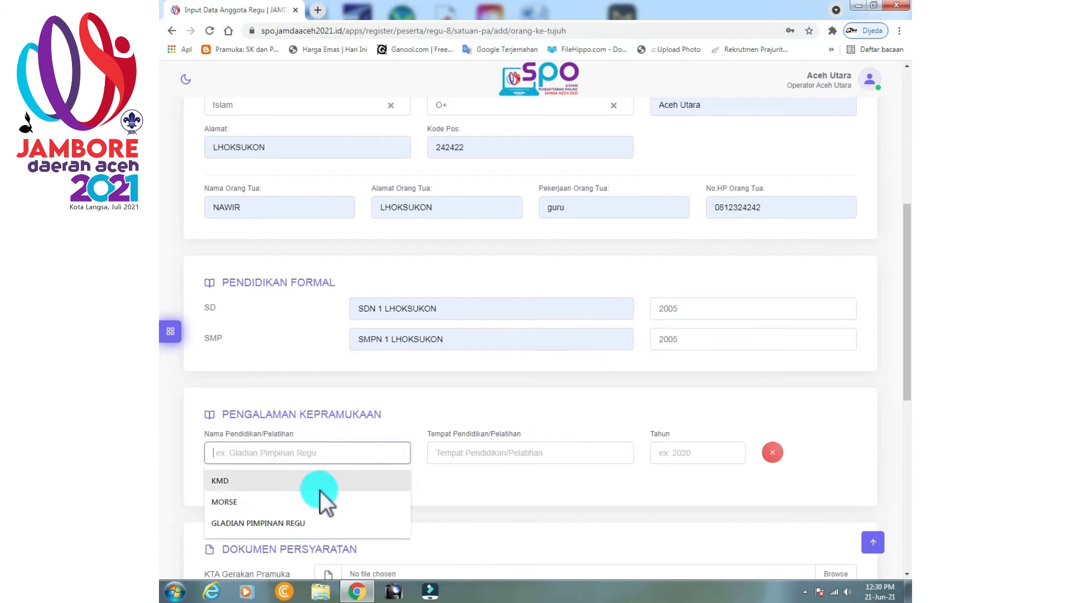
pyautogui.click(312, 522)
pyautogui.click(478, 453)
pyautogui.click(472, 481)
pyautogui.click(689, 453)
pyautogui.write('2005')
# Attach the KTA, SURAT IZIN ORANG TUA, SURAT KETERANGAN SEHAT and BPJS PDF files.
pyautogui.scroll(-2, 669, 424)
pyautogui.click(827, 452)
pyautogui.click(301, 130)
pyautogui.click(807, 538)
pyautogui.click(828, 488)
pyautogui.click(317, 168)
pyautogui.click(807, 538)
pyautogui.click(837, 507)
pyautogui.click(340, 179)
pyautogui.click(807, 538)
pyautogui.scroll(-3, 807, 463)
pyautogui.click(843, 372)
pyautogui.click(287, 106)
pyautogui.click(809, 539)
# Attach the member's photo and save the seventh member's biodata.
pyautogui.scroll(-3, 670, 425)
pyautogui.click(527, 352)
pyautogui.click(481, 92)
pyautogui.click(773, 537)
pyautogui.click(454, 514)
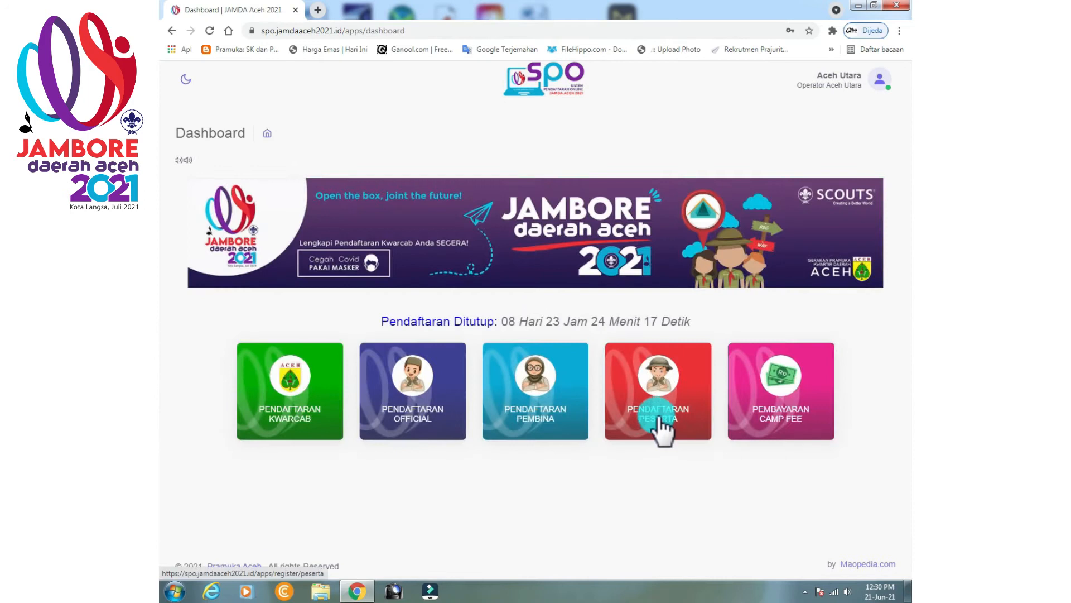
# Start a new biodata form for the eighth Elang patrol member.
pyautogui.click(658, 421)
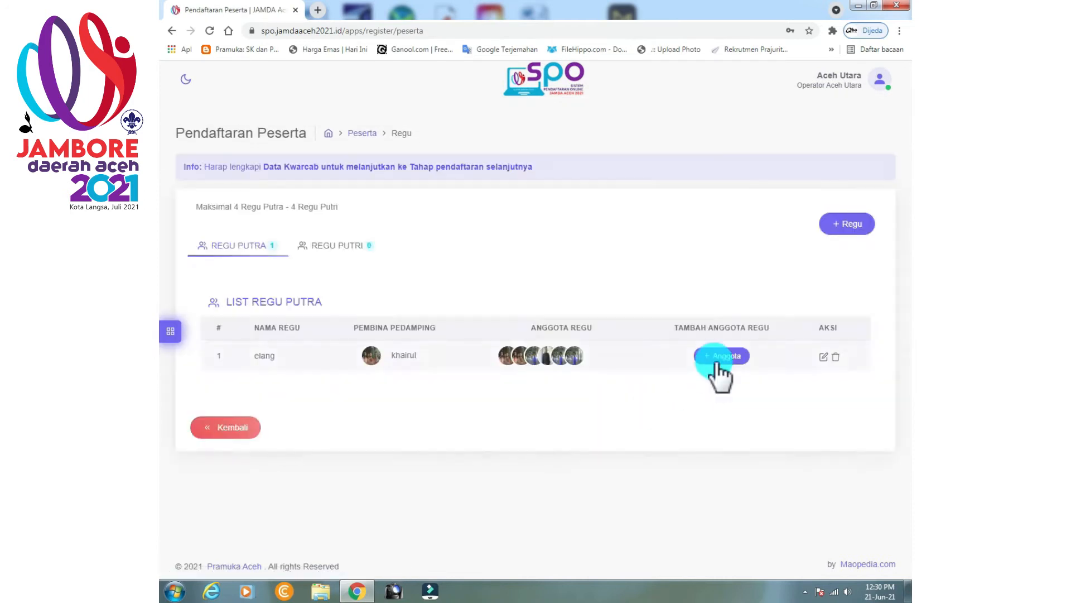
pyautogui.click(717, 360)
pyautogui.click(852, 437)
# Fill in the member's full name, religion Islam, address LHOKSUKON and the parent's name.
pyautogui.click(273, 374)
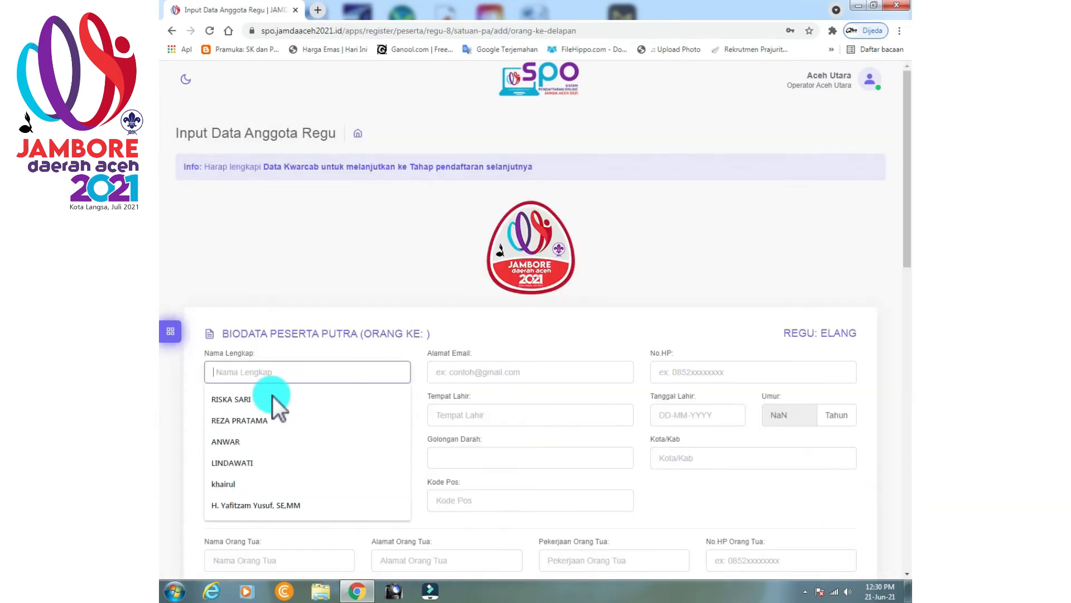
pyautogui.click(244, 441)
pyautogui.click(236, 460)
pyautogui.click(238, 501)
pyautogui.click(241, 500)
pyautogui.click(256, 389)
pyautogui.scroll(-4, 270, 368)
pyautogui.click(262, 326)
pyautogui.click(251, 394)
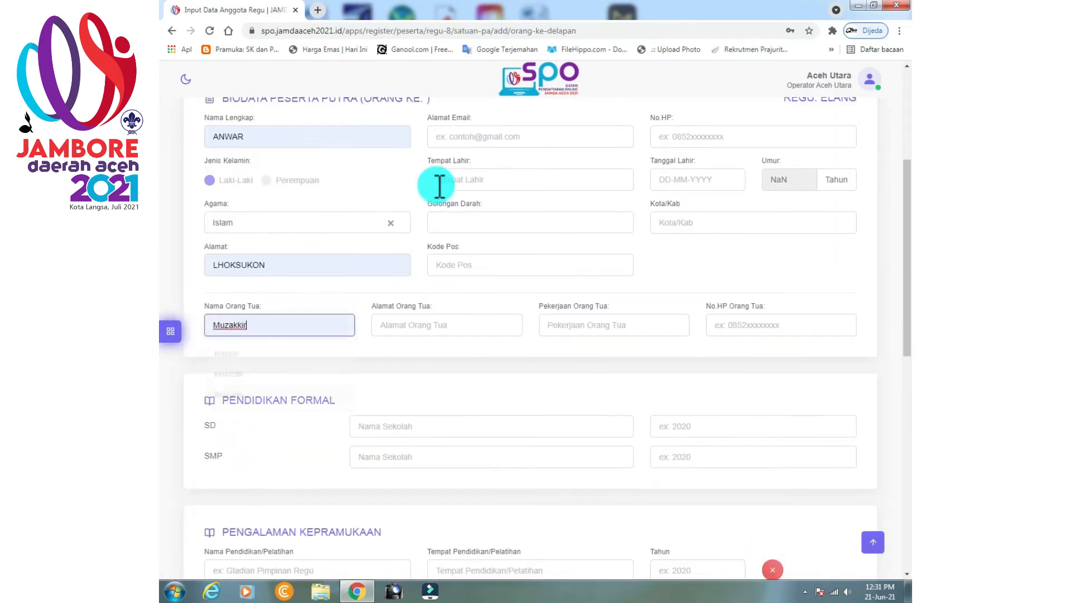
pyautogui.click(467, 137)
pyautogui.click(466, 181)
pyautogui.click(462, 208)
pyautogui.click(461, 223)
pyautogui.click(459, 304)
pyautogui.click(457, 269)
pyautogui.click(457, 290)
pyautogui.click(701, 183)
pyautogui.moveTo(774, 202); pyautogui.dragTo(753, 201)
pyautogui.write('2005')
pyautogui.click(762, 248)
pyautogui.click(707, 223)
pyautogui.click(706, 249)
pyautogui.click(571, 326)
pyautogui.click(575, 375)
pyautogui.click(781, 330)
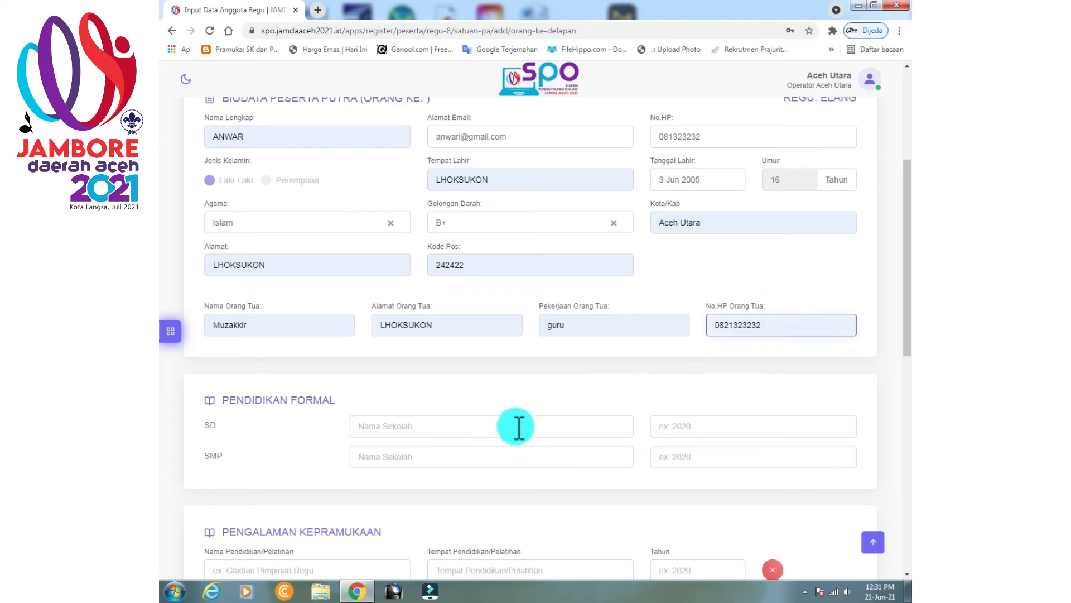
# Fill in the SD and SMP schools with year 2005, plus training name, place and year 2005.
pyautogui.click(519, 427)
pyautogui.click(418, 483)
pyautogui.click(676, 429)
pyautogui.write('2005')
pyautogui.click(675, 455)
pyautogui.write('2005')
pyautogui.scroll(-3, 344, 396)
pyautogui.click(344, 396)
pyautogui.click(344, 421)
pyautogui.click(485, 396)
pyautogui.click(485, 423)
pyautogui.click(696, 390)
pyautogui.write('2005')
# Attach the KTA, SURAT IZIN ORANG TUA, SURAT KETERANGAN SEHAT and BPJS PDF files.
pyautogui.scroll(-1, 698, 390)
pyautogui.click(830, 455)
pyautogui.click(297, 131)
pyautogui.click(809, 538)
pyautogui.click(833, 488)
pyautogui.click(317, 167)
pyautogui.click(809, 537)
pyautogui.click(837, 520)
pyautogui.click(324, 180)
pyautogui.click(809, 538)
pyautogui.scroll(-2, 832, 525)
pyautogui.click(840, 434)
pyautogui.click(287, 106)
pyautogui.click(809, 538)
# Attach the member's photo, submit the eighth member's biodata, and reopen participant registration.
pyautogui.scroll(-4, 809, 502)
pyautogui.click(531, 358)
pyautogui.click(424, 95)
pyautogui.click(807, 538)
pyautogui.scroll(-2, 558, 419)
pyautogui.click(470, 507)
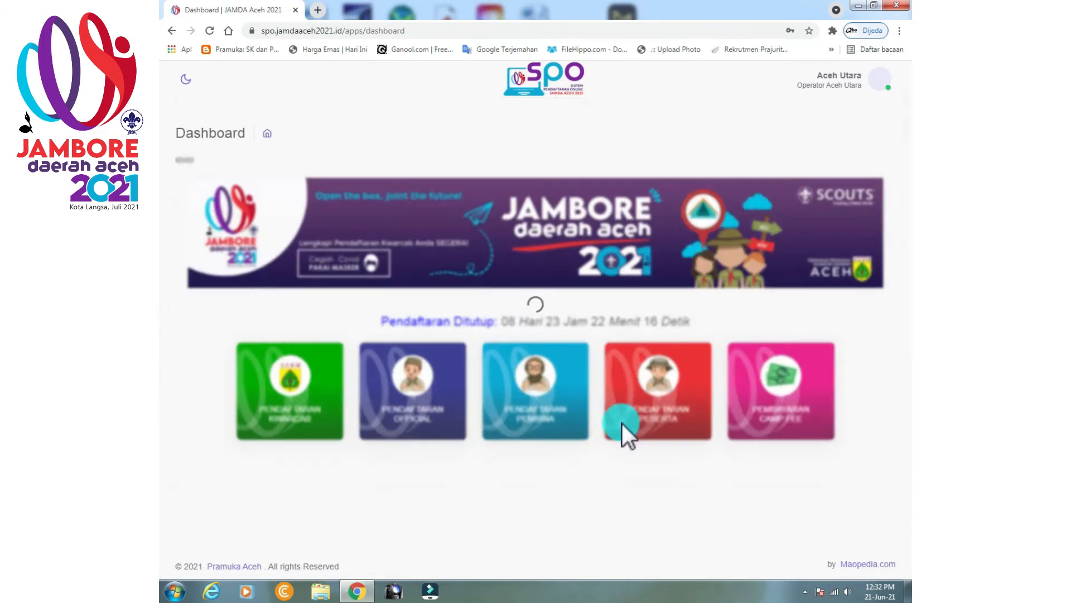
pyautogui.click(663, 420)
# Start the eighth Elang member's form with the suggested name and religion Islam.
pyautogui.click(725, 378)
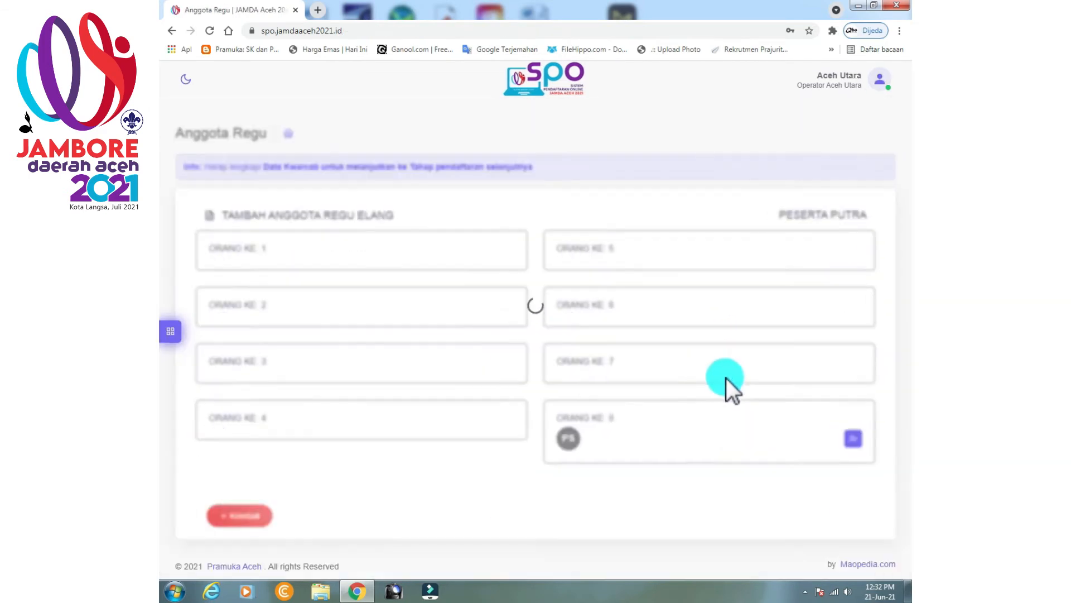
pyautogui.click(852, 440)
pyautogui.click(310, 373)
pyautogui.click(254, 422)
pyautogui.click(259, 459)
pyautogui.click(261, 499)
# Fill home address LHOKSUKON, the parent's name, and the member's e-mail address.
pyautogui.click(264, 500)
pyautogui.click(279, 389)
pyautogui.scroll(-4, 302, 431)
pyautogui.click(279, 324)
pyautogui.click(268, 395)
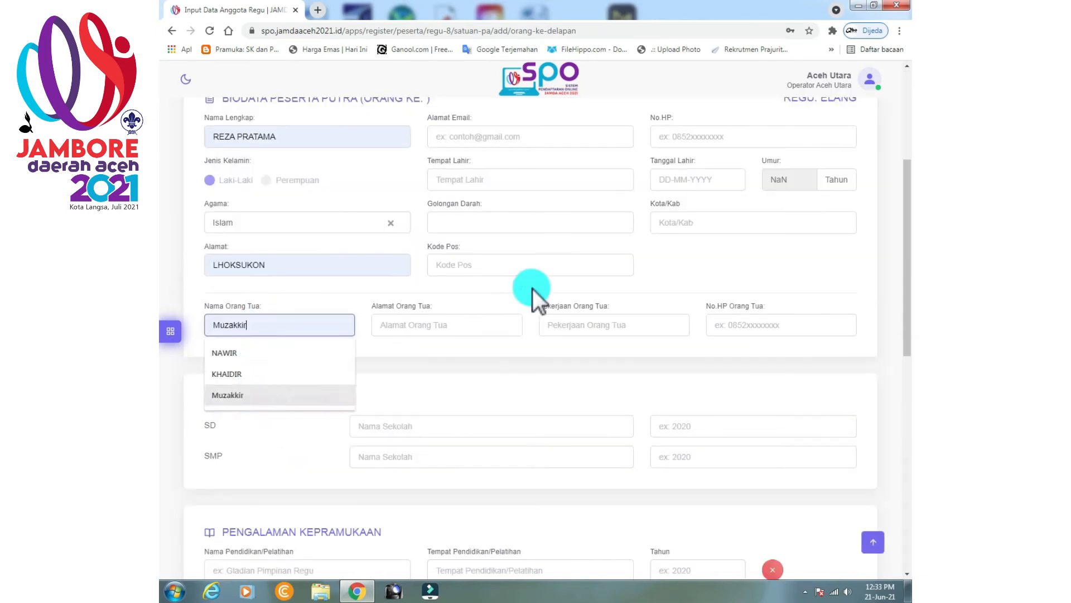
pyautogui.click(514, 140)
# Set birthplace LHOKSUKON, blood type B+, suggested postcode and parent's address, and enter a phone number.
pyautogui.click(487, 181)
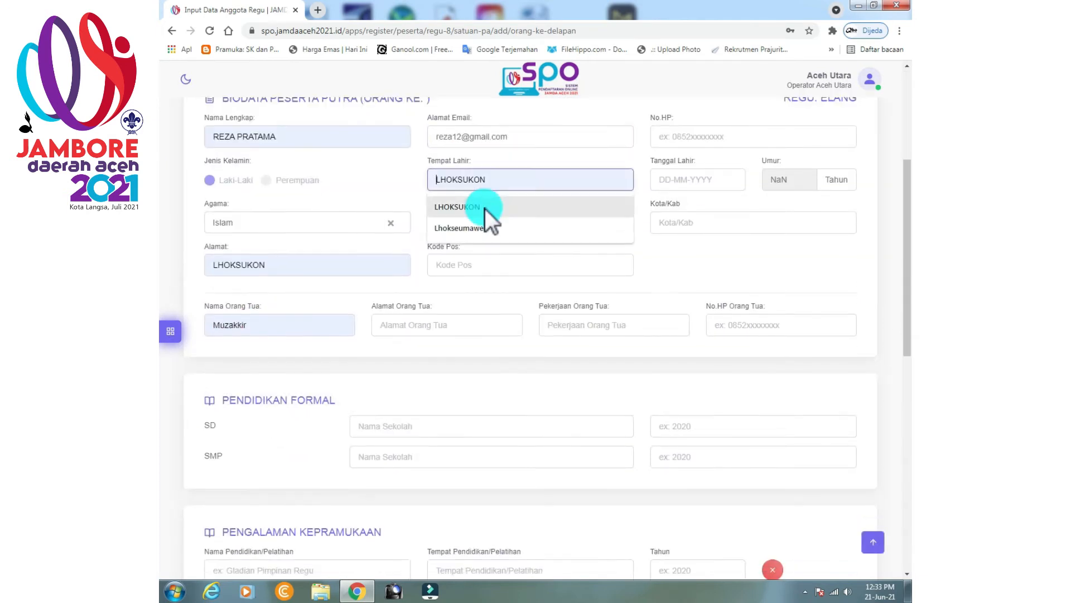
pyautogui.click(485, 207)
pyautogui.click(481, 223)
pyautogui.click(465, 279)
pyautogui.click(473, 265)
pyautogui.click(472, 295)
pyautogui.click(698, 180)
pyautogui.moveTo(772, 204); pyautogui.dragTo(743, 188)
pyautogui.write('2005')
pyautogui.click(741, 244)
pyautogui.click(708, 224)
pyautogui.click(689, 249)
# Fill parent's occupation guru and phone, schools SDN 1 and SMPN 1 LHOKSUKON, school years 2005.
pyautogui.click(606, 325)
pyautogui.click(561, 380)
pyautogui.click(765, 325)
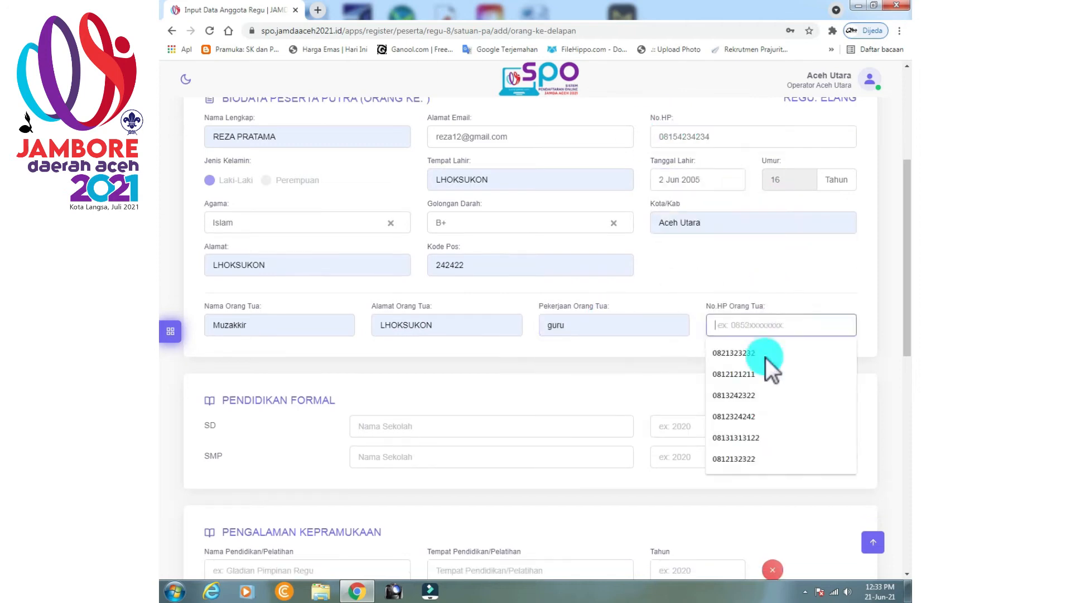
pyautogui.click(766, 357)
pyautogui.click(485, 426)
pyautogui.click(444, 455)
pyautogui.click(485, 457)
pyautogui.click(491, 485)
pyautogui.click(687, 427)
# Record GLADIAN PIMPINAN REGU training held at SMPN 1 LHOKSUKON.
pyautogui.scroll(-3, 692, 447)
pyautogui.click(290, 393)
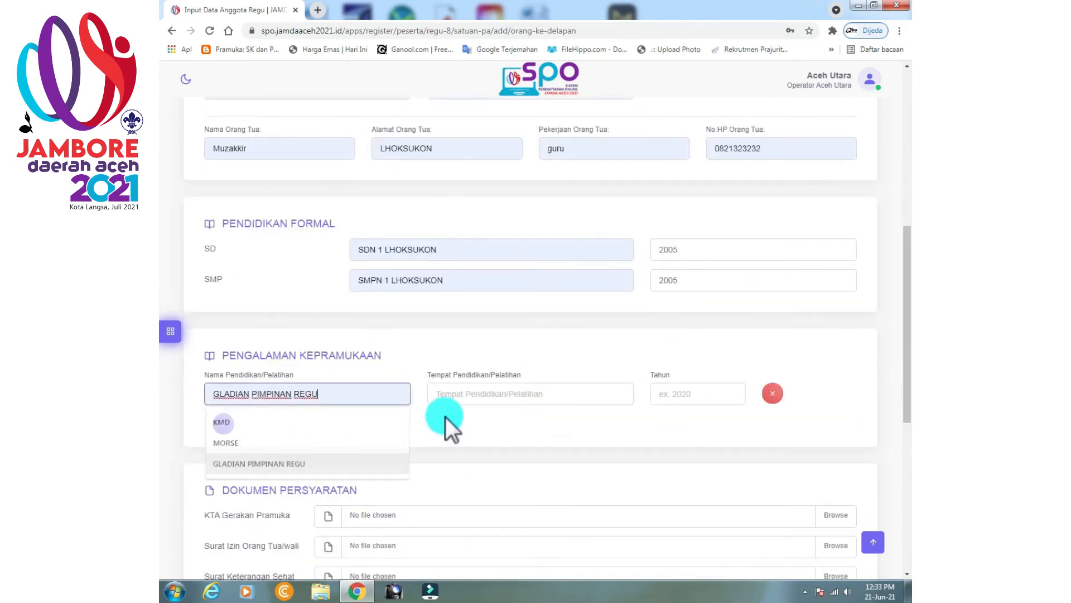
pyautogui.click(480, 393)
pyautogui.click(680, 391)
pyautogui.write('2005')
pyautogui.scroll(-4, 680, 391)
pyautogui.click(838, 280)
# Attach KTA.pdf, SURAT IZIN ORANG TUA, the health certificate and BPJS.PDF documents.
pyautogui.click(295, 118)
pyautogui.click(285, 131)
pyautogui.click(806, 538)
pyautogui.click(831, 309)
pyautogui.click(312, 168)
pyautogui.click(807, 539)
pyautogui.click(836, 340)
pyautogui.click(323, 180)
pyautogui.click(807, 539)
pyautogui.click(836, 371)
pyautogui.click(285, 105)
pyautogui.click(806, 538)
# Attach the member's photo and save the eighth member's biodata.
pyautogui.scroll(-3, 531, 364)
pyautogui.click(532, 362)
pyautogui.doubleClick(368, 131)
pyautogui.scroll(-2, 395, 502)
pyautogui.click(399, 511)
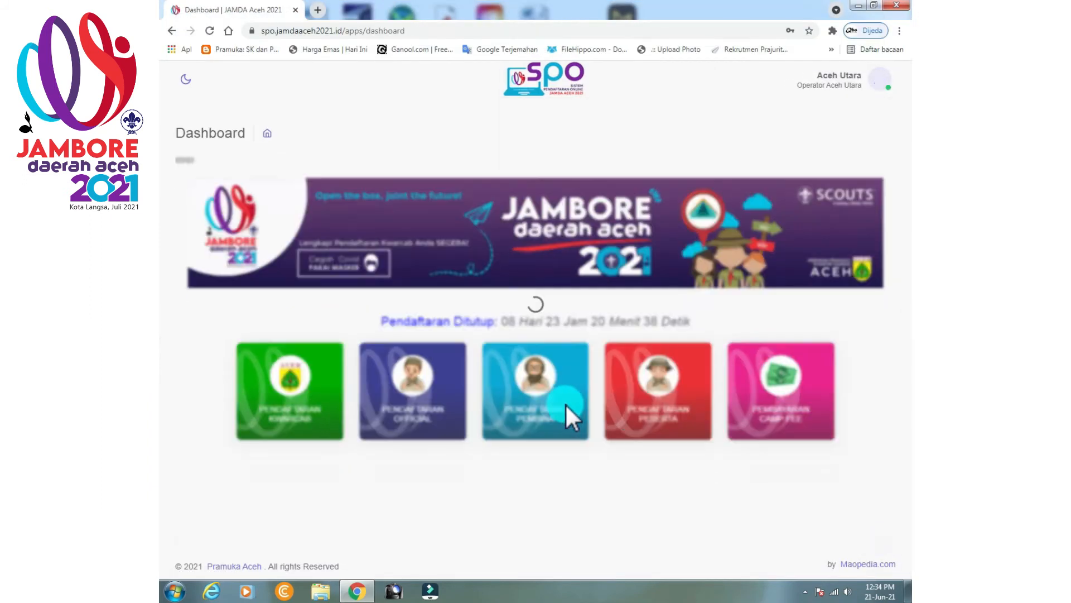
pyautogui.click(627, 423)
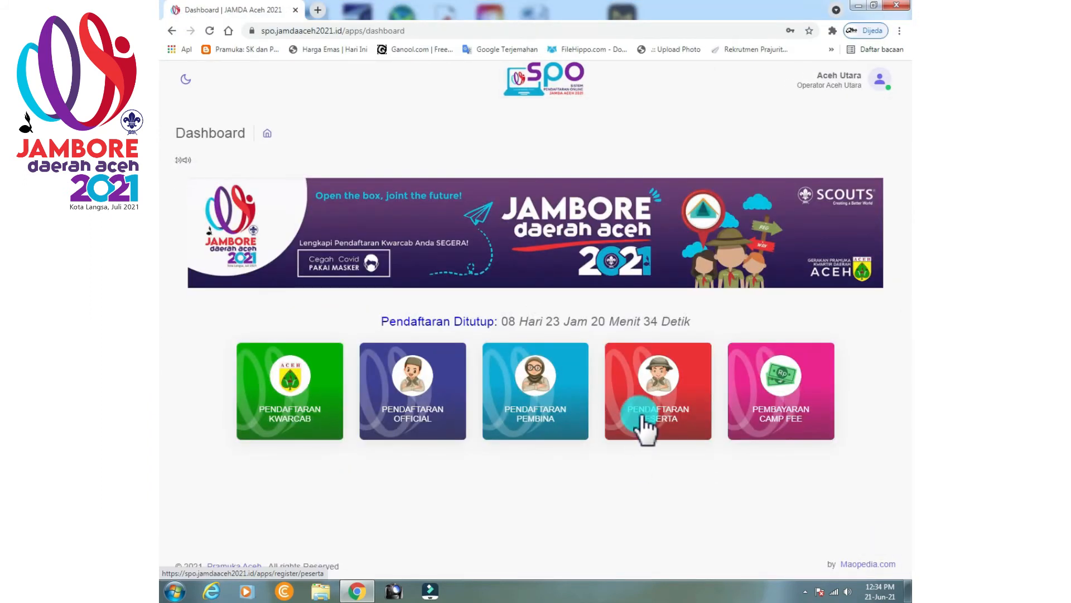
# Add a Putri patrol named Mawar with its escort leader in the girls' patrol list and save it.
pyautogui.click(325, 231)
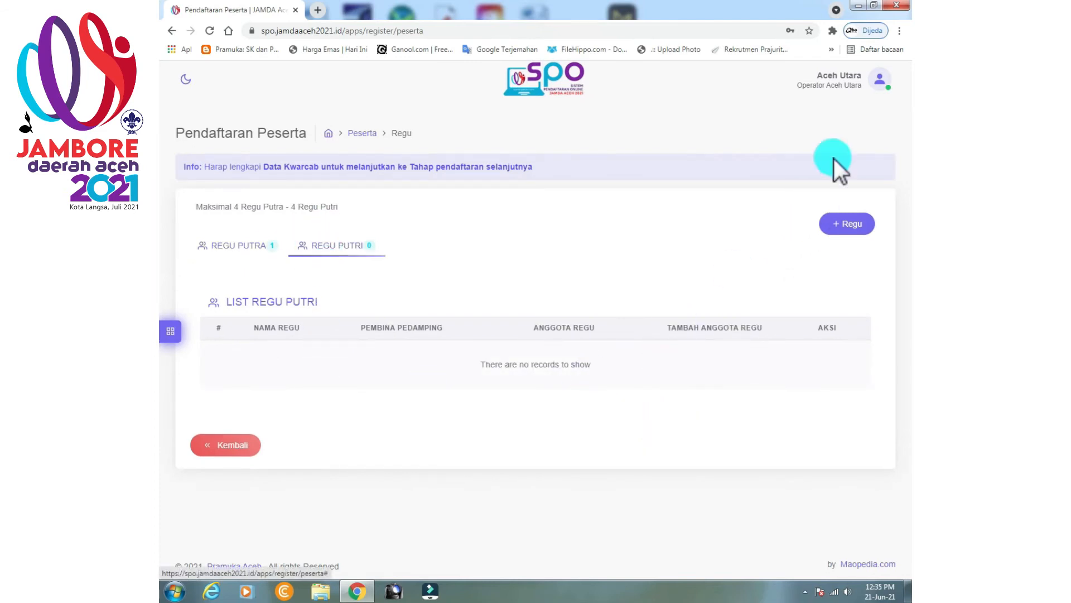
pyautogui.click(860, 225)
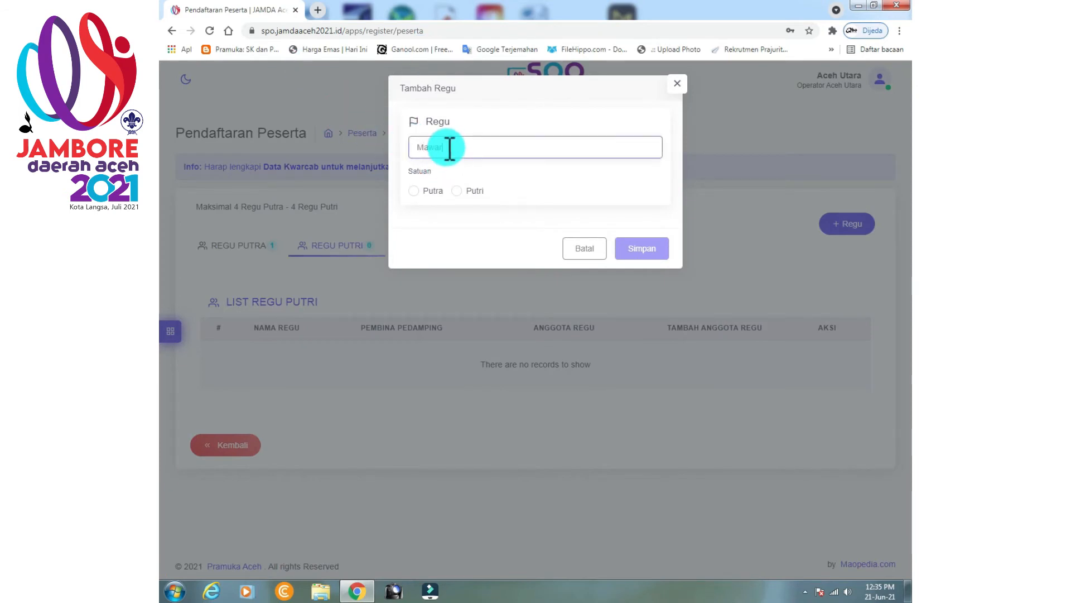
pyautogui.click(459, 191)
pyautogui.click(455, 226)
pyautogui.click(453, 257)
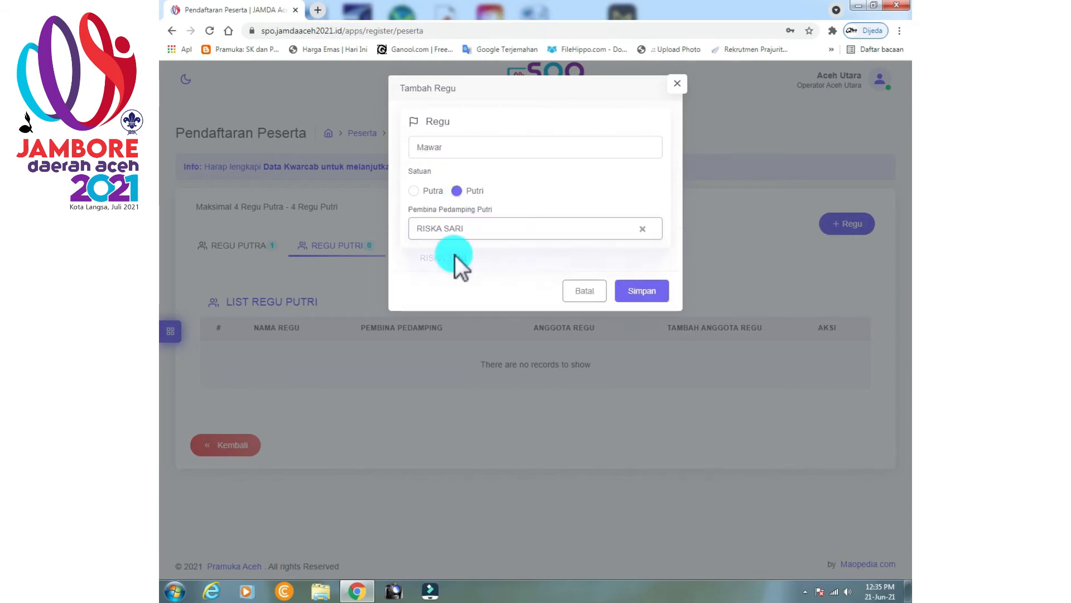
pyautogui.click(659, 291)
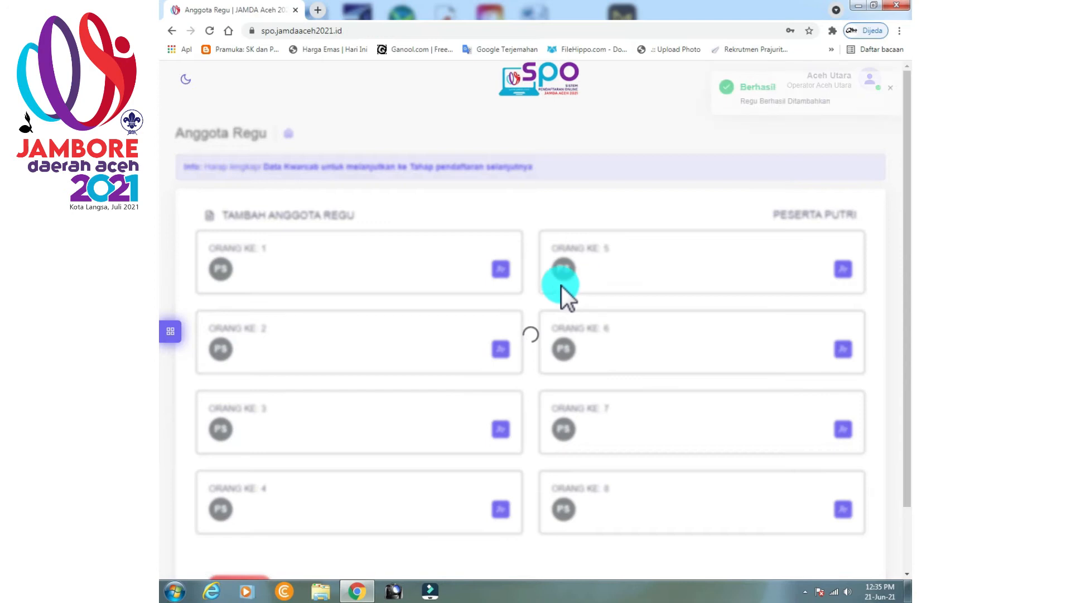
# Open Mawar's first member form and fill name, religion Islam and home address LHOKSUKON.
pyautogui.click(495, 270)
pyautogui.click(263, 373)
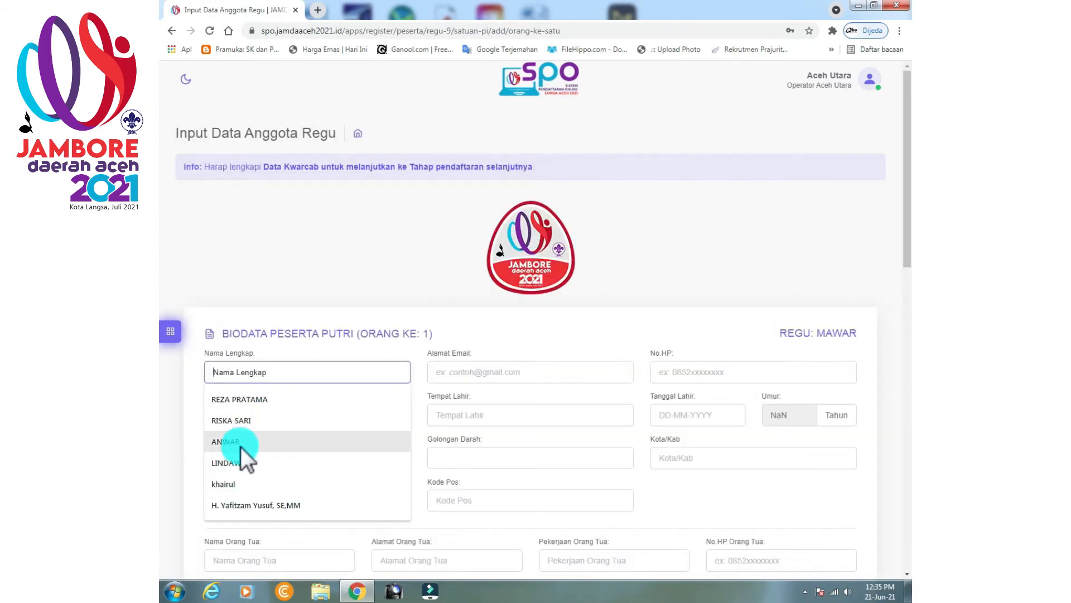
pyautogui.click(240, 463)
pyautogui.click(237, 458)
pyautogui.click(235, 485)
pyautogui.click(240, 500)
pyautogui.click(249, 391)
# Fill the parent's name from suggestions and the member's e-mail address.
pyautogui.scroll(-3, 262, 413)
pyautogui.click(266, 387)
pyautogui.click(253, 452)
pyautogui.click(551, 201)
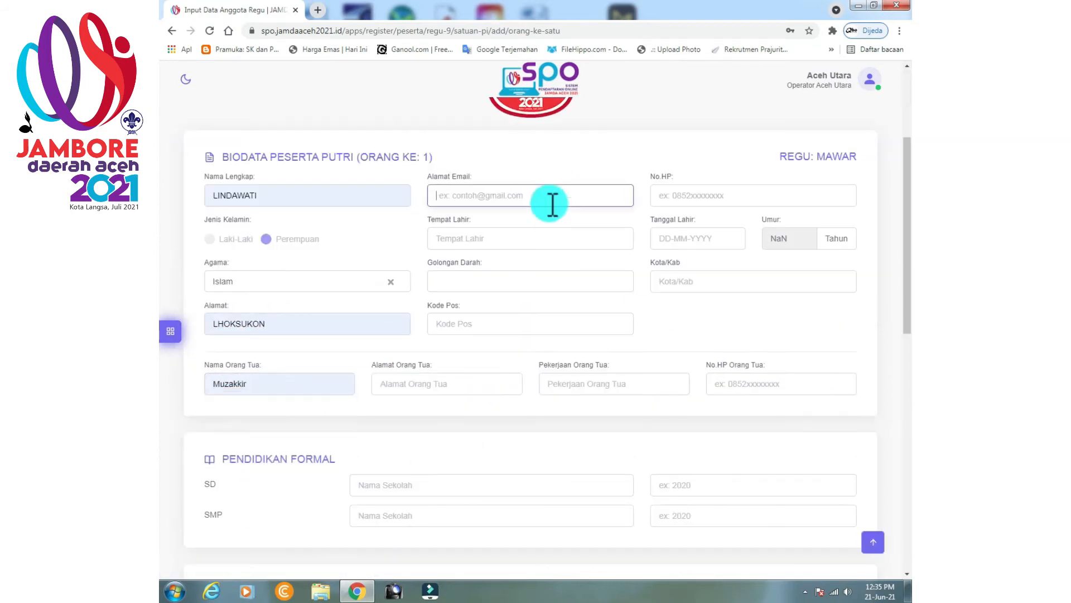
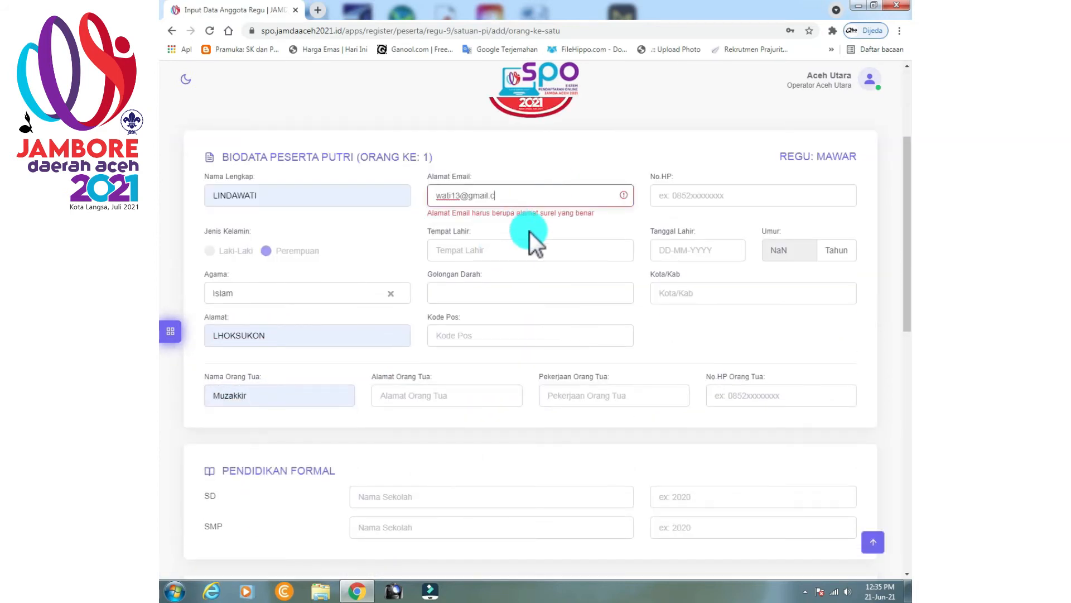
# Set birthplace LHOKSUKON, blood type A+, postcode 242422, parent's address LHOKSUKON, and a phone number.
pyautogui.click(530, 231)
pyautogui.click(469, 279)
pyautogui.click(468, 280)
pyautogui.click(459, 316)
pyautogui.click(452, 329)
pyautogui.click(451, 365)
pyautogui.click(446, 384)
pyautogui.click(456, 411)
pyautogui.click(711, 191)
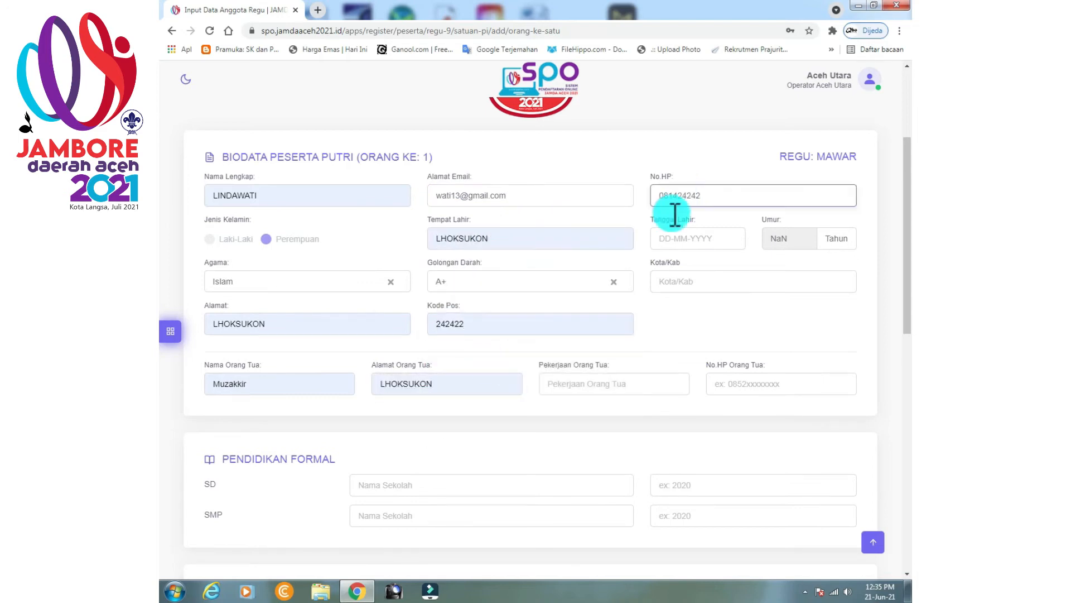
# Fill parent's occupation PETANI and phone, schools SDN 1 and SMPN 1 LHOKSUKON.
pyautogui.click(575, 386)
pyautogui.click(575, 412)
pyautogui.click(735, 384)
pyautogui.click(740, 412)
pyautogui.click(414, 489)
pyautogui.click(414, 512)
pyautogui.click(415, 518)
pyautogui.click(416, 543)
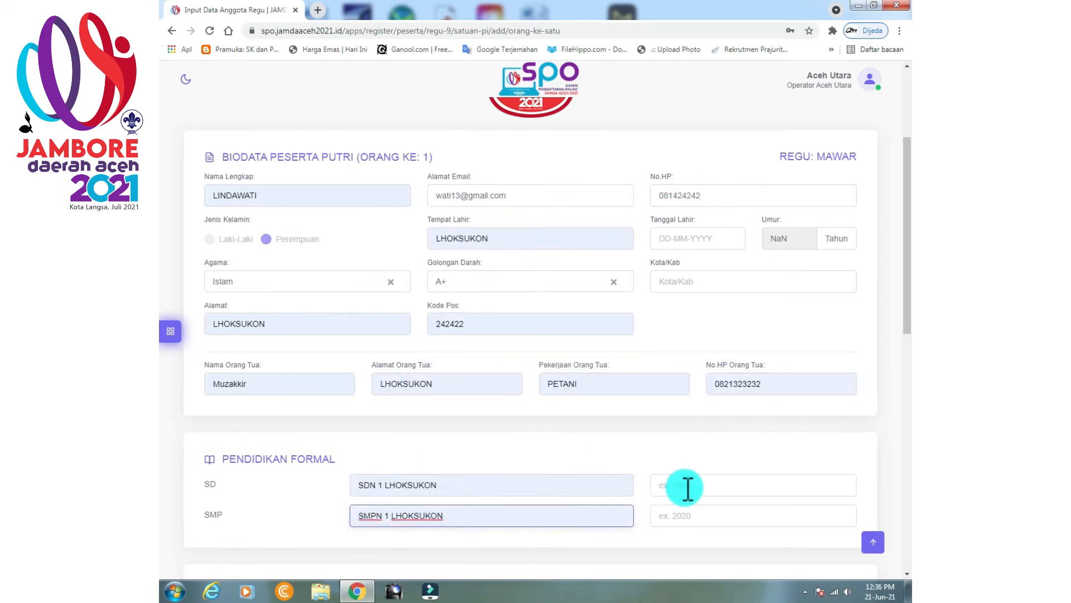
pyautogui.click(699, 236)
pyautogui.click(760, 263)
pyautogui.write('2005')
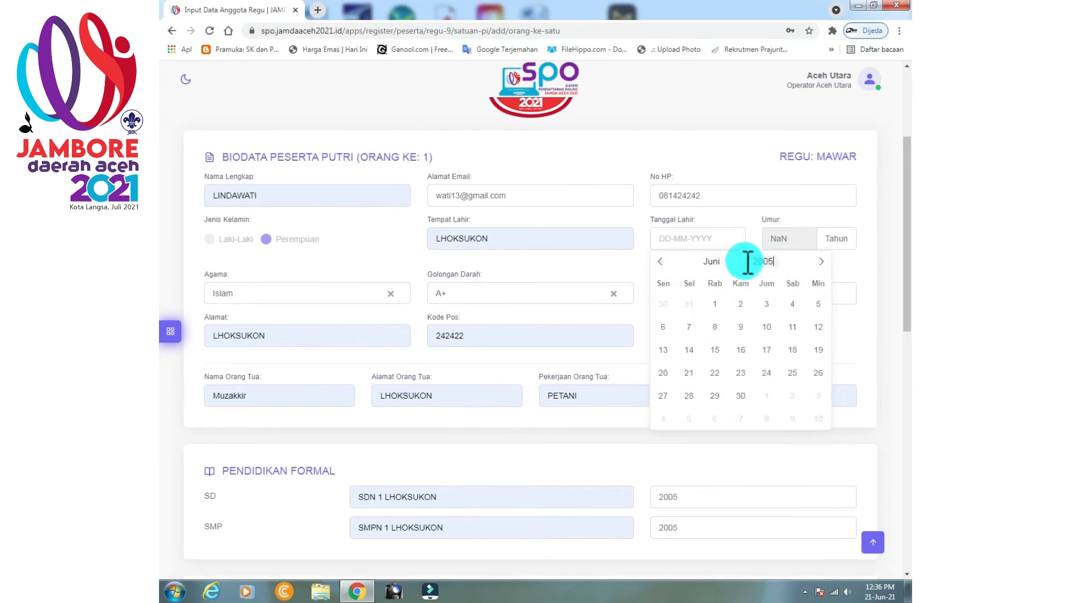
pyautogui.click(741, 303)
pyautogui.click(715, 282)
pyautogui.click(717, 308)
# Record GLADIAN PIMPINAN REGU training held at SMPN 1 LHOKSUKON.
pyautogui.scroll(-1, 765, 367)
pyautogui.scroll(-4, 765, 366)
pyautogui.click(307, 390)
pyautogui.click(251, 447)
pyautogui.click(530, 390)
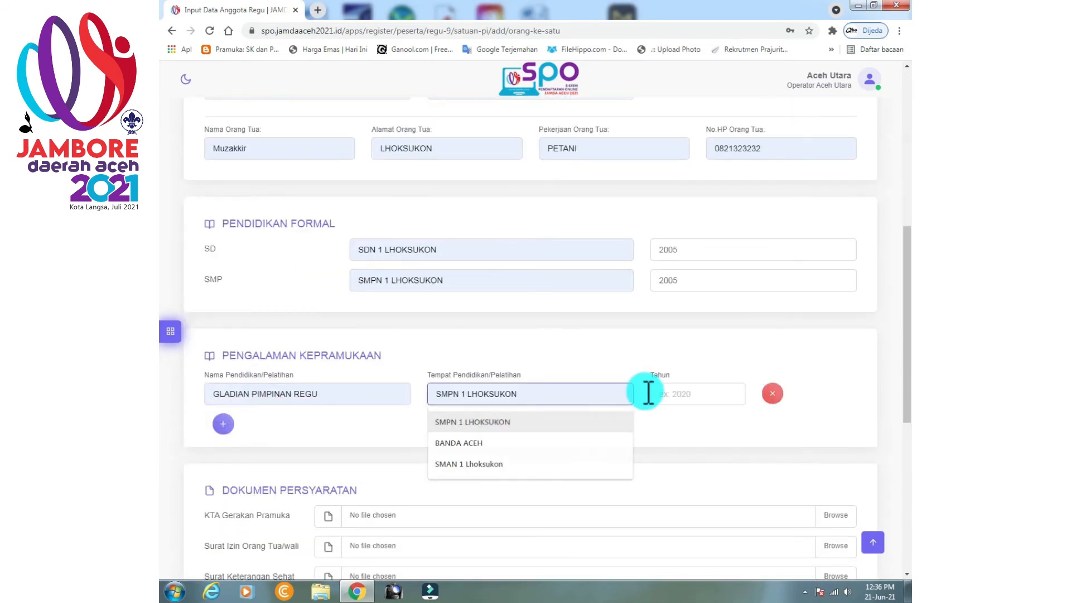
pyautogui.click(697, 390)
# Attach the KTA, SURAT IZIN ORANG TUA, health certificate and BPJS.PDF documents.
pyautogui.scroll(-3, 801, 419)
pyautogui.click(285, 130)
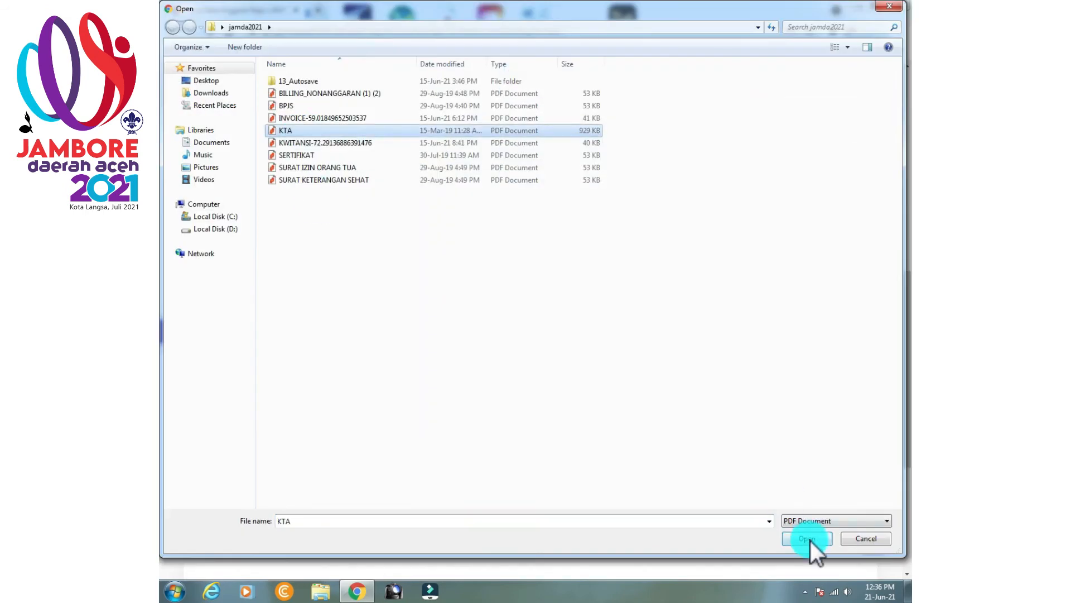
pyautogui.click(810, 541)
pyautogui.click(836, 428)
pyautogui.click(317, 168)
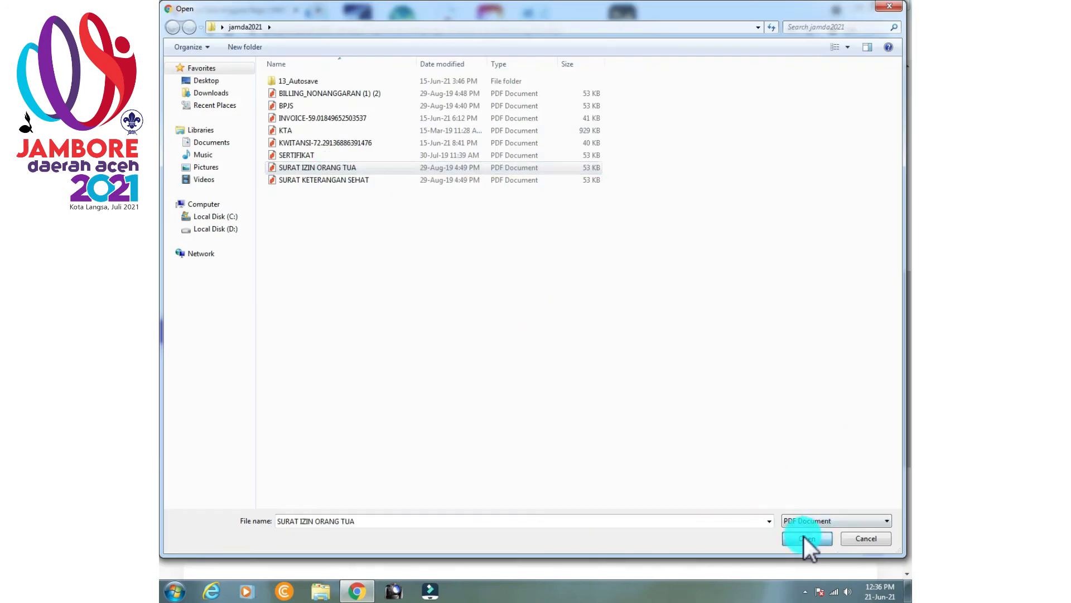
pyautogui.click(803, 537)
pyautogui.click(845, 463)
pyautogui.click(324, 180)
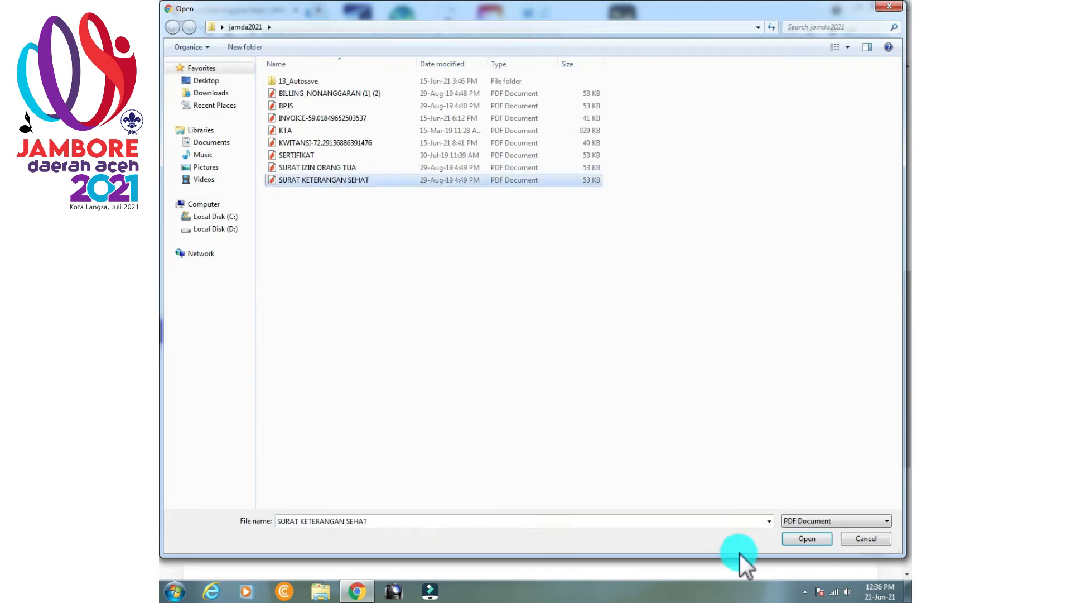
pyautogui.click(803, 539)
pyautogui.click(834, 491)
pyautogui.click(290, 108)
pyautogui.click(805, 539)
# Attach Foto 6 as the member's photo and save the biodata.
pyautogui.scroll(-3, 614, 416)
pyautogui.click(534, 357)
pyautogui.click(677, 96)
pyautogui.click(803, 540)
pyautogui.scroll(-2, 614, 446)
pyautogui.click(432, 510)
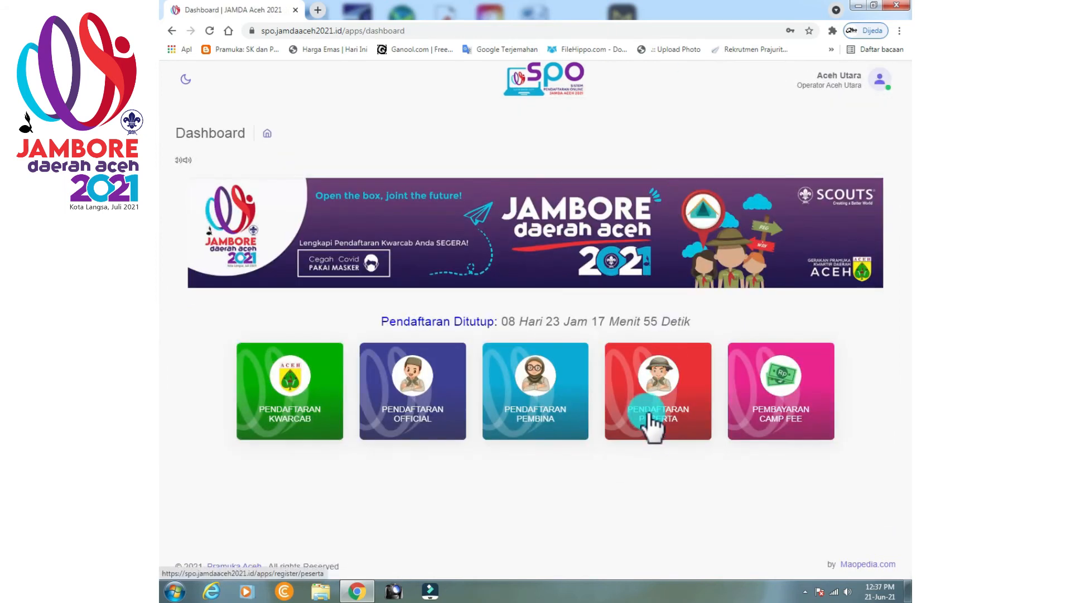
# Open a second-member form on the Mawar patrol and pick her full name from suggestions.
pyautogui.click(650, 426)
pyautogui.click(718, 357)
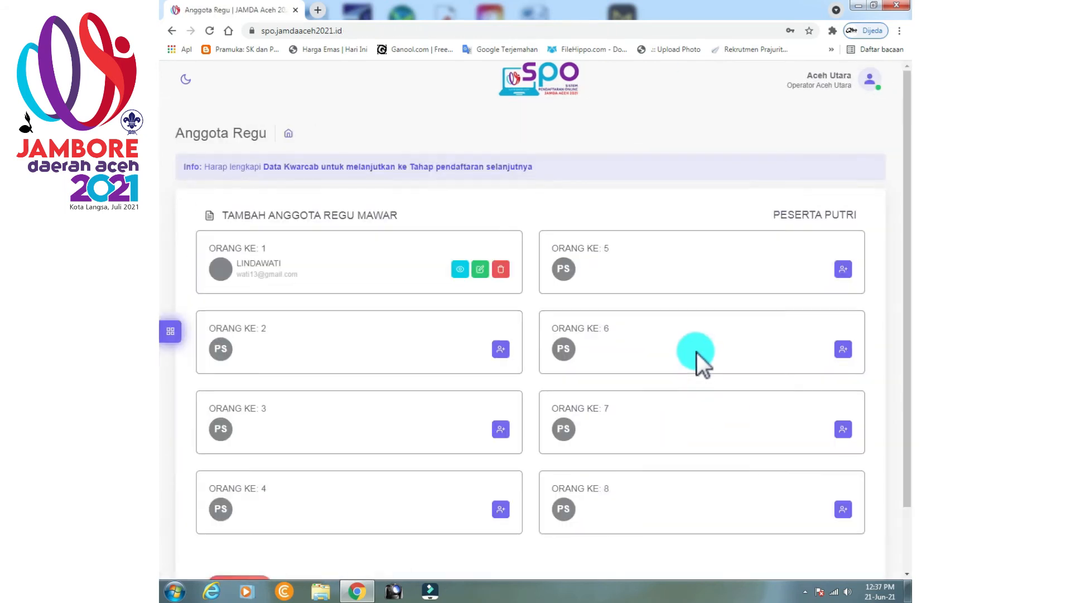
pyautogui.click(498, 351)
pyautogui.click(355, 372)
pyautogui.write('H')
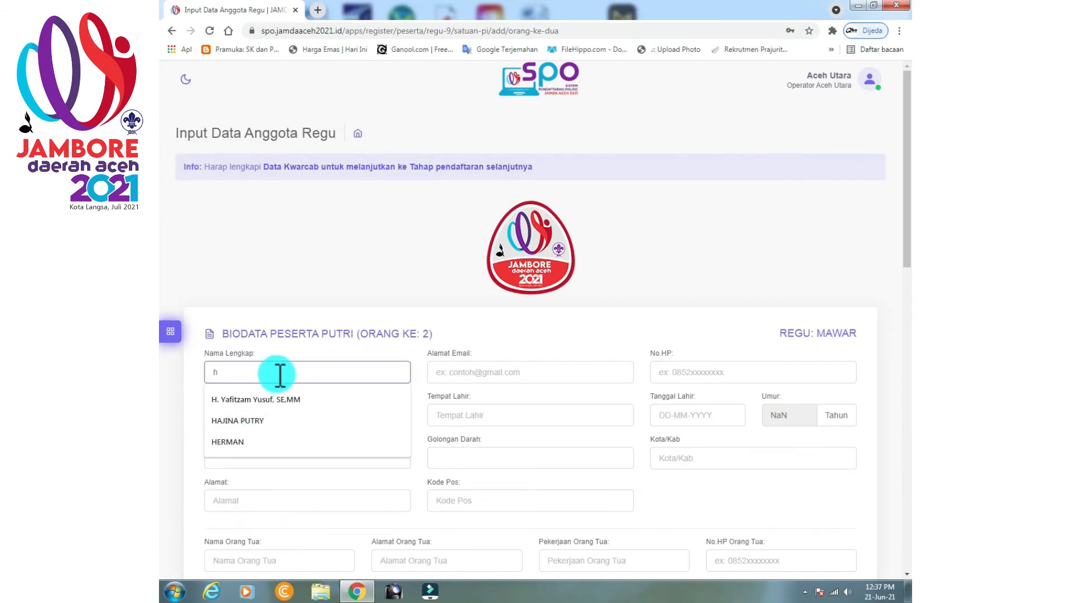
pyautogui.click(240, 420)
# Fill home address LHOKSUKON, the parent's name from suggestions, and the member's e-mail.
pyautogui.click(275, 498)
pyautogui.click(270, 389)
pyautogui.scroll(-3, 273, 429)
pyautogui.click(273, 384)
pyautogui.click(267, 411)
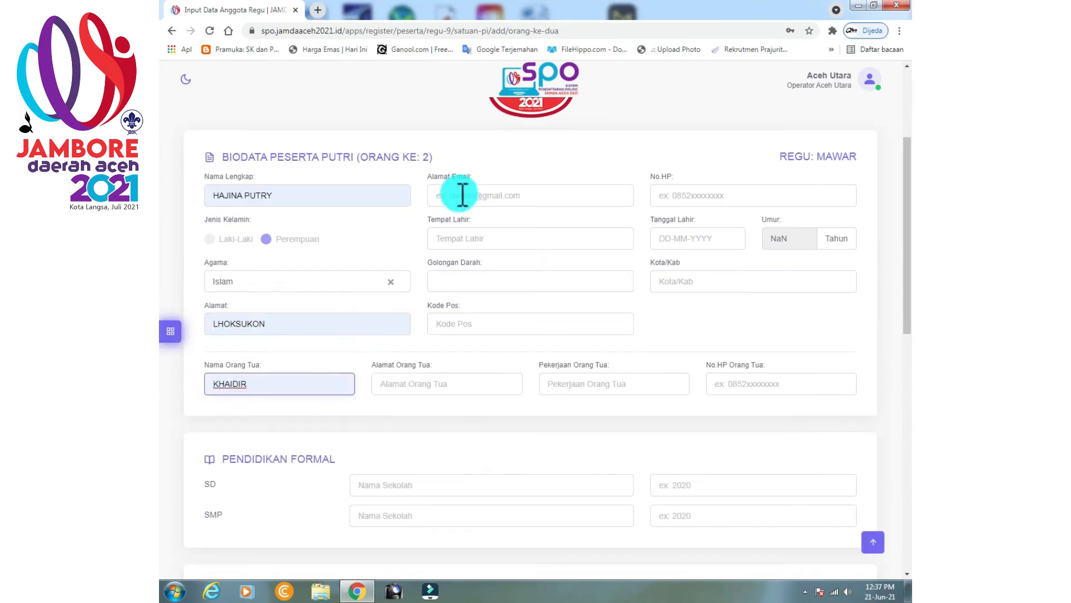
pyautogui.click(462, 195)
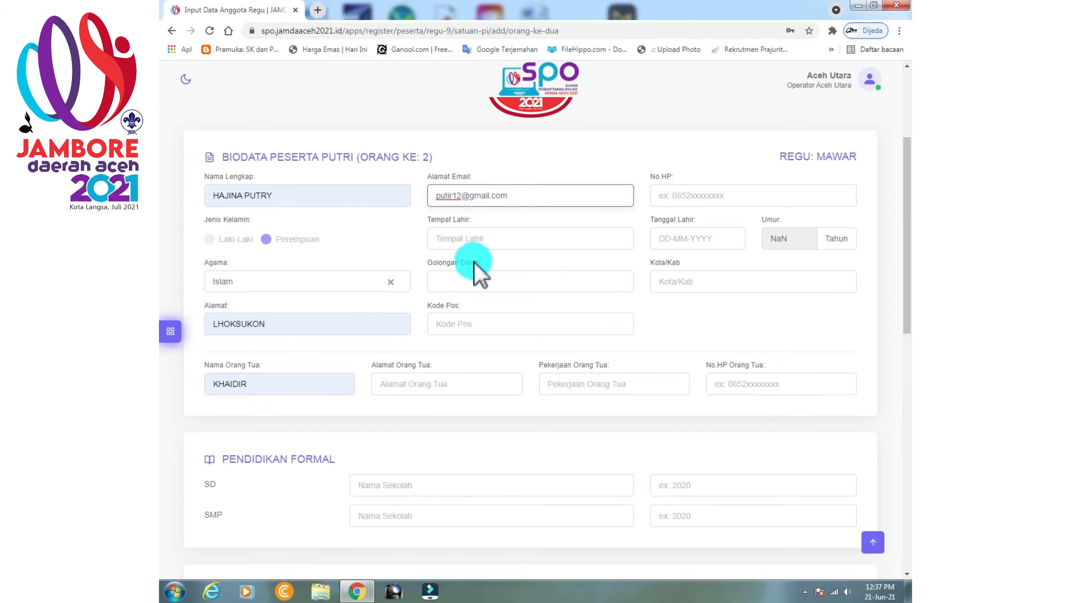
# Set place of birth LHOKSUKON, blood type AB+, and the postcode from suggestions.
pyautogui.click(474, 239)
pyautogui.click(474, 267)
pyautogui.click(474, 281)
pyautogui.click(473, 377)
pyautogui.click(469, 330)
pyautogui.click(449, 373)
pyautogui.click(718, 191)
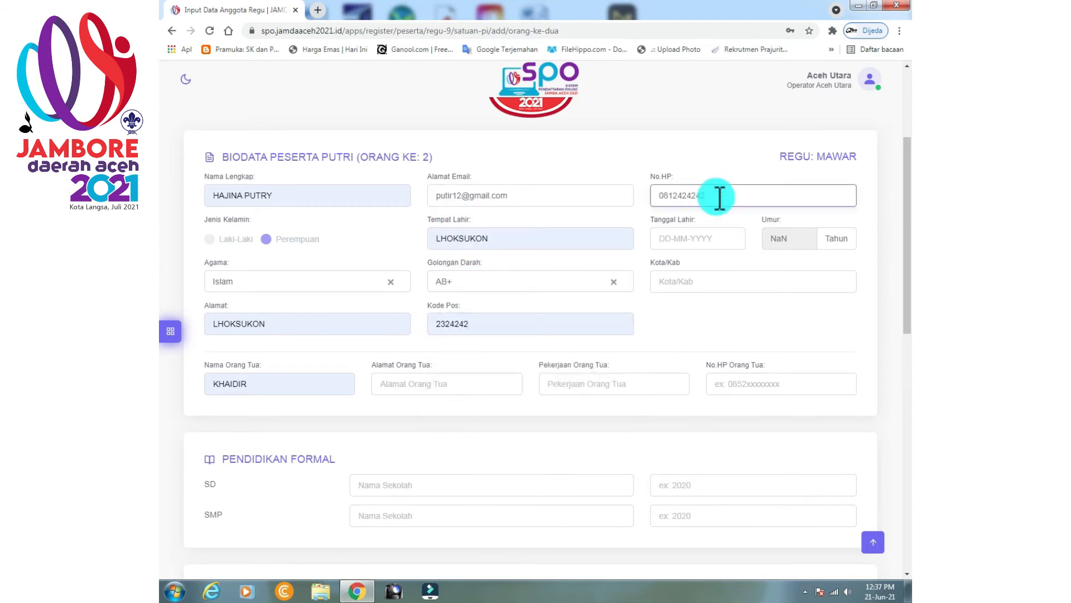
pyautogui.click(712, 238)
pyautogui.moveTo(772, 261); pyautogui.dragTo(739, 252)
pyautogui.write('2005')
pyautogui.click(743, 306)
pyautogui.click(729, 287)
pyautogui.click(720, 310)
# Fill parent's address LHOKSUKON, occupation guru, and the parent's phone number from suggestions.
pyautogui.click(475, 381)
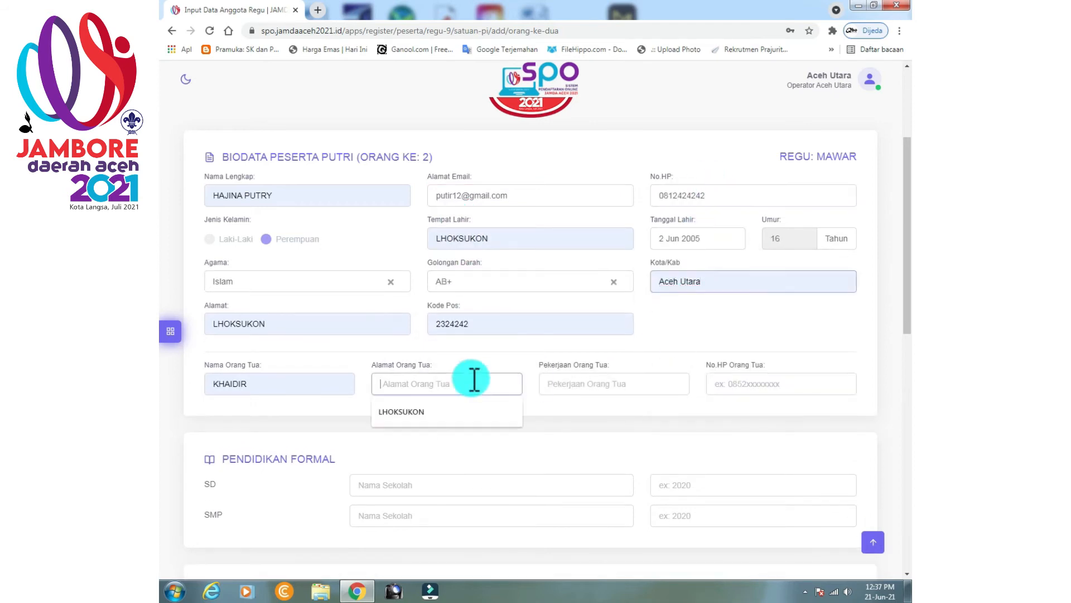
pyautogui.click(401, 411)
pyautogui.click(558, 384)
pyautogui.click(558, 435)
pyautogui.click(719, 384)
# Enter school years 2005 and training GLADIAN PIMPINAN REGU held at SMPN 1 LHOKSUKON.
pyautogui.click(701, 485)
pyautogui.write('2005')
pyautogui.scroll(-2, 696, 452)
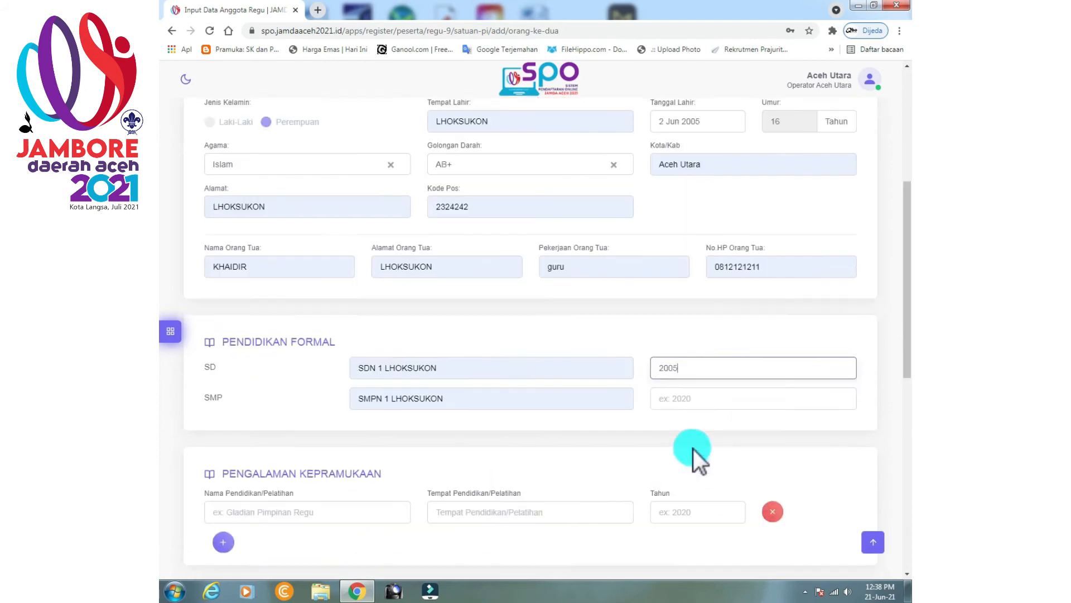
pyautogui.click(696, 397)
pyautogui.write('2005')
pyautogui.scroll(-2, 692, 401)
pyautogui.click(335, 396)
pyautogui.click(313, 421)
# Attach KTA.pdf, the permission letter, the health certificate and BPJS.PDF.
pyautogui.scroll(-3, 704, 394)
pyautogui.click(840, 347)
pyautogui.doubleClick(285, 130)
pyautogui.click(834, 372)
pyautogui.doubleClick(318, 167)
pyautogui.click(846, 400)
pyautogui.doubleClick(323, 180)
pyautogui.click(839, 431)
pyautogui.click(286, 106)
pyautogui.click(807, 539)
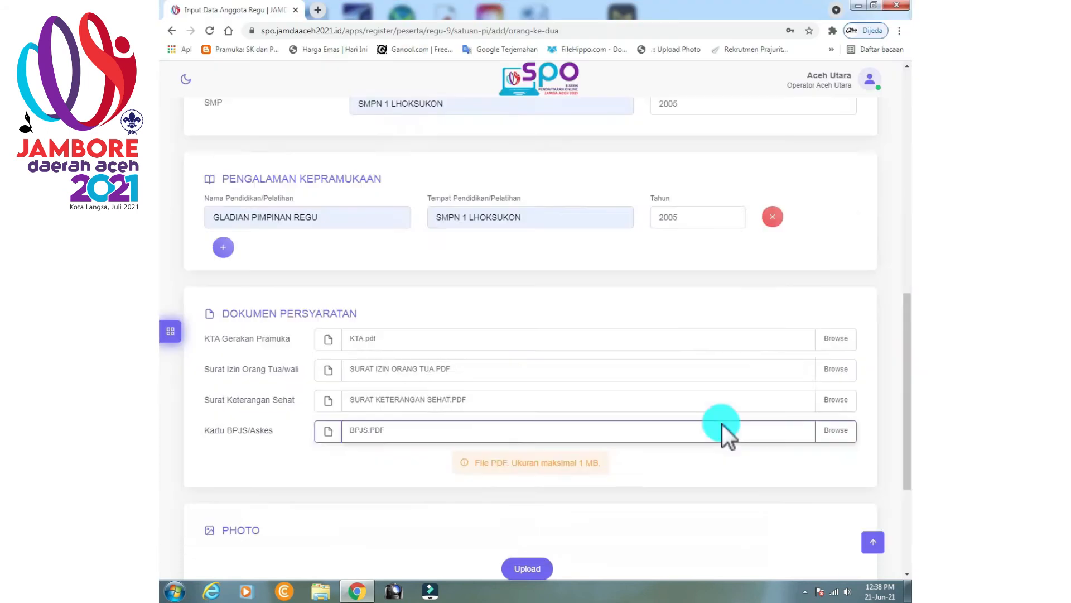
# Upload the member's photo and save the second member's biodata.
pyautogui.scroll(-4, 722, 423)
pyautogui.click(541, 364)
pyautogui.click(364, 95)
pyautogui.click(807, 538)
pyautogui.scroll(-2, 742, 441)
pyautogui.click(490, 506)
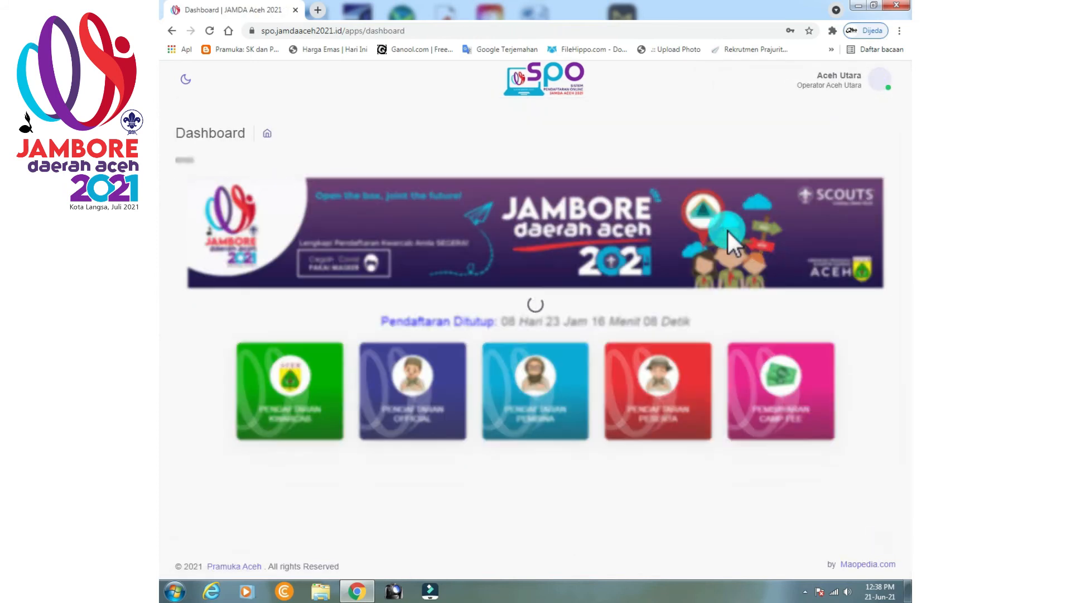
# Open a third-member form on the Mawar patrol and start her full name.
pyautogui.click(735, 366)
pyautogui.click(720, 357)
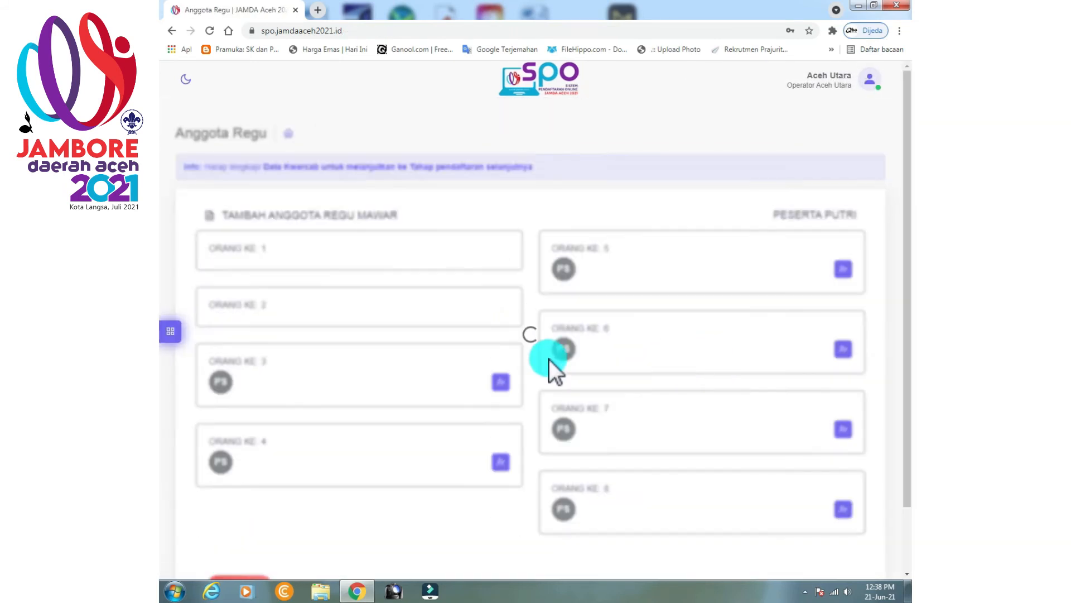
pyautogui.click(500, 426)
pyautogui.click(383, 371)
pyautogui.write('h')
# Set religion Islam, address LHOKSUKON, and enter the member's e-mail.
pyautogui.click(260, 456)
pyautogui.click(251, 502)
pyautogui.click(244, 500)
pyautogui.click(251, 390)
pyautogui.scroll(-3, 297, 452)
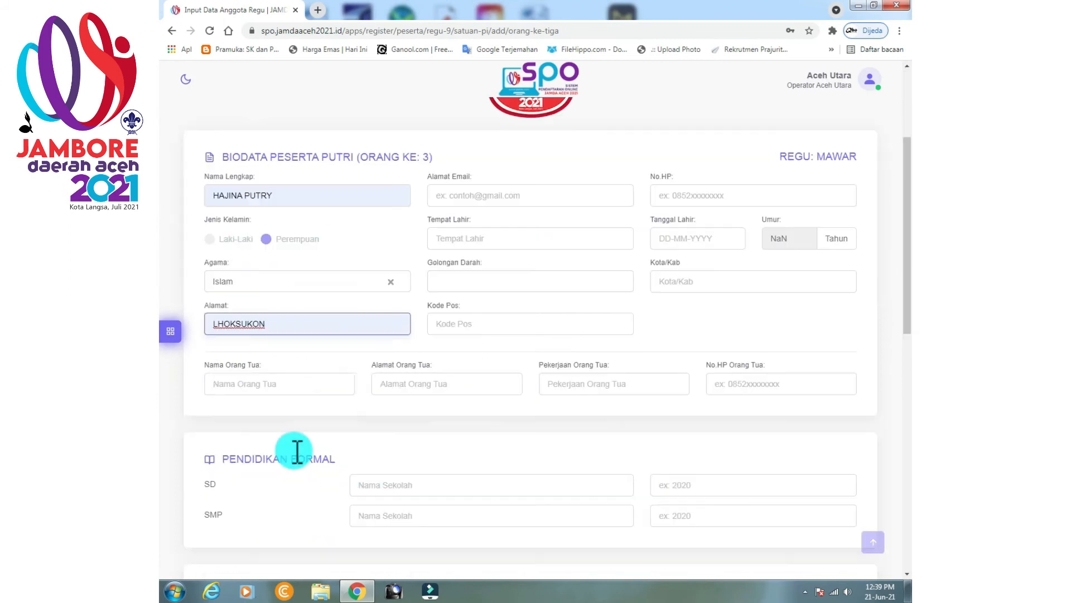
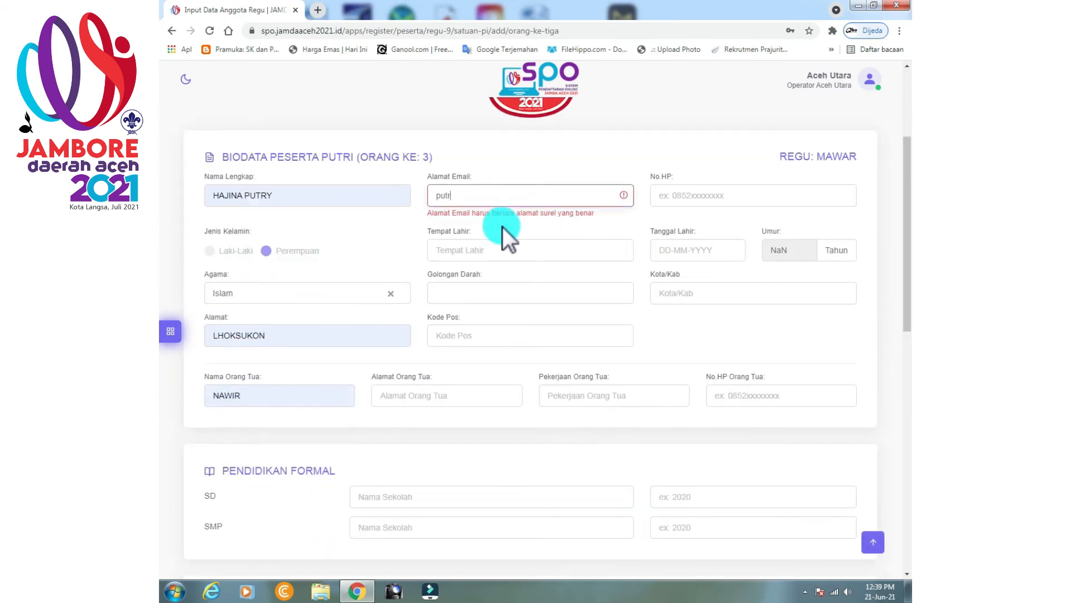
pyautogui.click(596, 244)
pyautogui.click(482, 277)
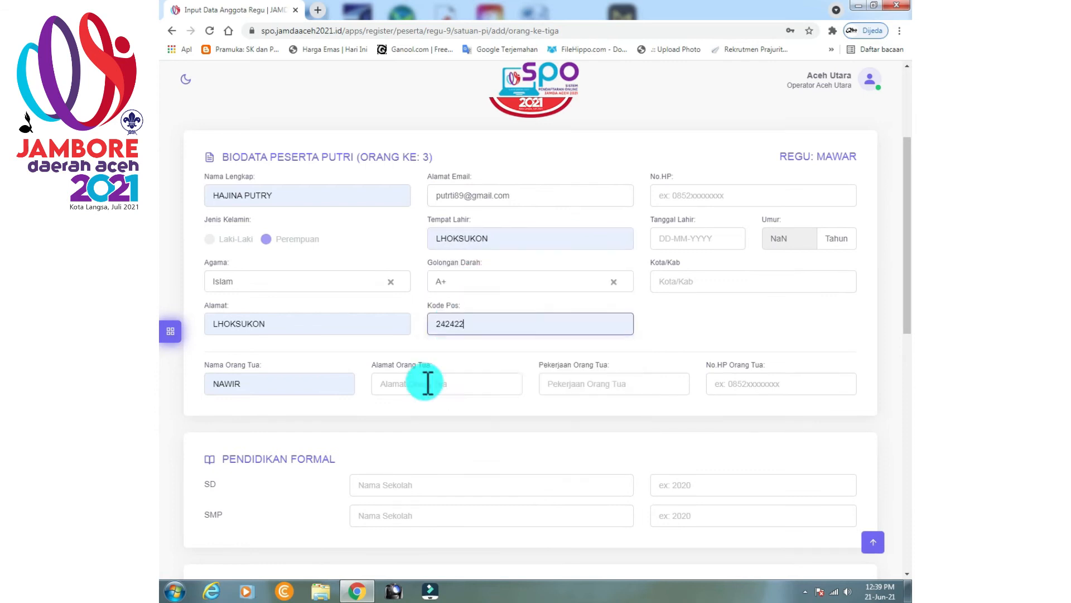
pyautogui.click(691, 238)
pyautogui.moveTo(772, 263); pyautogui.dragTo(742, 268)
pyautogui.write('2005')
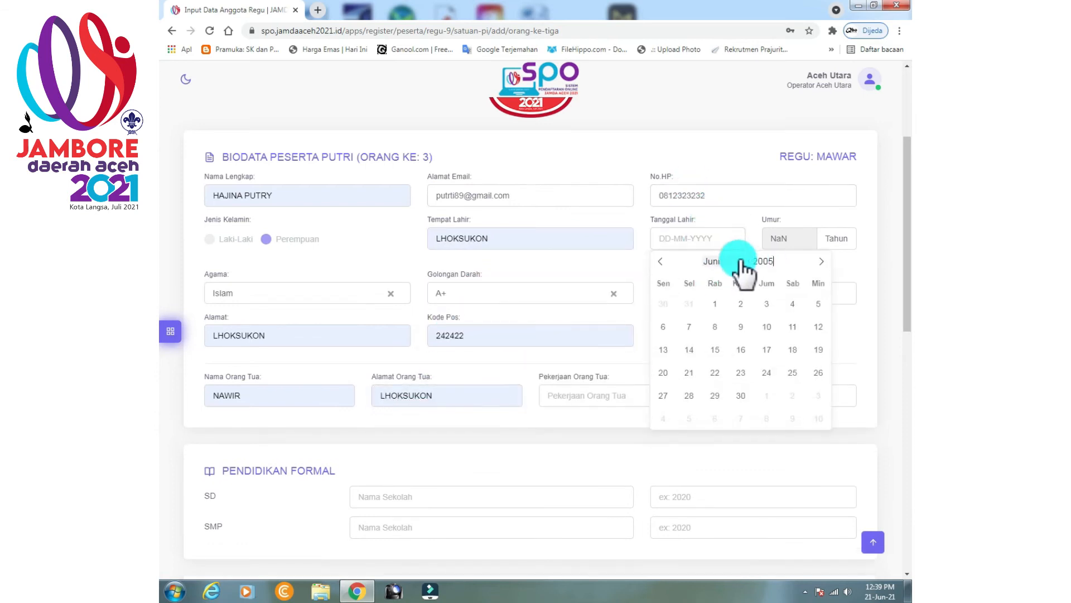
pyautogui.click(741, 303)
# Fill city Aceh Utara, parent's occupation guru, and the parent's phone number.
pyautogui.click(690, 282)
pyautogui.click(691, 308)
pyautogui.click(619, 383)
pyautogui.click(614, 433)
pyautogui.click(781, 387)
pyautogui.click(510, 487)
# Enter schools SDN 1 and SMPN 1 LHOKSUKON, years 2005, and training GLADIAN PIMPINAN REGU.
pyautogui.click(424, 513)
pyautogui.click(469, 517)
pyautogui.click(429, 543)
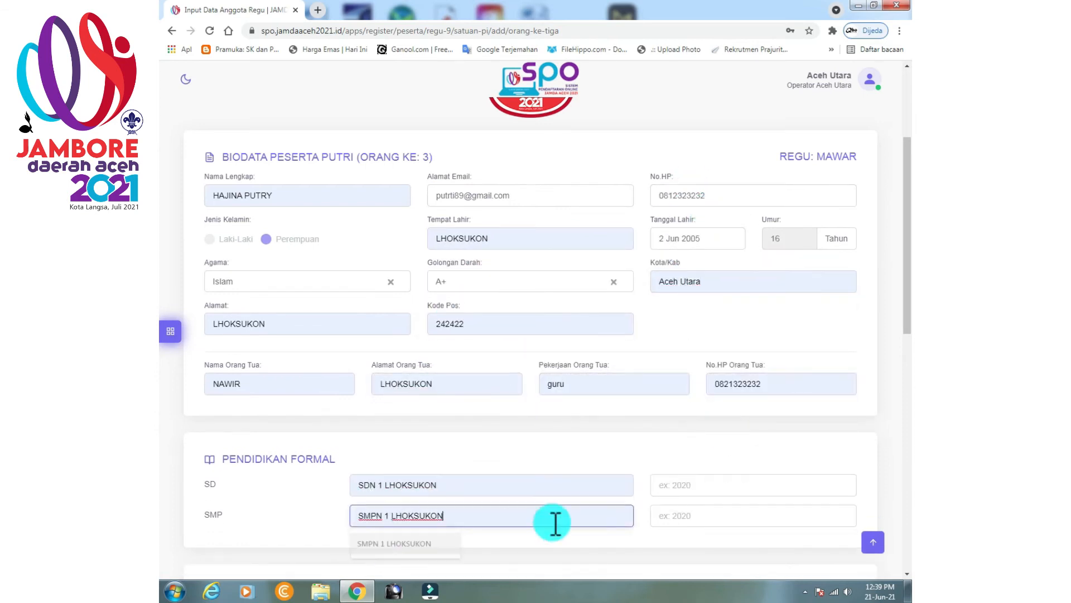
pyautogui.write('2005')
pyautogui.scroll(-3, 669, 513)
pyautogui.click(319, 453)
pyautogui.click(320, 500)
pyautogui.click(672, 455)
pyautogui.write('2005')
pyautogui.scroll(-3, 906, 424)
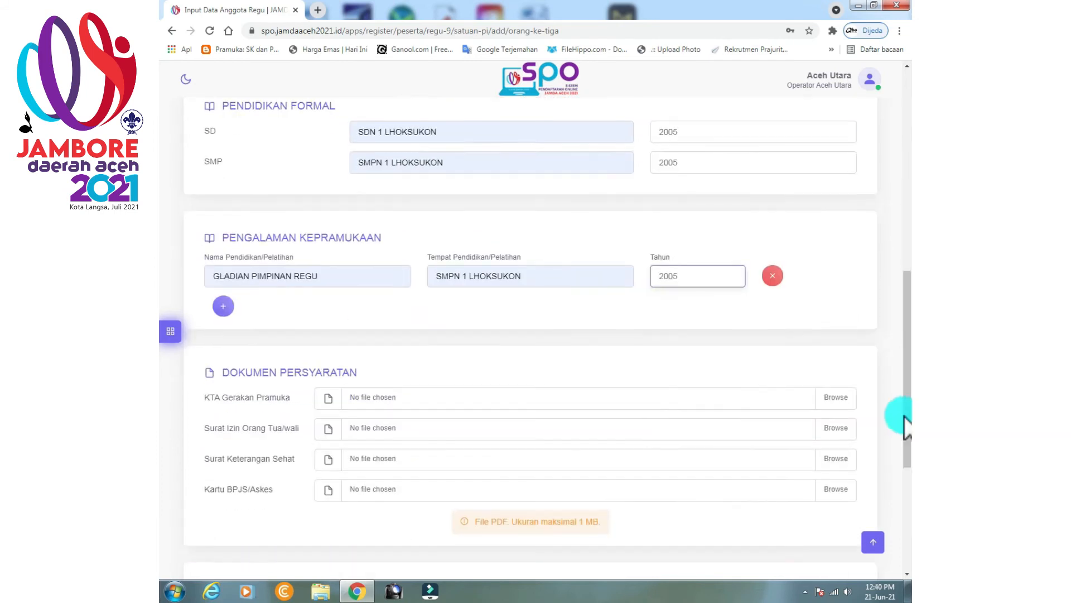
# Attach the KTA, parental permission letter and health certificate PDFs.
pyautogui.click(844, 402)
pyautogui.click(301, 133)
pyautogui.click(803, 539)
pyautogui.click(837, 429)
pyautogui.click(312, 168)
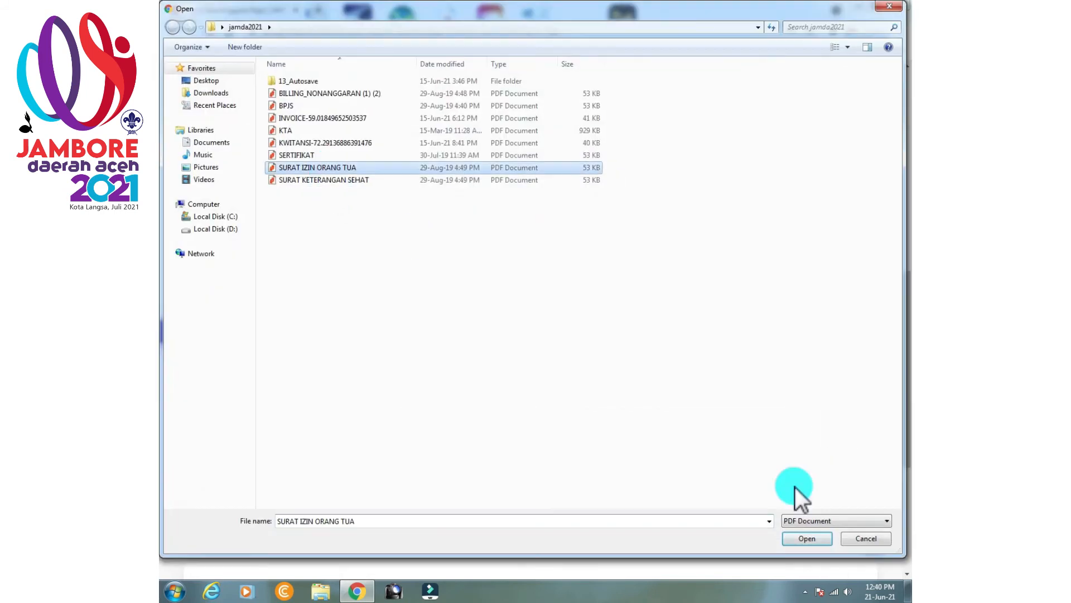
pyautogui.click(804, 539)
pyautogui.click(837, 459)
pyautogui.click(324, 180)
pyautogui.click(804, 539)
# Attach the BPJS card and member photo, then save the third member's biodata.
pyautogui.click(837, 490)
pyautogui.click(286, 105)
pyautogui.click(804, 539)
pyautogui.click(526, 506)
pyautogui.click(359, 96)
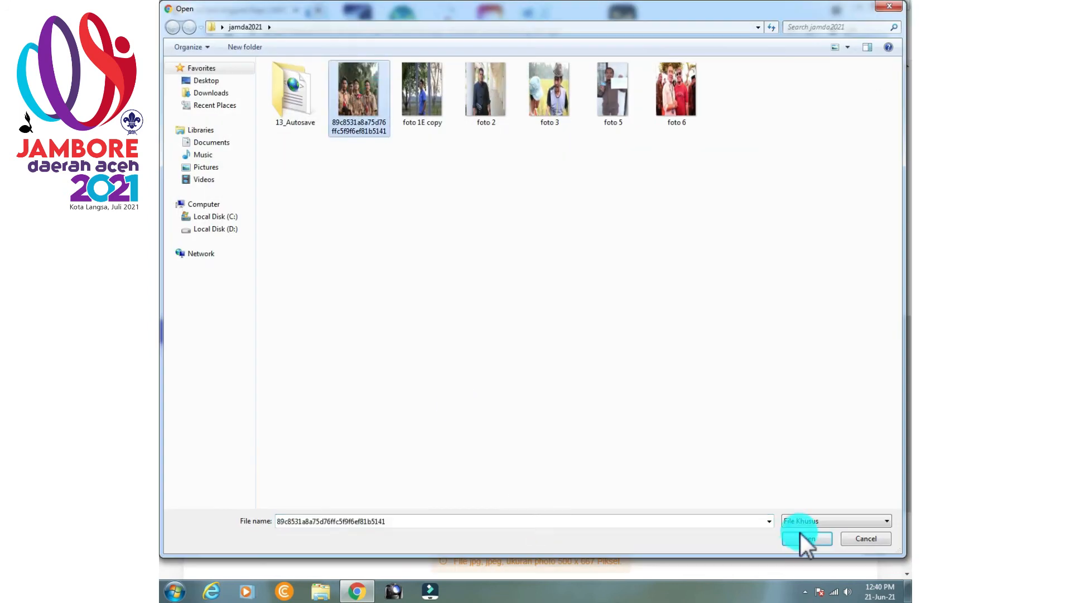
pyautogui.click(803, 539)
pyautogui.scroll(-4, 487, 475)
pyautogui.click(469, 507)
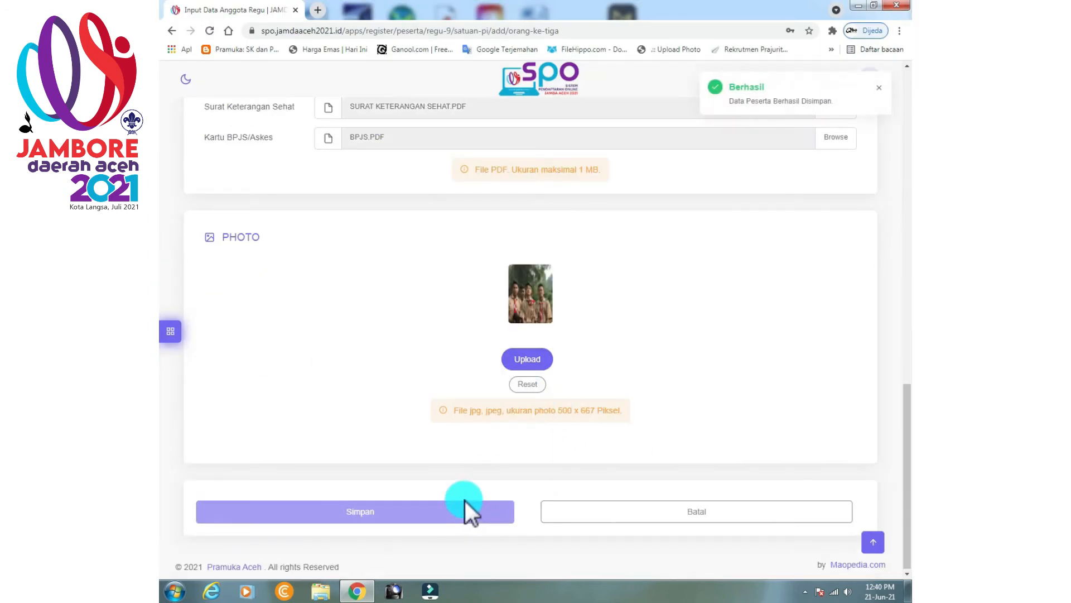
# Open the Mawar patrol's member page under Regu Putri and start the form for member 4.
pyautogui.click(670, 424)
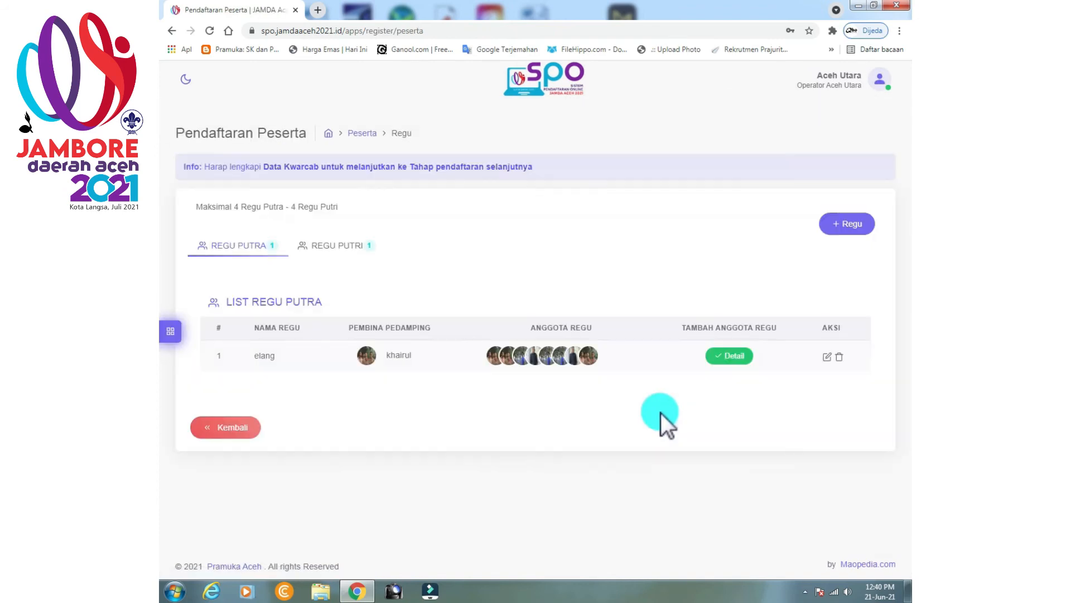
pyautogui.click(356, 250)
pyautogui.click(714, 356)
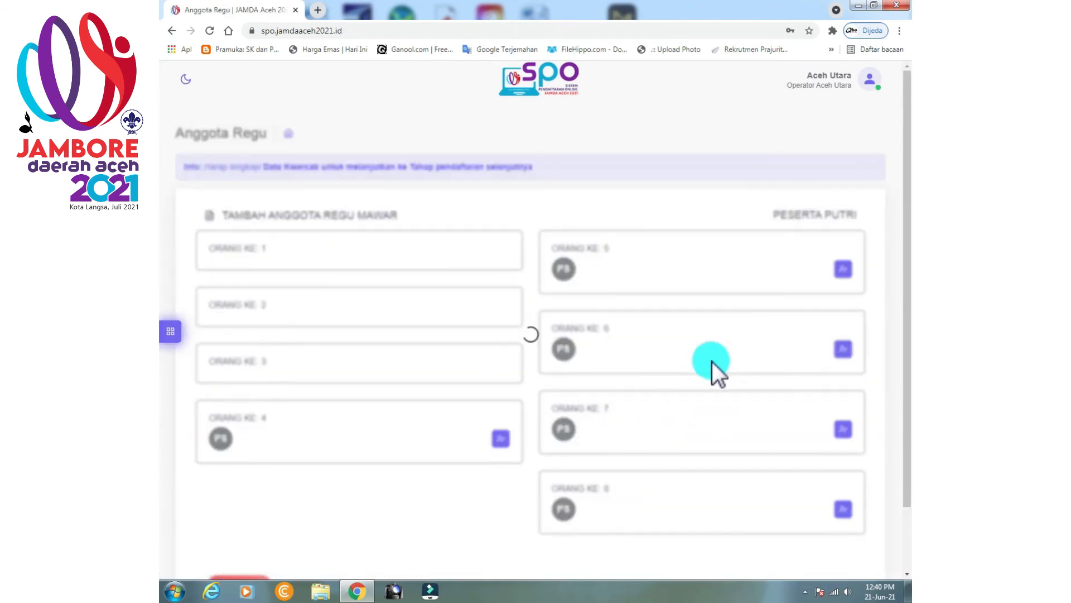
pyautogui.scroll(-2, 555, 455)
pyautogui.click(501, 440)
# Fill in the member's name, religion Islam, address LHOKSUKON, parent's name and e-mail address.
pyautogui.click(287, 370)
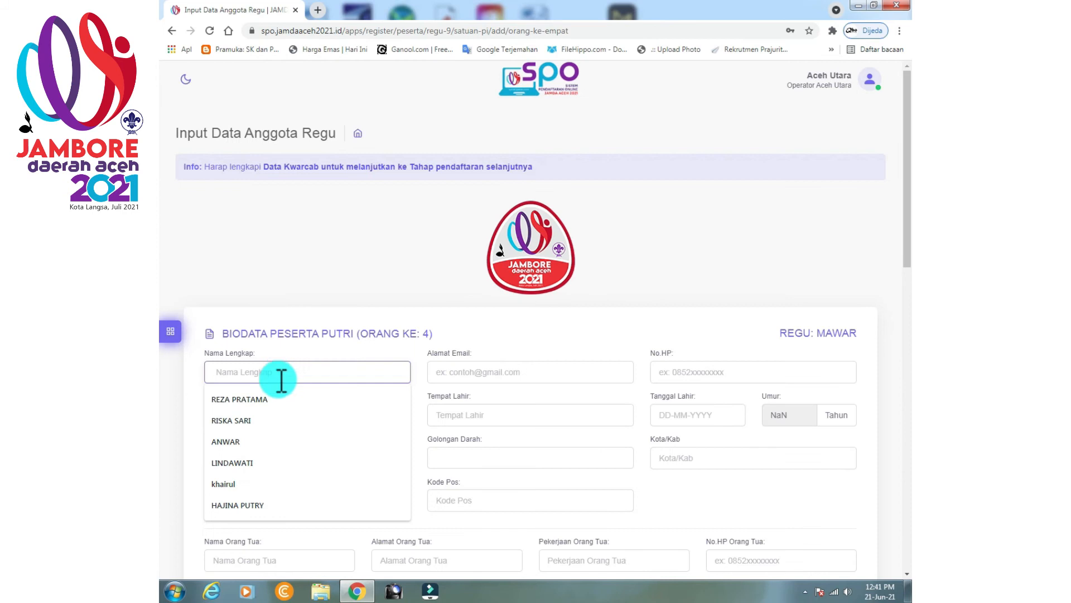
pyautogui.click(251, 419)
pyautogui.click(240, 458)
pyautogui.click(239, 487)
pyautogui.click(246, 500)
pyautogui.click(248, 389)
pyautogui.scroll(-2, 251, 419)
pyautogui.click(249, 443)
pyautogui.click(244, 492)
pyautogui.click(507, 257)
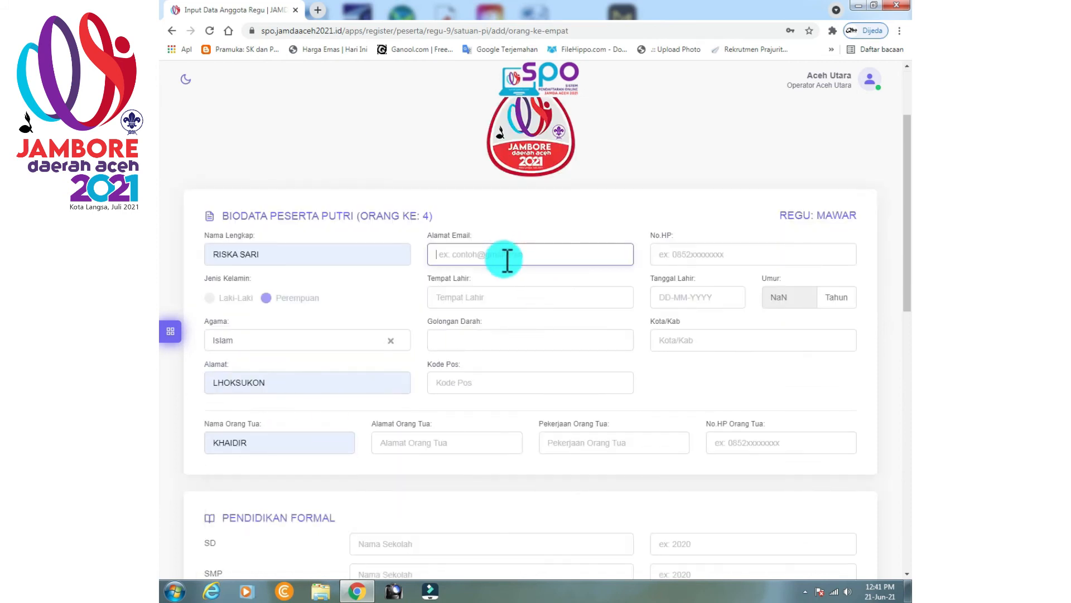
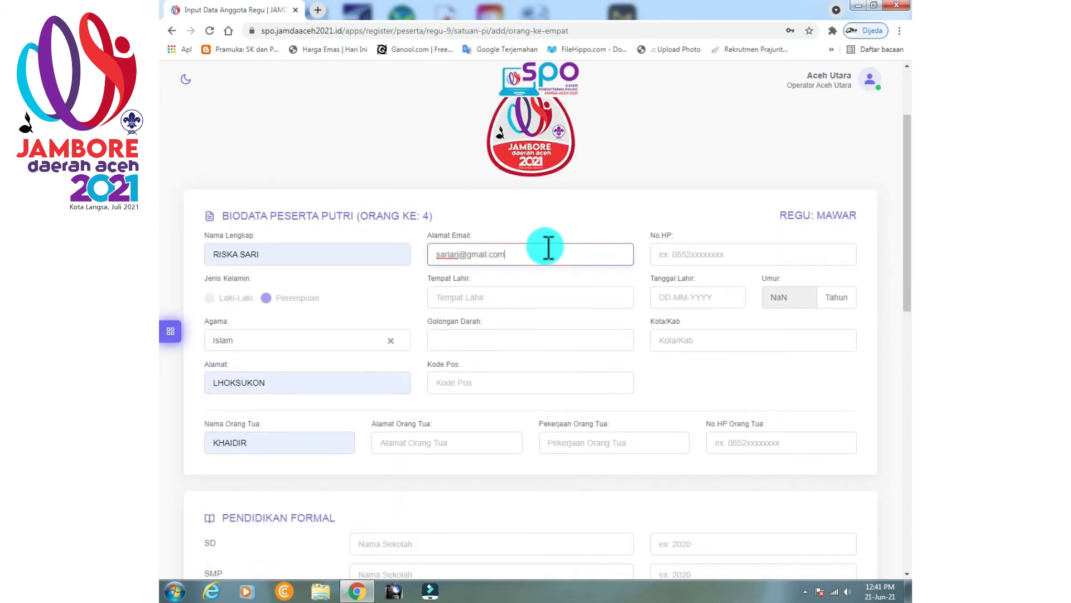
# Set place of birth LHOKSUKON, blood type A+, postal code 242422 and parent's address LHOKSUKON.
pyautogui.click(513, 293)
pyautogui.click(487, 326)
pyautogui.click(481, 339)
pyautogui.click(451, 444)
pyautogui.click(453, 471)
pyautogui.click(715, 252)
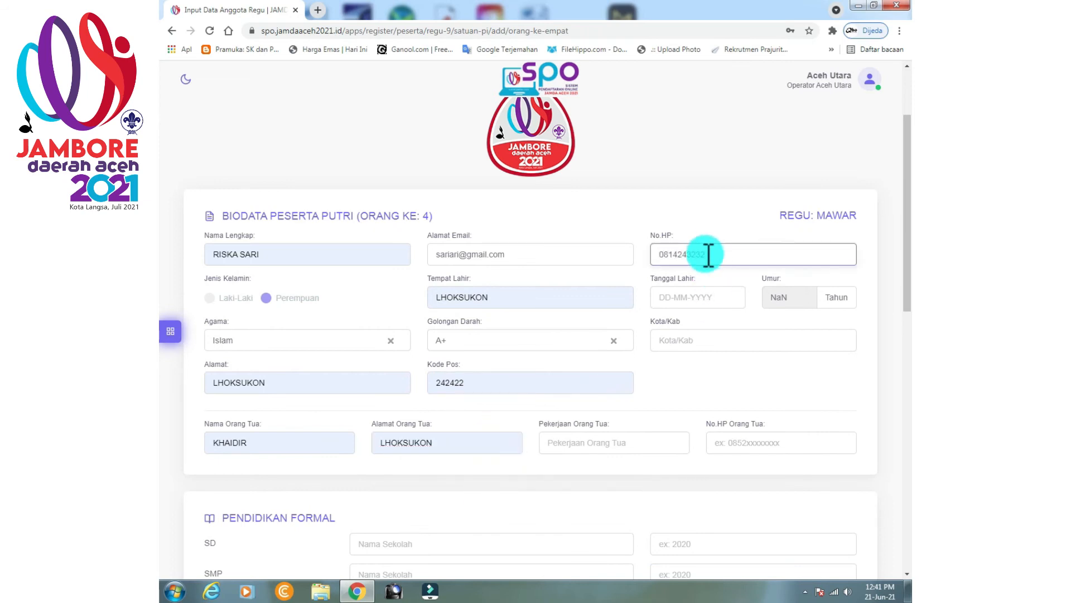
pyautogui.click(725, 297)
pyautogui.write('2005')
pyautogui.click(766, 362)
pyautogui.click(692, 341)
pyautogui.click(680, 367)
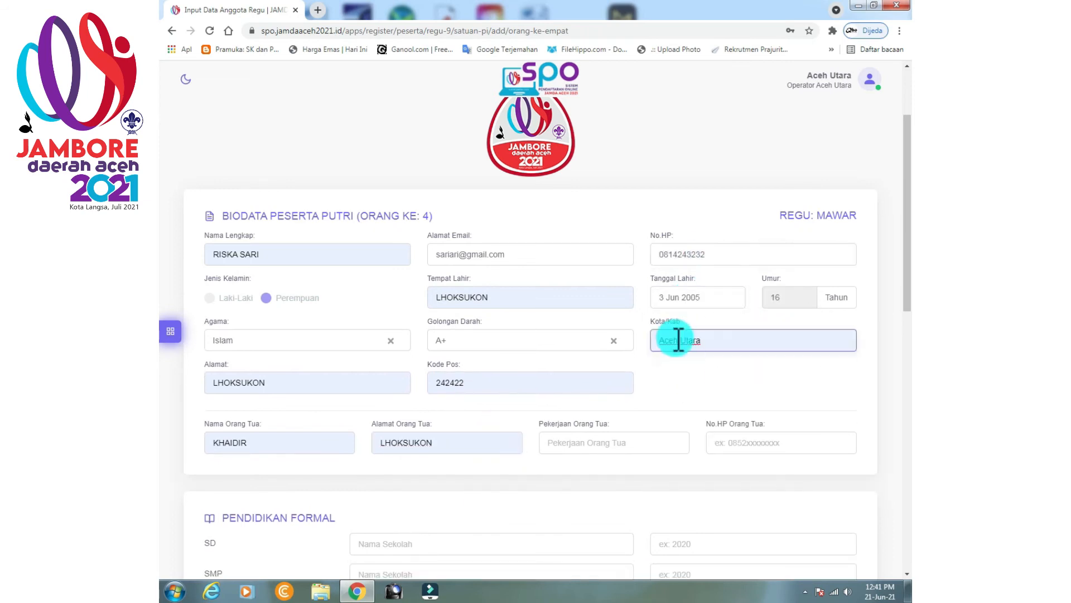
pyautogui.click(597, 448)
pyautogui.click(560, 493)
pyautogui.click(775, 438)
# Enter schools SDN 1 and SMPN 1 LHOKSUKON, and training GLADIAN PIMPINAN REGU at SMPN 1 LHOKSUKON, 2005.
pyautogui.click(740, 396)
pyautogui.scroll(-3, 691, 380)
pyautogui.click(438, 370)
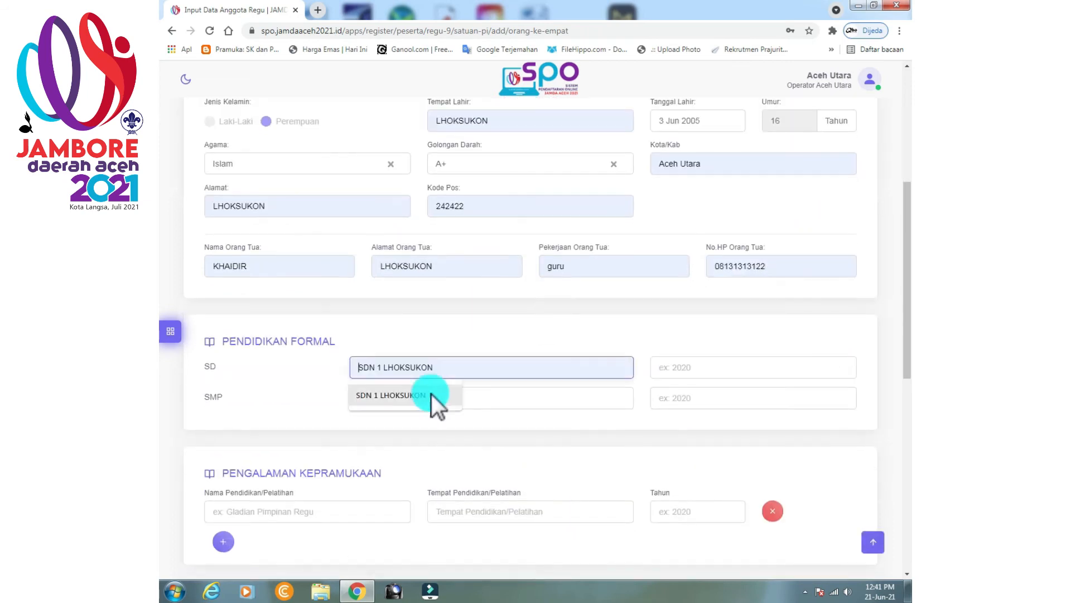
pyautogui.click(433, 394)
pyautogui.click(433, 398)
pyautogui.scroll(-2, 535, 441)
pyautogui.click(279, 392)
pyautogui.click(262, 419)
pyautogui.click(507, 397)
pyautogui.click(674, 390)
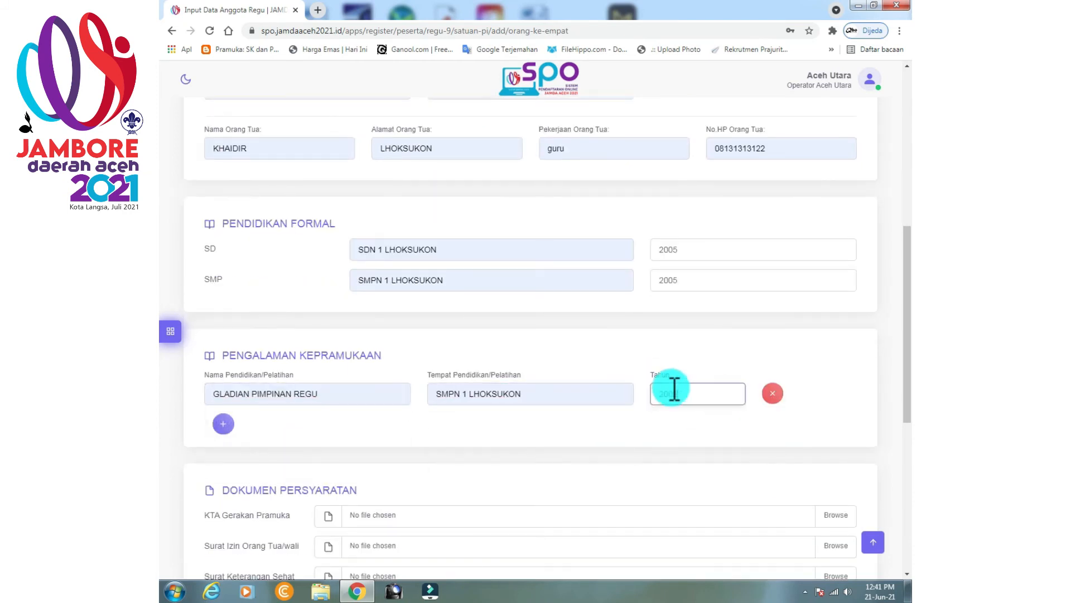
pyautogui.write('2005')
# Attach the KTA, parent permission letter, health certificate and BPJS card PDF files.
pyautogui.scroll(-3, 674, 391)
pyautogui.click(832, 341)
pyautogui.doubleClick(285, 131)
pyautogui.click(833, 369)
pyautogui.click(318, 167)
pyautogui.click(807, 538)
pyautogui.click(828, 402)
pyautogui.click(321, 181)
pyautogui.click(805, 539)
pyautogui.click(832, 430)
pyautogui.click(290, 106)
pyautogui.click(806, 538)
# Attach foto 2 as the member photo, save the biodata, and return to the registration list.
pyautogui.scroll(-3, 605, 424)
pyautogui.click(525, 389)
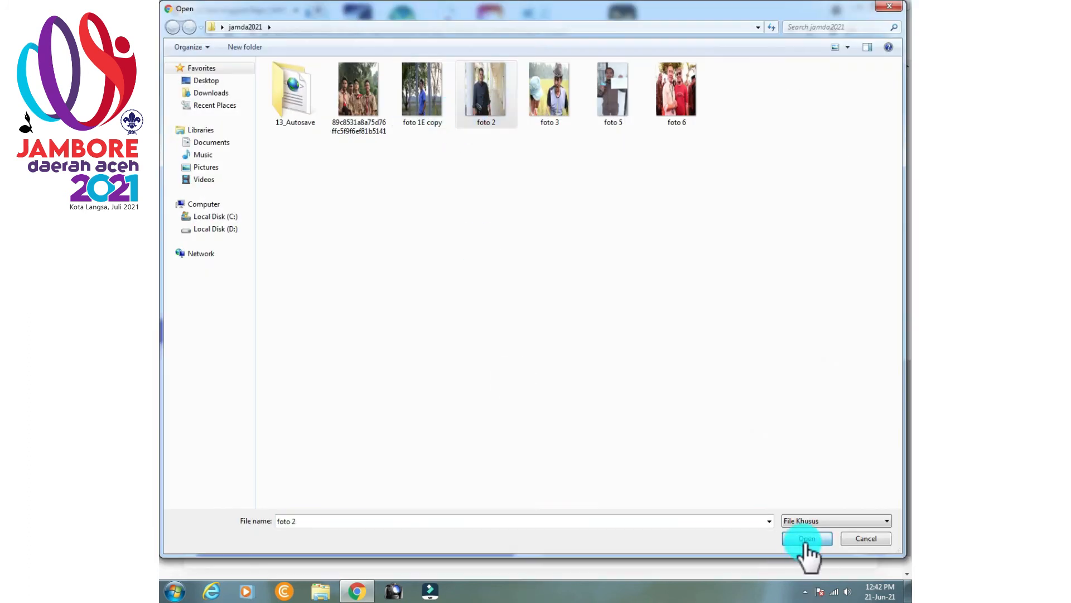
pyautogui.click(807, 539)
pyautogui.click(410, 509)
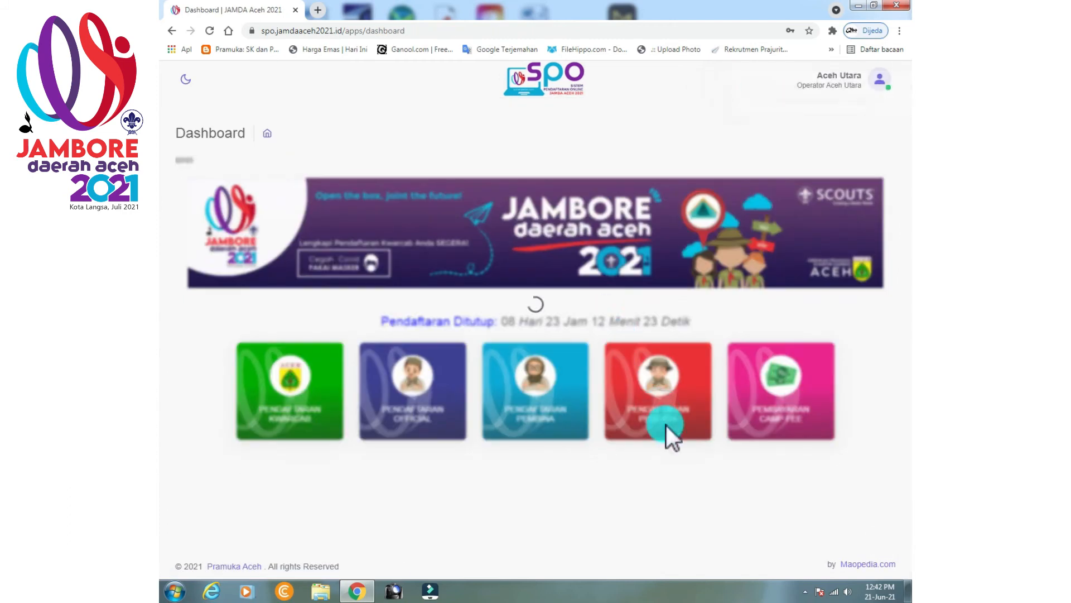
pyautogui.click(666, 424)
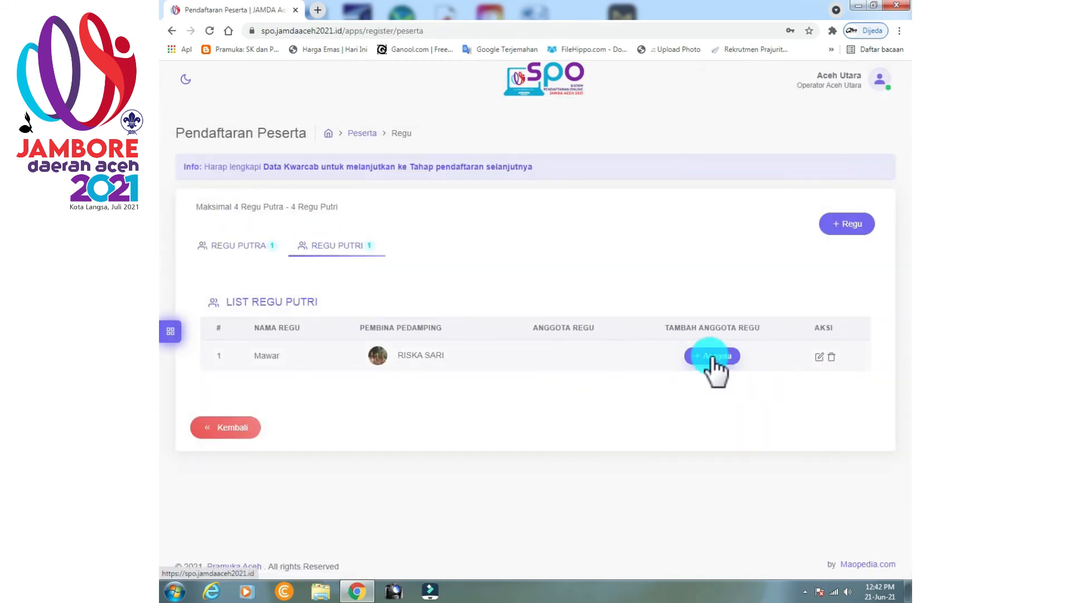
# Start member 5 on Mawar and enter her name, religion Islam, address LHOKSUKON, parent's name and e-mail address.
pyautogui.click(712, 357)
pyautogui.click(841, 333)
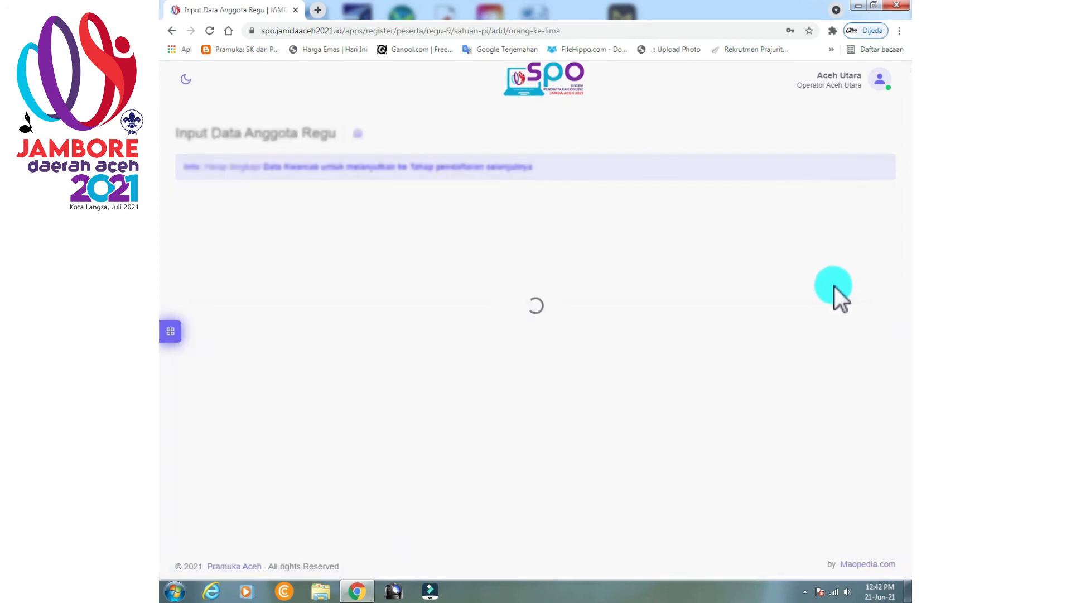
pyautogui.click(384, 368)
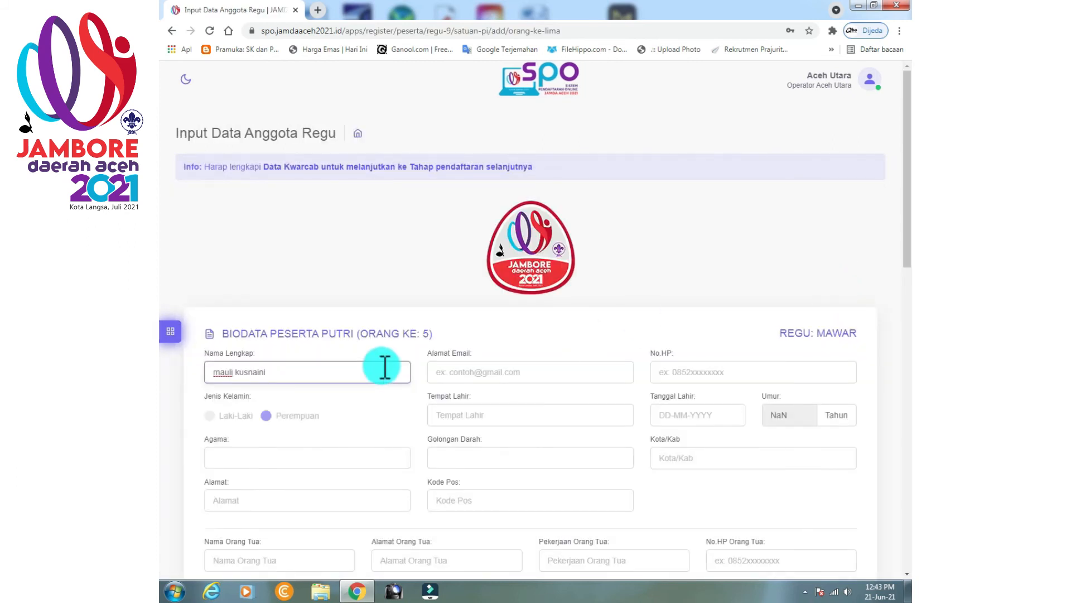
pyautogui.click(246, 497)
pyautogui.click(279, 473)
pyautogui.scroll(-2, 282, 473)
pyautogui.click(268, 442)
pyautogui.click(268, 466)
pyautogui.click(465, 258)
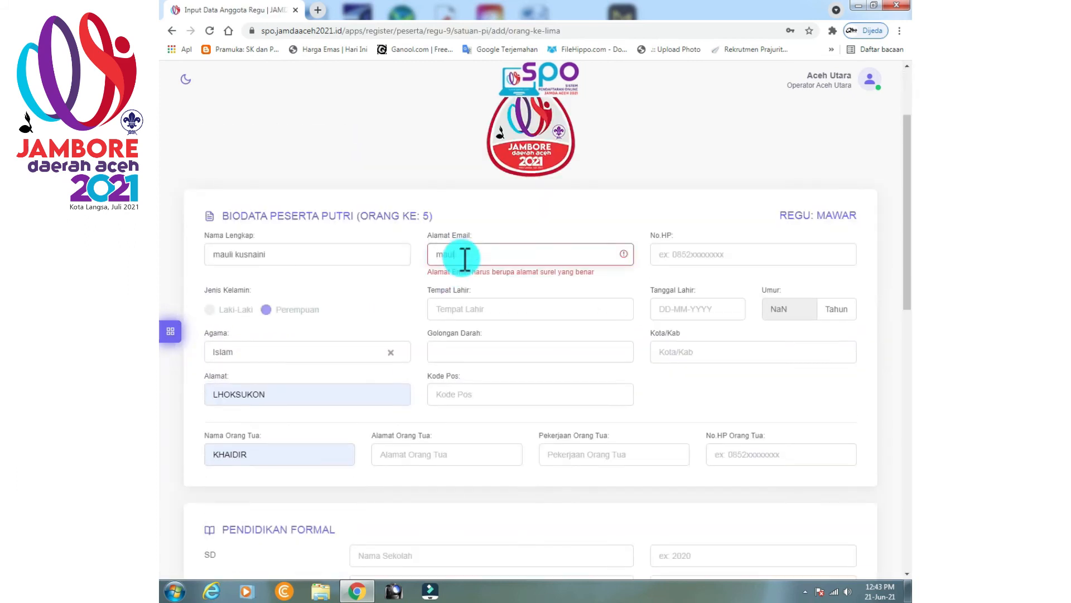
# Set place of birth LHOKSUKON, blood type A+, postal code 242422 and parent's address LHOKSUKON.
pyautogui.click(482, 297)
pyautogui.click(469, 324)
pyautogui.click(463, 341)
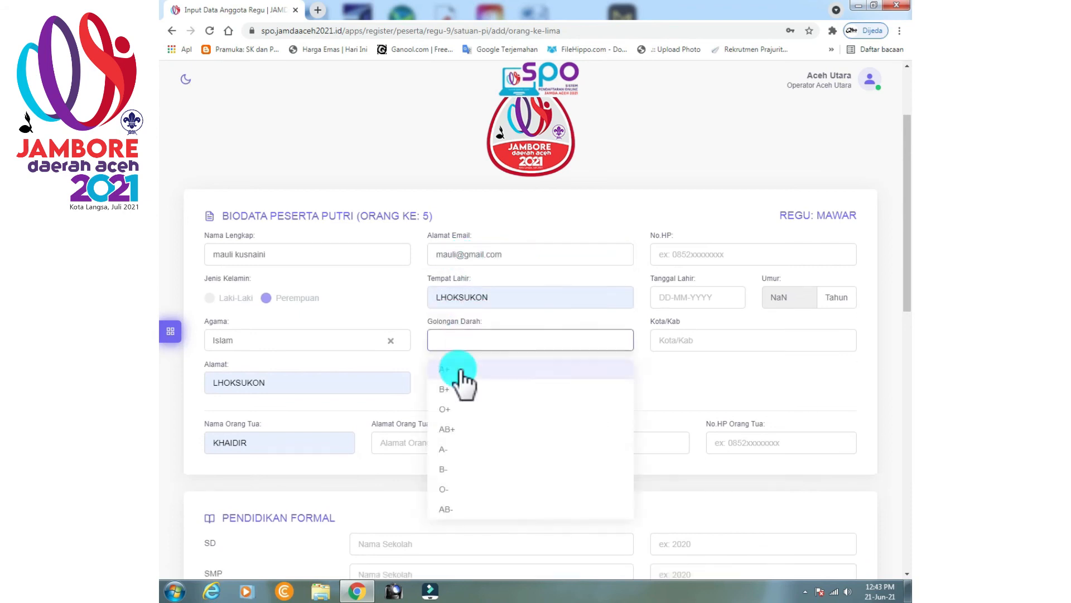
pyautogui.click(459, 370)
pyautogui.click(455, 384)
pyautogui.click(454, 410)
pyautogui.click(429, 444)
pyautogui.click(726, 297)
pyautogui.click(749, 320)
pyautogui.click(771, 365)
pyautogui.click(689, 342)
pyautogui.click(687, 366)
pyautogui.click(591, 444)
pyautogui.click(581, 470)
pyautogui.click(751, 442)
pyautogui.click(738, 416)
# Enter schools SDN 1 and SMPN 1 LHOKSUKON, year 2005, and training GLADIAN PIMPINAN REGU.
pyautogui.scroll(-3, 731, 416)
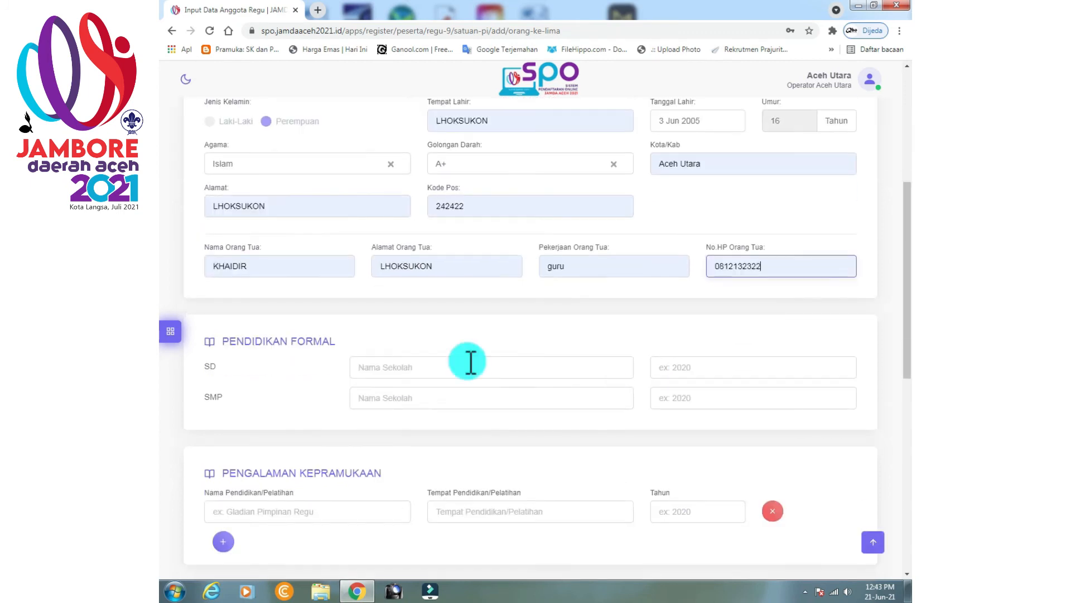
pyautogui.click(469, 366)
pyautogui.click(424, 394)
pyautogui.click(419, 398)
pyautogui.click(415, 424)
pyautogui.write('2005')
pyautogui.click(313, 511)
pyautogui.click(290, 482)
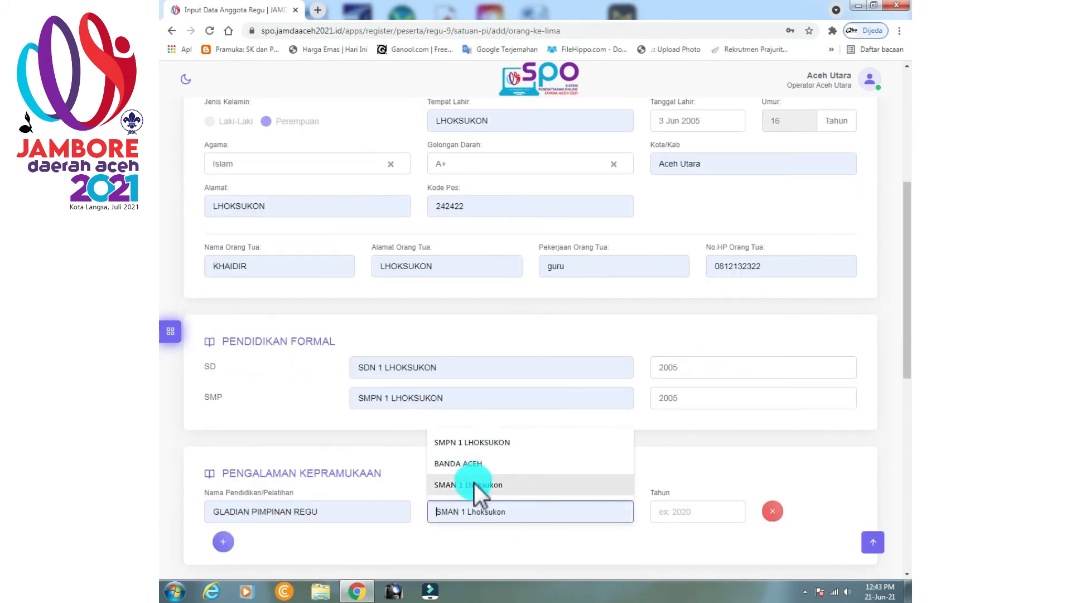
# Attach the KTA, permission letter, health certificate and BPJS.PDF document files.
pyautogui.scroll(-5, 678, 486)
pyautogui.click(841, 403)
pyautogui.click(285, 130)
pyautogui.click(807, 538)
pyautogui.click(854, 435)
pyautogui.doubleClick(328, 168)
pyautogui.click(832, 461)
pyautogui.click(327, 180)
pyautogui.click(807, 539)
pyautogui.click(840, 488)
pyautogui.click(292, 108)
pyautogui.click(799, 528)
# Upload the member photo, save the fifth member's biodata, and open participant registration.
pyautogui.scroll(-5, 558, 359)
pyautogui.click(527, 359)
pyautogui.click(367, 111)
pyautogui.click(799, 529)
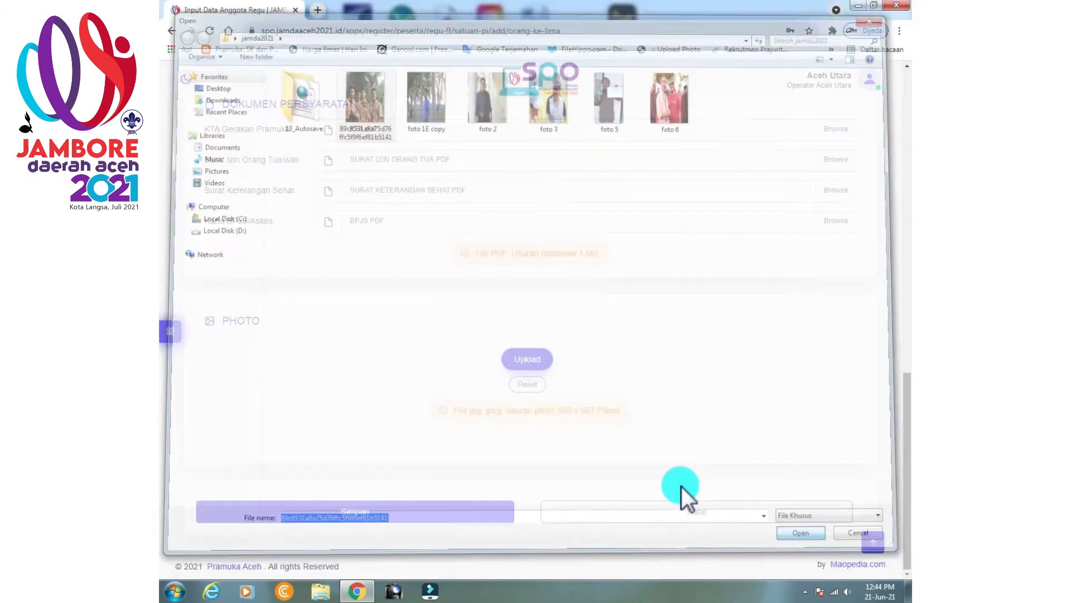
pyautogui.scroll(-2, 558, 447)
pyautogui.click(416, 510)
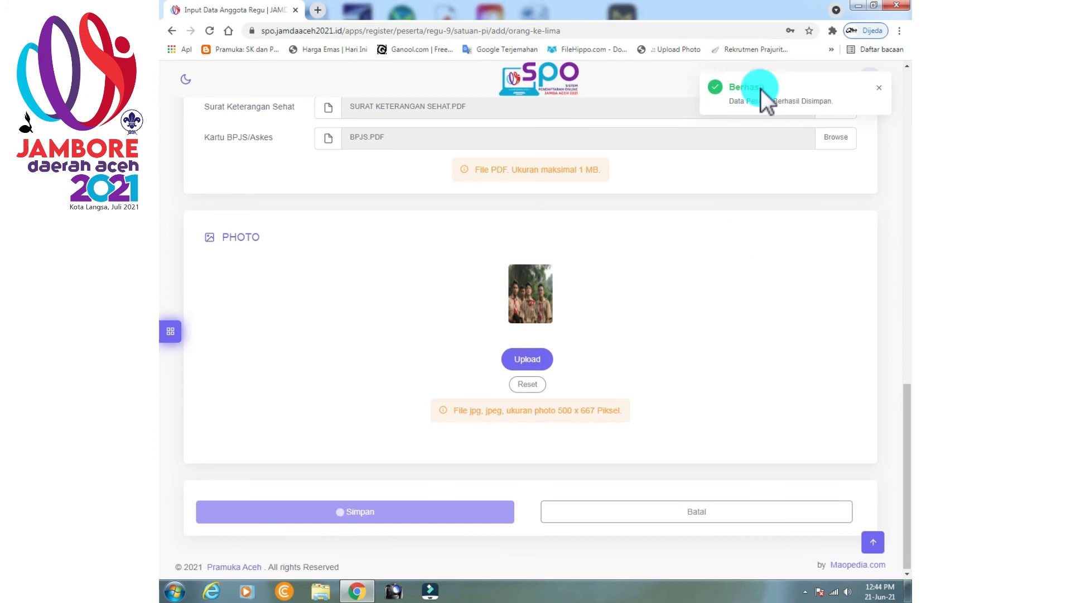
pyautogui.click(657, 416)
# Open patrol Mawar's member list and start the sixth member's form.
pyautogui.click(336, 245)
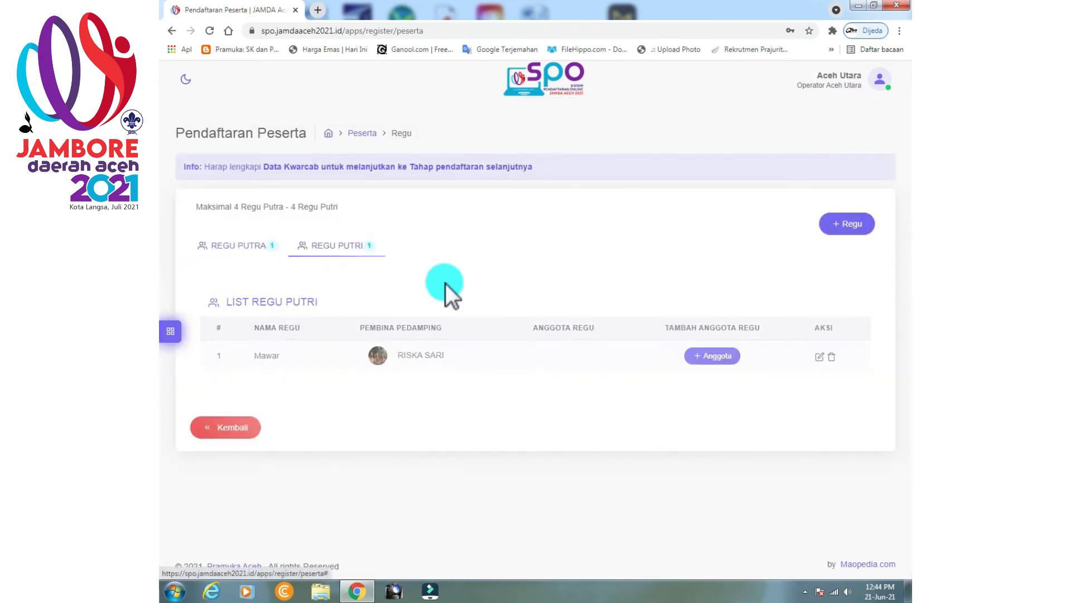
pyautogui.click(692, 357)
pyautogui.click(843, 349)
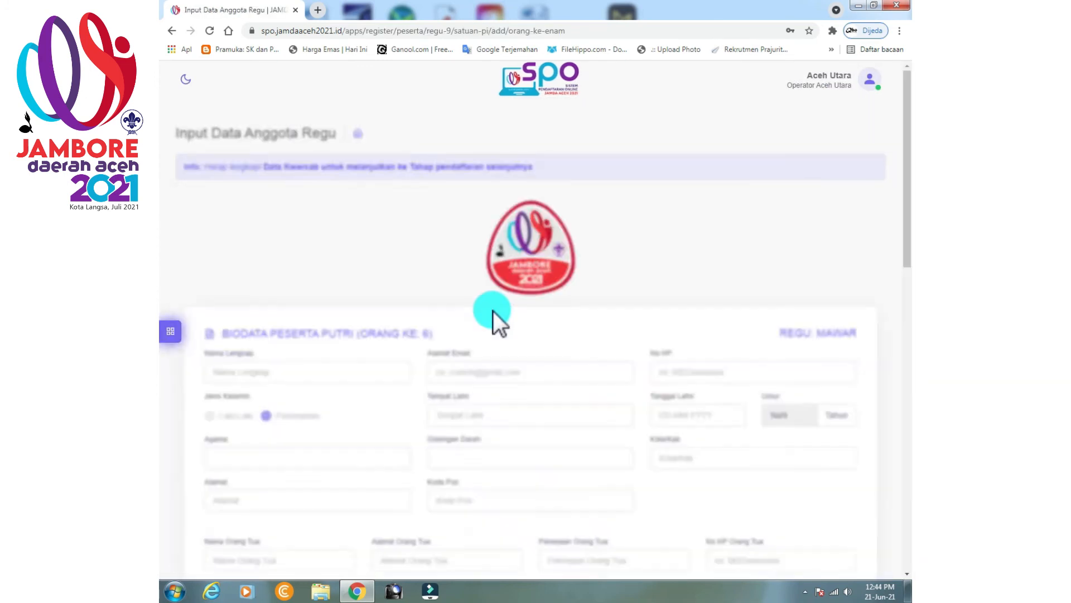
# Enter the sixth member's full name, Islam religion, LHOKSUKON address, parent's name and e-mail address.
pyautogui.click(327, 363)
pyautogui.write('a')
pyautogui.click(289, 459)
pyautogui.click(260, 503)
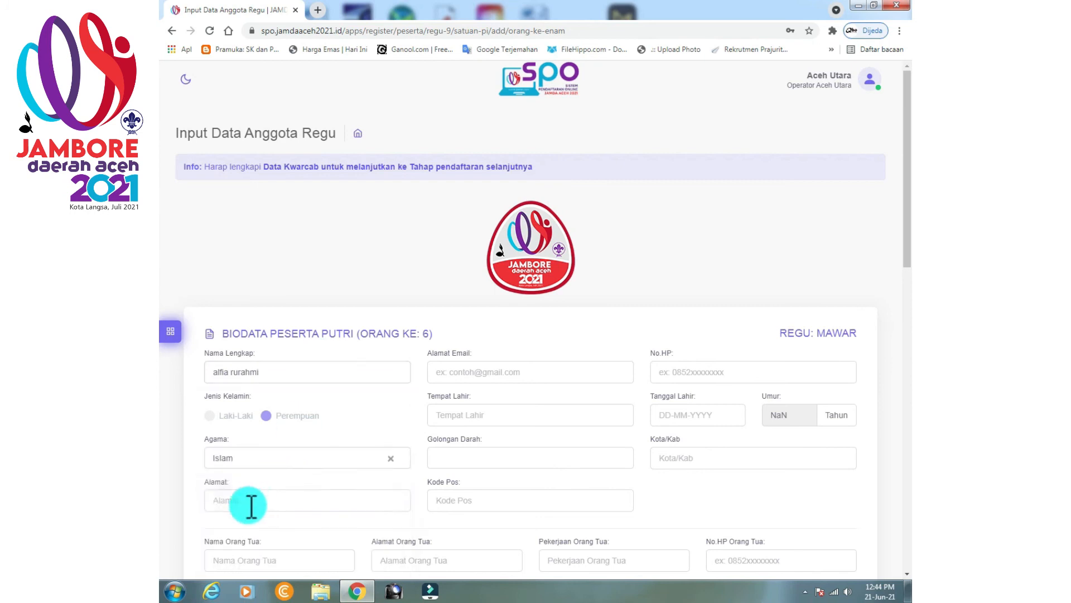
pyautogui.click(251, 502)
pyautogui.write('LHOKSUKON')
pyautogui.scroll(-4, 262, 484)
pyautogui.click(273, 325)
pyautogui.write('Muzakkir')
pyautogui.scroll(2, 509, 204)
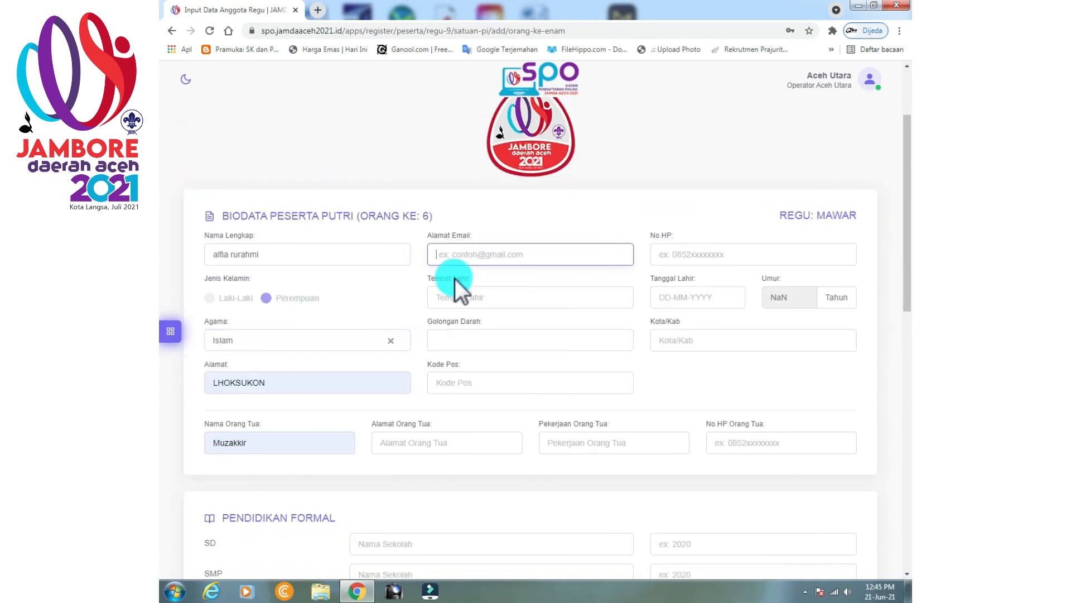
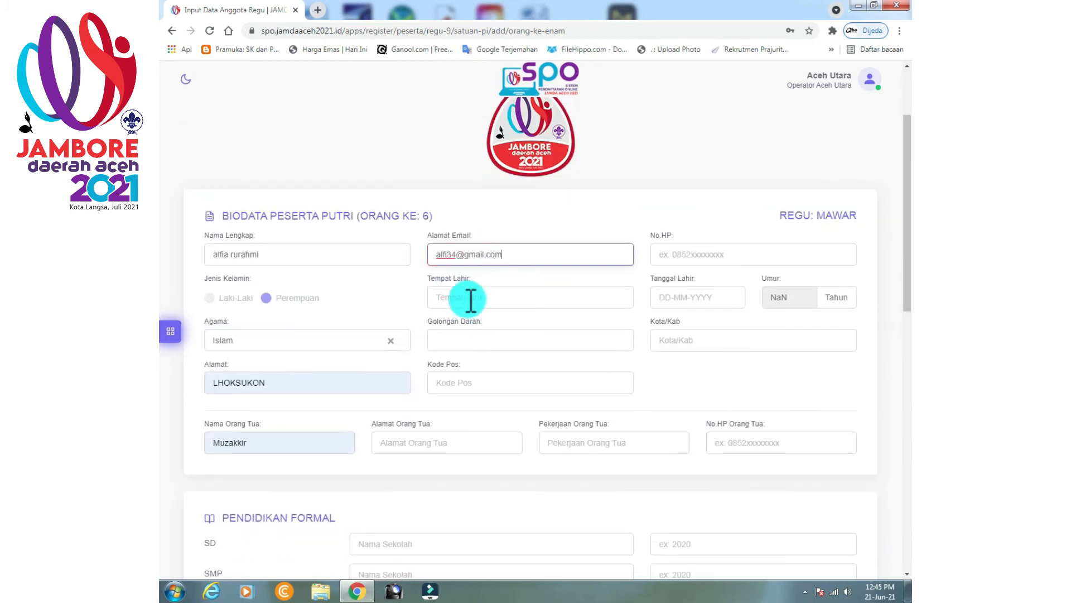
# Set birthplace LHOKSUKON, blood type O+, the suggested postcode and the parent's address.
pyautogui.click(471, 300)
pyautogui.click(467, 325)
pyautogui.click(468, 341)
pyautogui.click(448, 407)
pyautogui.click(459, 384)
pyautogui.click(457, 411)
pyautogui.click(429, 444)
pyautogui.write('2323')
# Enter phone, birth date 5 June 2005, Kota/Kab Aceh Utara, parent's occupation guru and parent's phone.
pyautogui.click(720, 294)
pyautogui.click(766, 321)
pyautogui.write('2005')
pyautogui.click(816, 362)
pyautogui.click(697, 341)
pyautogui.click(690, 369)
pyautogui.click(748, 447)
pyautogui.click(737, 395)
# Fill schooling with SDN 1 LHOKSUKON, the suggested junior high school and school year 2002.
pyautogui.scroll(-2, 730, 401)
pyautogui.click(433, 428)
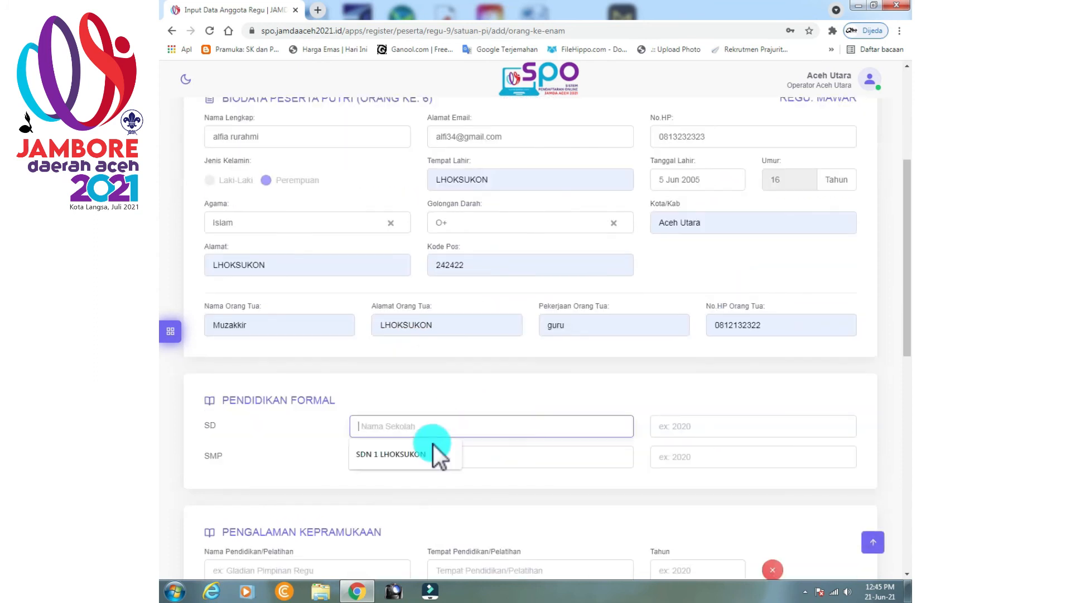
pyautogui.click(435, 453)
pyautogui.click(434, 458)
pyautogui.click(436, 483)
pyautogui.click(741, 432)
pyautogui.write('2002')
# Fill the training name and place from suggestions with training year 2002.
pyautogui.scroll(-6, 352, 246)
pyautogui.click(329, 392)
pyautogui.click(564, 393)
pyautogui.click(608, 419)
pyautogui.click(692, 393)
pyautogui.write('2002')
pyautogui.scroll(-2, 726, 399)
# Attach KTA.pdf, SURAT IZIN ORANG TUA.PDF, SURAT KETERANGAN SEHAT.PDF and BPJS.PDF.
pyautogui.click(839, 401)
pyautogui.doubleClick(323, 131)
pyautogui.click(836, 429)
pyautogui.doubleClick(334, 168)
pyautogui.click(837, 459)
pyautogui.doubleClick(332, 181)
pyautogui.click(839, 491)
pyautogui.doubleClick(295, 108)
# Upload the member photo and save the sixth member's biodata.
pyautogui.scroll(-4, 612, 414)
pyautogui.click(527, 392)
pyautogui.click(363, 100)
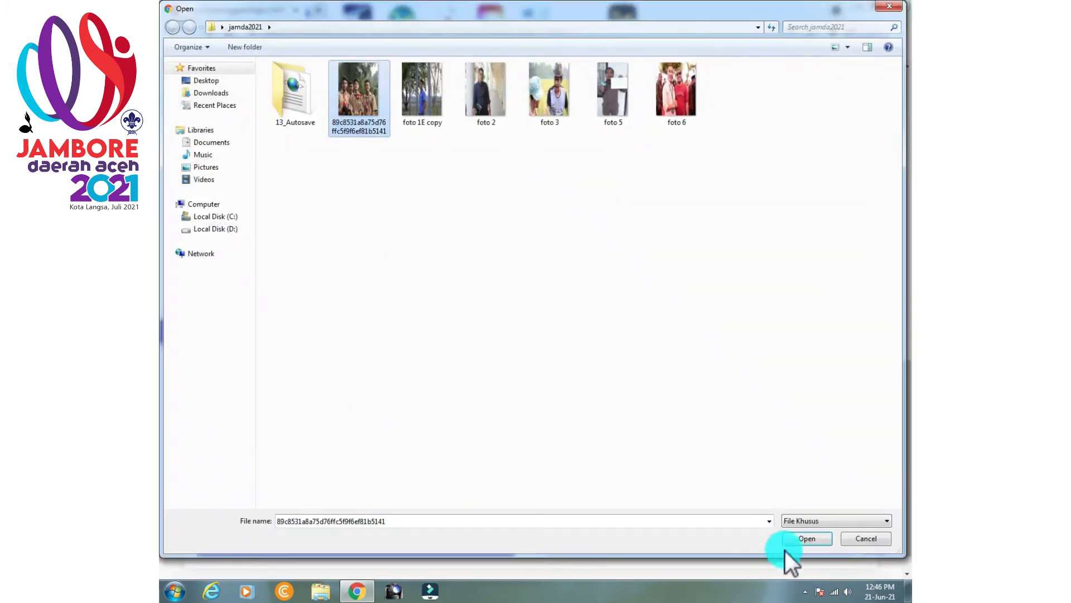
pyautogui.click(806, 539)
pyautogui.scroll(-3, 393, 491)
pyautogui.click(393, 503)
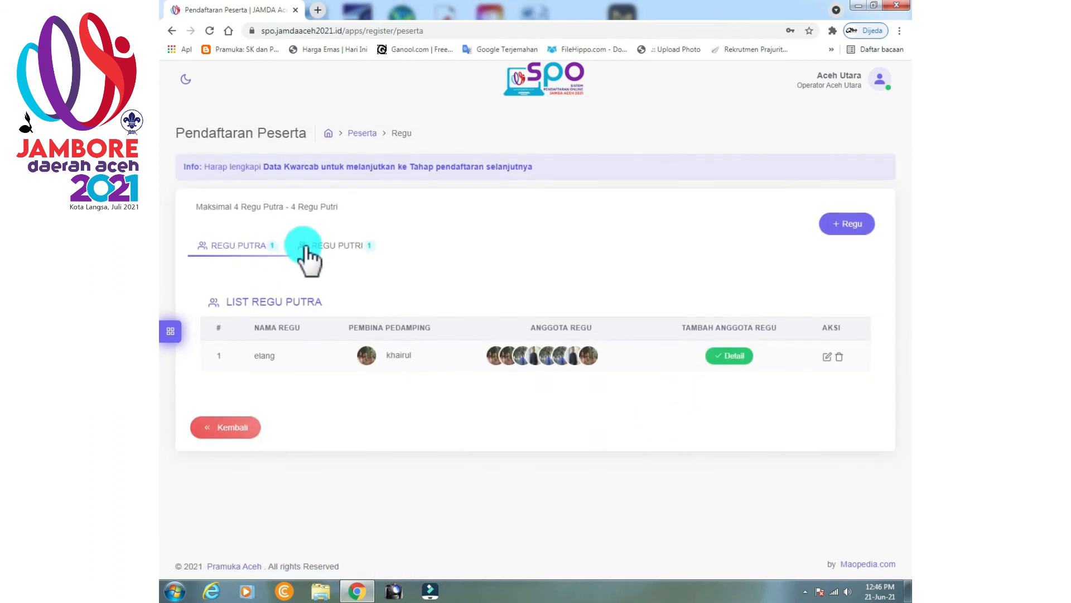
# Open patrol Mawar's member list and start the seventh member's form.
pyautogui.click(306, 246)
pyautogui.click(710, 356)
pyautogui.click(843, 428)
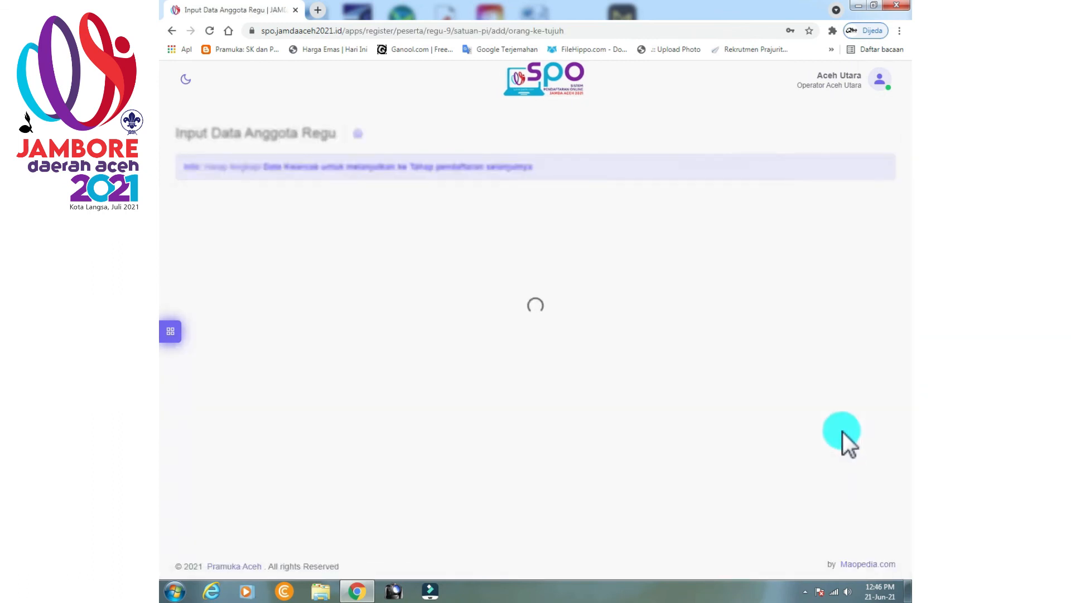
# Enter the seventh member's full name, Islam religion, LHOKSUKON address, parent's name and e-mail address.
pyautogui.click(365, 372)
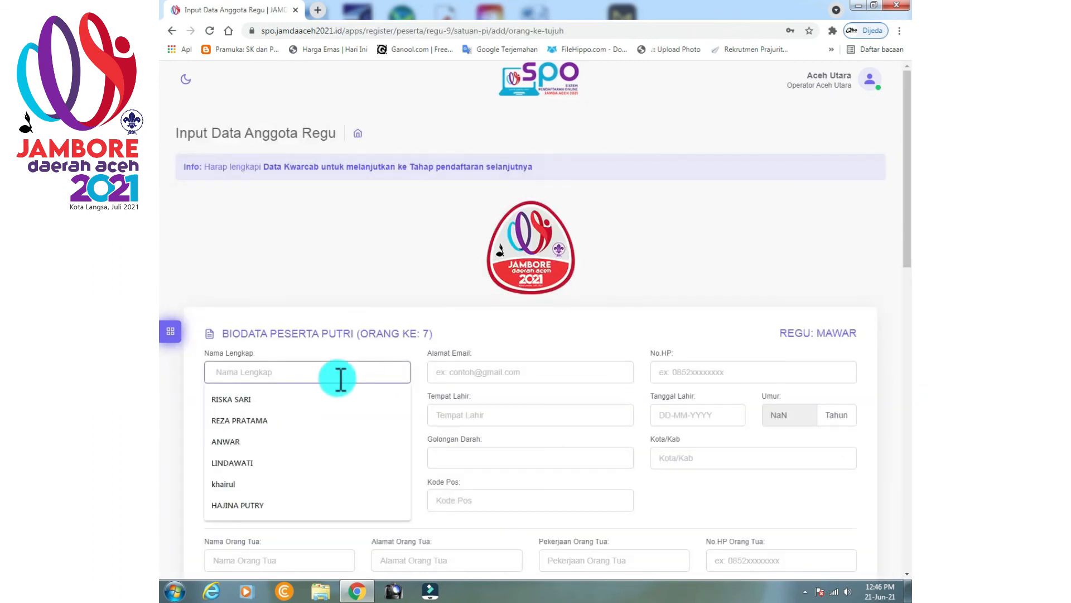
pyautogui.click(251, 399)
pyautogui.click(245, 458)
pyautogui.click(242, 486)
pyautogui.click(244, 501)
pyautogui.click(239, 388)
pyautogui.scroll(-3, 240, 388)
pyautogui.click(243, 386)
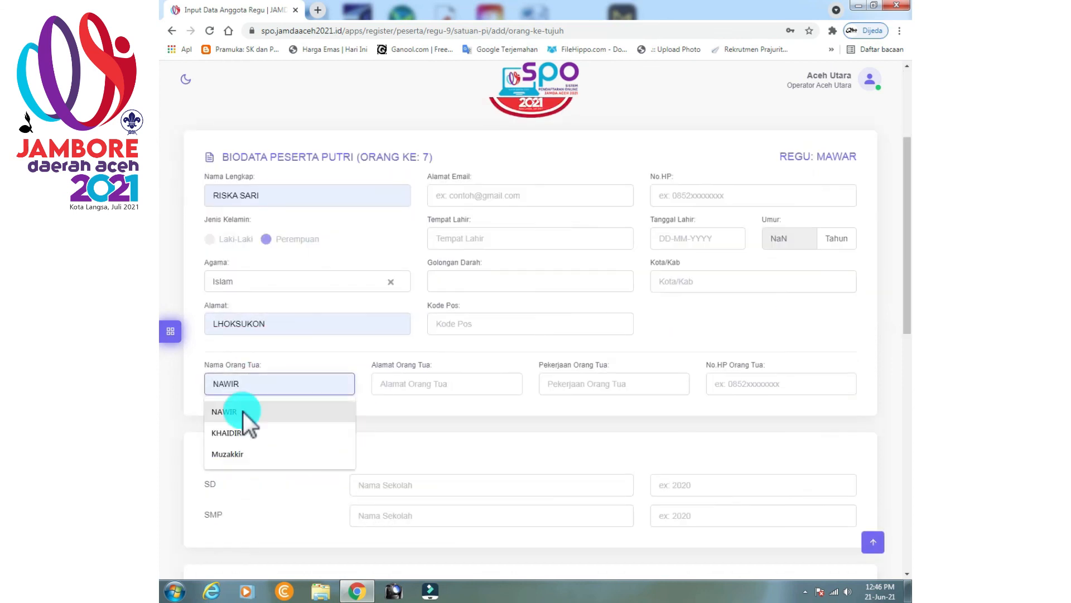
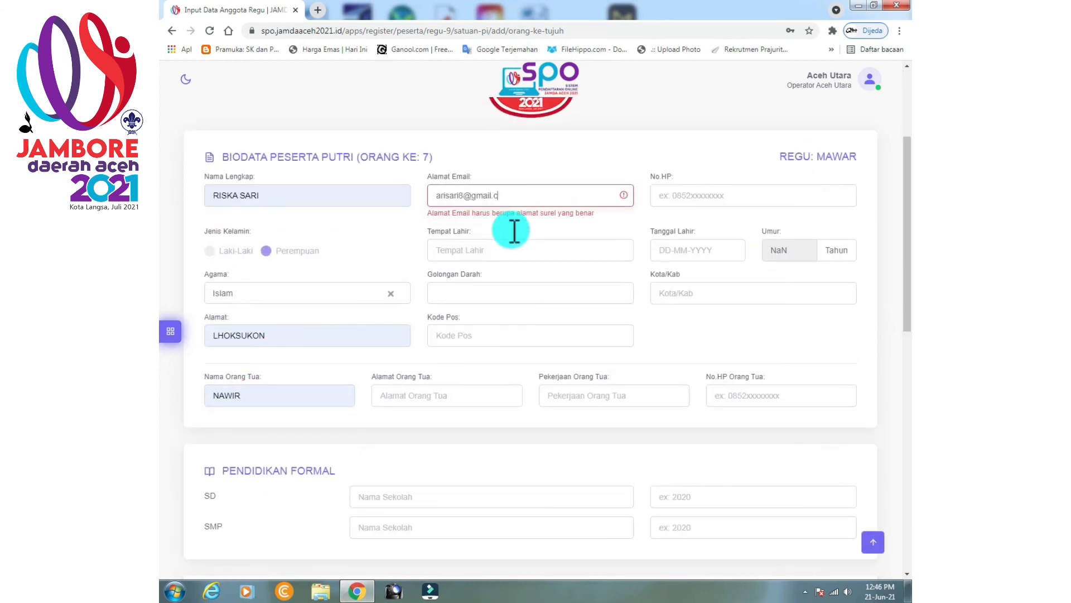
# Set birthplace LHOKSUKON, blood type AB+, the suggested postcode and parent's address LHOKSUKON.
pyautogui.click(491, 239)
pyautogui.click(480, 266)
pyautogui.click(474, 284)
pyautogui.click(457, 358)
pyautogui.click(453, 328)
pyautogui.click(453, 353)
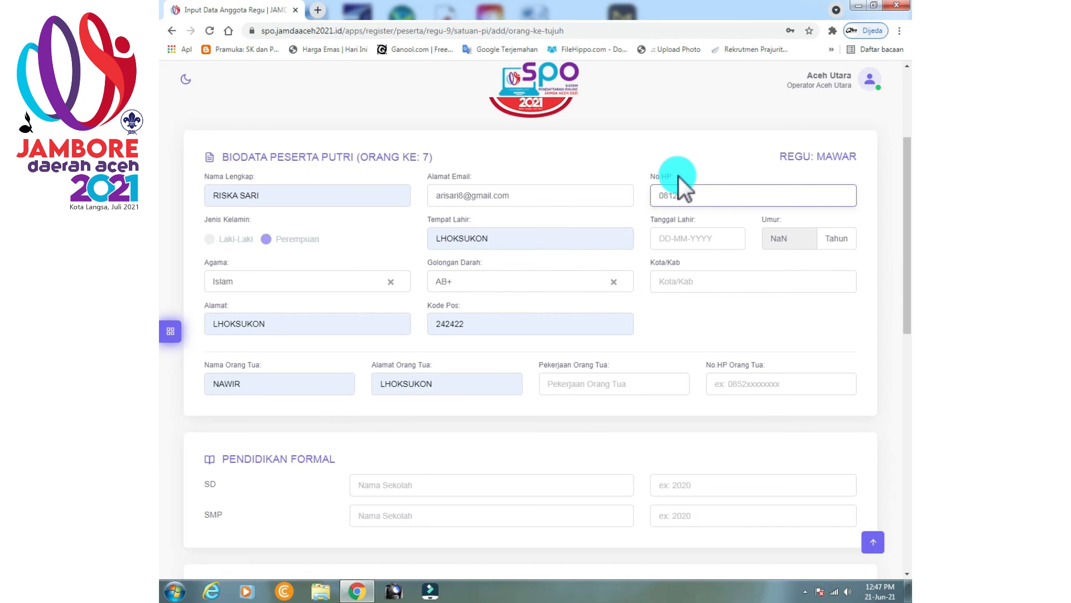
pyautogui.click(702, 238)
pyautogui.click(741, 306)
pyautogui.click(720, 281)
pyautogui.click(709, 308)
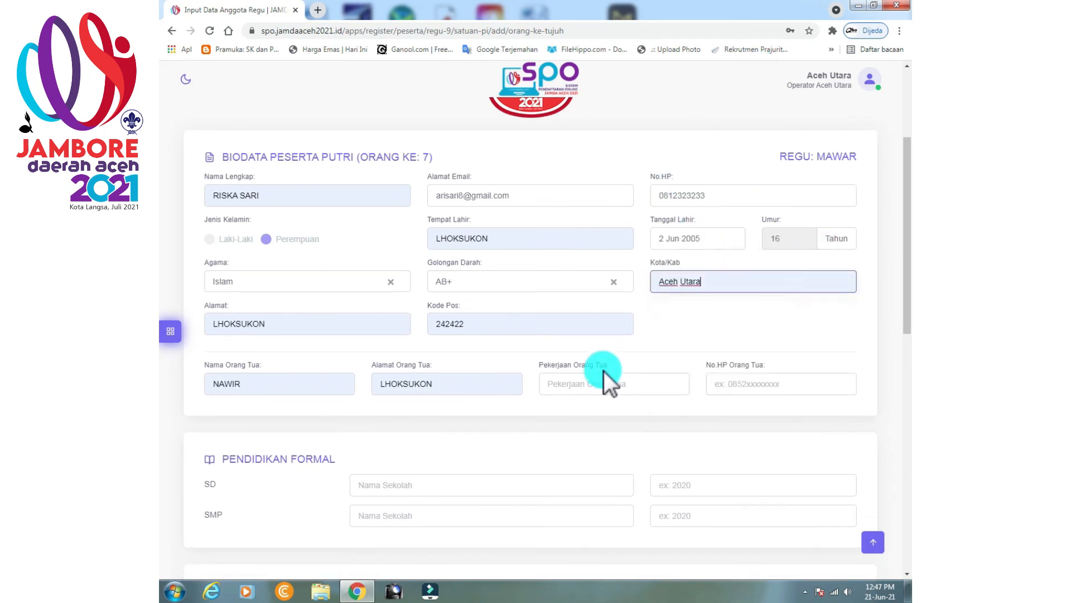
pyautogui.click(605, 383)
pyautogui.click(605, 412)
# Fill schooling with SDN 1 LHOKSUKON, SMPN 1 LHOKSUKON and the primary school year.
pyautogui.click(744, 385)
pyautogui.click(744, 412)
pyautogui.click(451, 487)
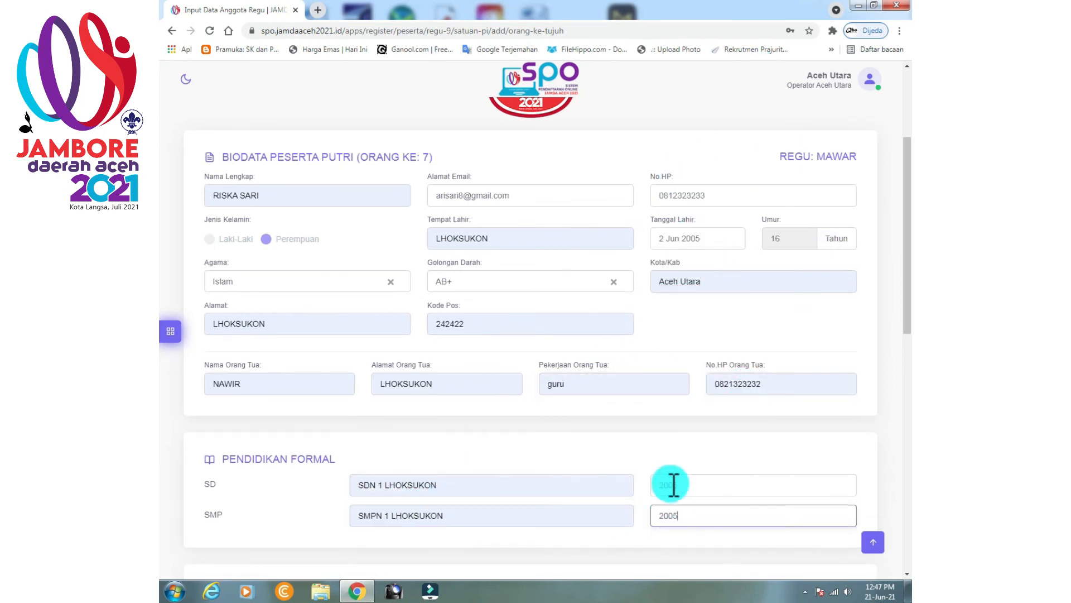
pyautogui.scroll(-3, 674, 484)
pyautogui.click(301, 452)
# Fill the training name and place from suggestions with training year 2005.
pyautogui.click(474, 453)
pyautogui.click(474, 480)
pyautogui.click(665, 457)
pyautogui.write('2005')
pyautogui.scroll(-3, 664, 457)
# Attach KTA.pdf, SURAT IZIN ORANG TUA.PDF, SURAT KETERANGAN SEHAT.PDF and BPJS.PDF.
pyautogui.click(828, 400)
pyautogui.doubleClick(286, 132)
pyautogui.click(841, 426)
pyautogui.doubleClick(332, 168)
pyautogui.click(835, 470)
pyautogui.doubleClick(309, 184)
pyautogui.click(837, 499)
pyautogui.click(286, 105)
pyautogui.click(807, 538)
# Upload the member photo and save the seventh member's biodata.
pyautogui.scroll(-5, 530, 336)
pyautogui.click(530, 336)
pyautogui.click(358, 91)
pyautogui.click(807, 540)
pyautogui.click(438, 509)
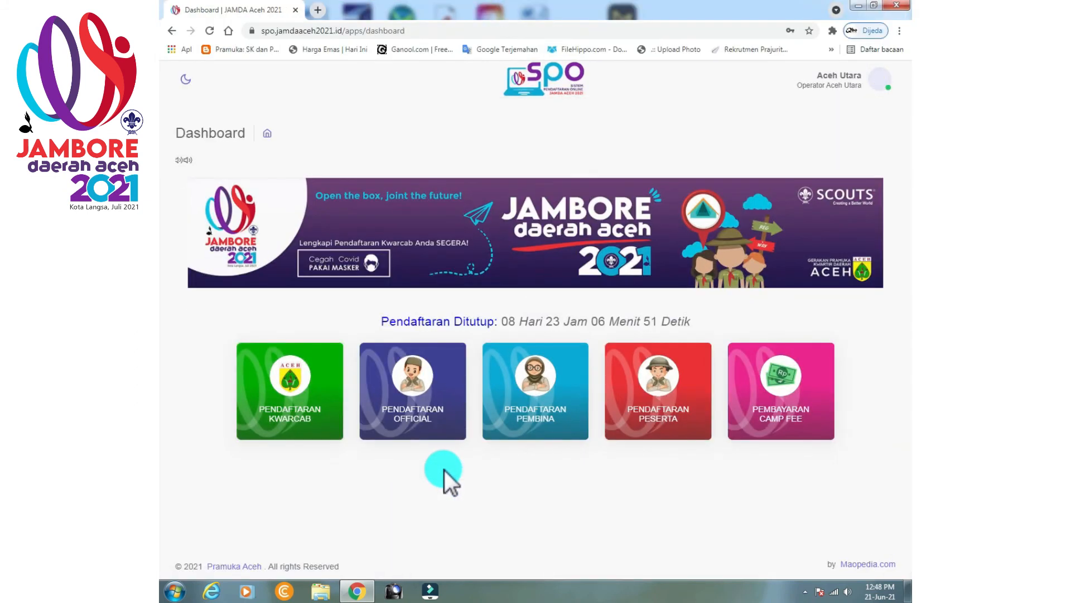
# Open the eighth member's biodata form for girls' patrol Mawar from participant registration.
pyautogui.click(652, 431)
pyautogui.click(313, 247)
pyautogui.click(722, 356)
pyautogui.click(853, 439)
# Enter the member's full name, religion Islam, address LHOKSUKON, parent name and e-mail.
pyautogui.click(223, 363)
pyautogui.click(257, 455)
pyautogui.click(241, 505)
pyautogui.click(240, 500)
pyautogui.click(240, 389)
pyautogui.scroll(-3, 242, 379)
pyautogui.click(242, 382)
pyautogui.click(495, 196)
# Set birthplace LHOKSUKON, blood type A-, the suggested postcode and parent's address LHOKSUKON.
pyautogui.click(480, 240)
pyautogui.click(467, 267)
pyautogui.click(467, 282)
pyautogui.click(467, 313)
pyautogui.click(467, 325)
pyautogui.click(467, 373)
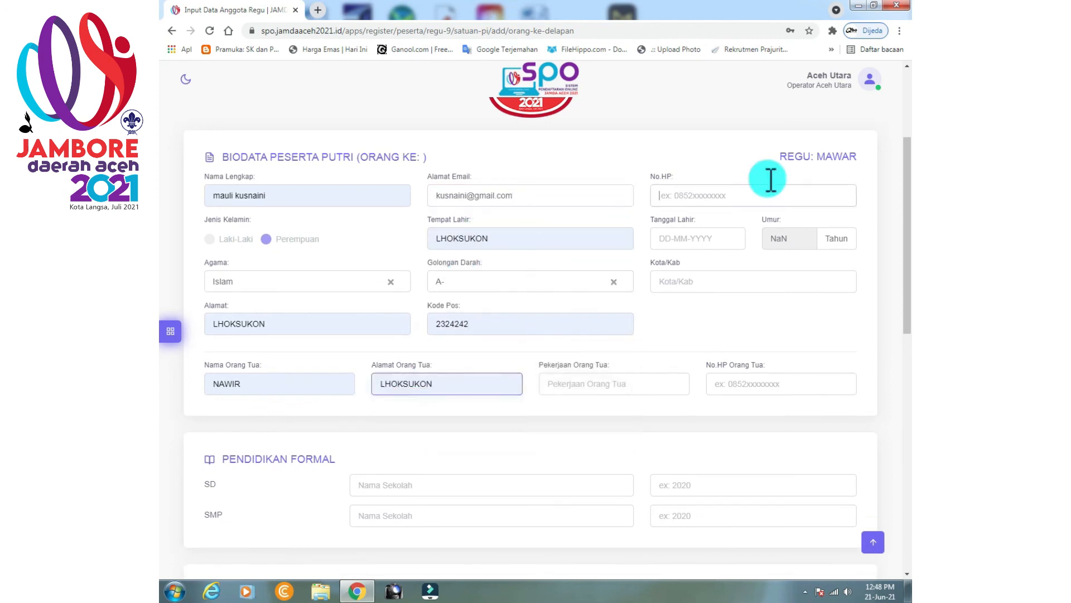
# Pick birth date day 2, choose the suggested junior high school, and enter 2005.
pyautogui.click(690, 240)
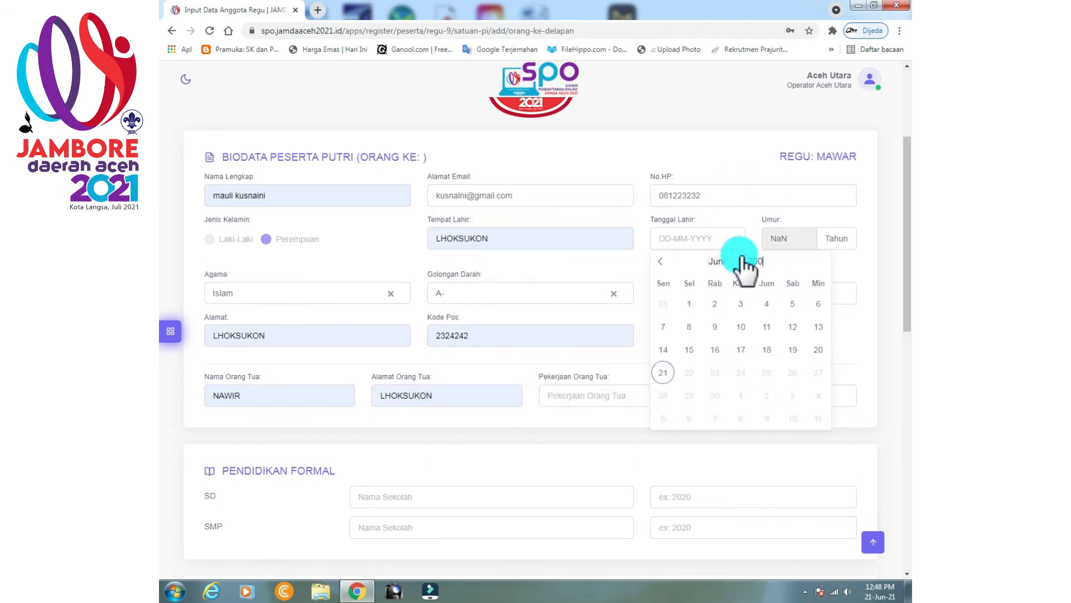
pyautogui.write('5')
pyautogui.click(741, 303)
pyautogui.click(591, 384)
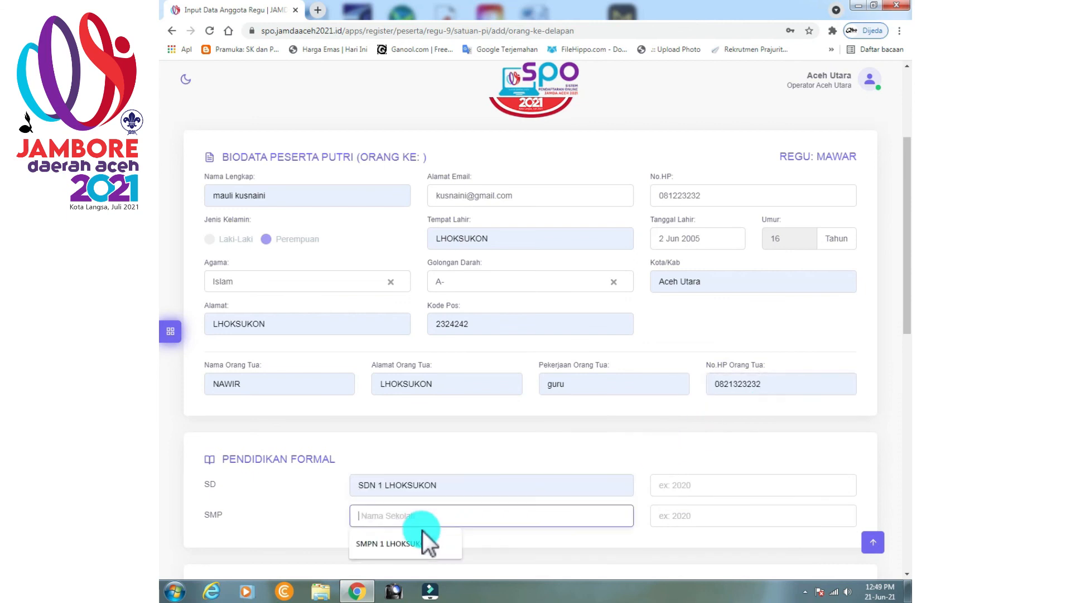
pyautogui.click(666, 516)
pyautogui.write('2005')
pyautogui.scroll(-3, 653, 486)
# Fill the Gladian Pimpinan Regu training name, place and year from suggestions.
pyautogui.click(312, 451)
pyautogui.click(313, 480)
pyautogui.click(484, 453)
pyautogui.click(484, 481)
# Attach KTA.pdf, SURAT IZIN ORANG TUA.PDF, SURAT KETERANGAN SEHAT.PDF and BPJS.PDF.
pyautogui.click(664, 452)
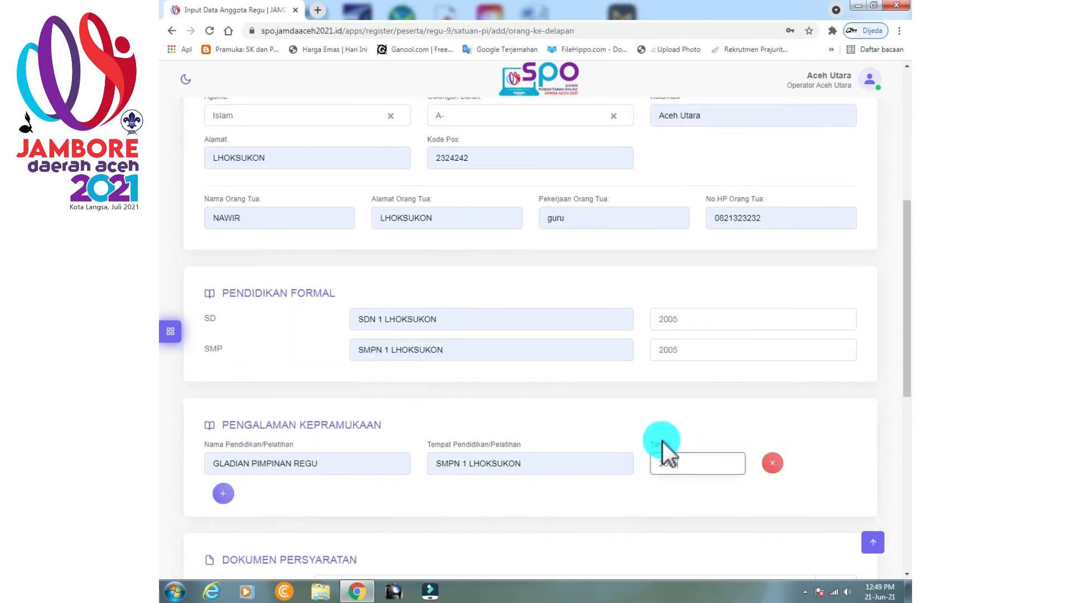
pyautogui.click(285, 131)
pyautogui.click(807, 539)
pyautogui.click(790, 362)
pyautogui.click(318, 168)
pyautogui.click(807, 538)
pyautogui.click(846, 406)
pyautogui.doubleClick(334, 185)
pyautogui.click(852, 431)
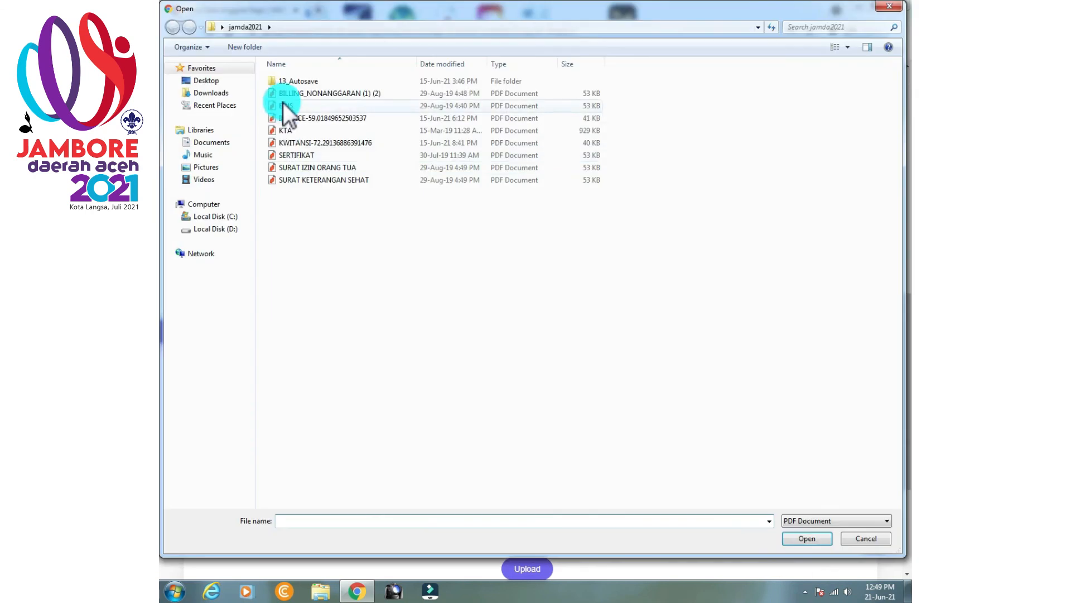
pyautogui.doubleClick(282, 105)
pyautogui.scroll(-4, 554, 354)
pyautogui.click(554, 354)
# Upload the member photo and save the eighth member's biodata.
pyautogui.click(509, 357)
pyautogui.click(361, 96)
pyautogui.click(807, 539)
pyautogui.scroll(-2, 616, 360)
pyautogui.click(403, 508)
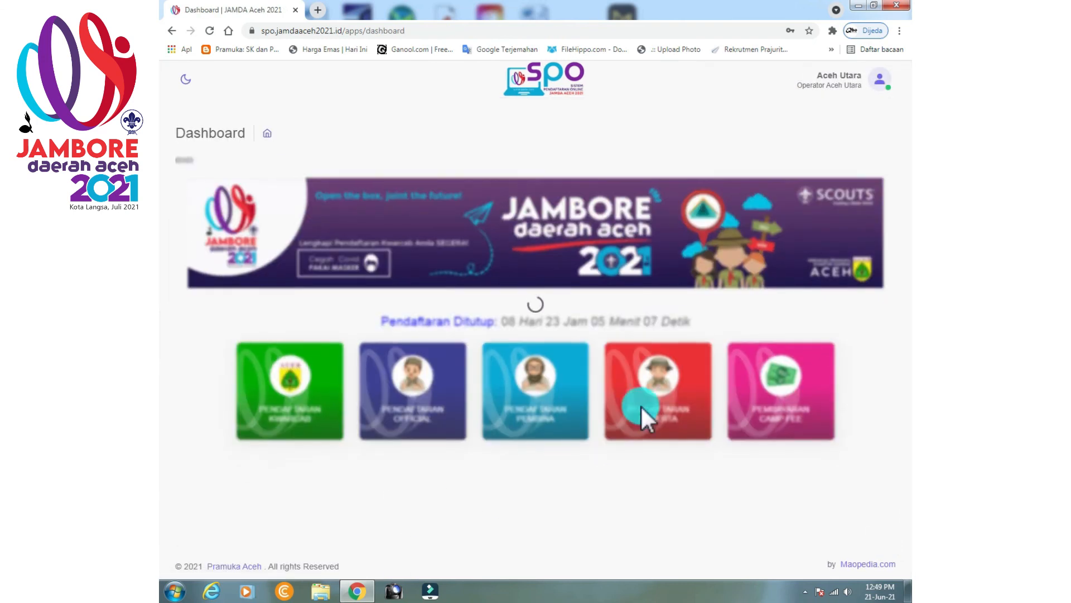
# Check the girls' patrol list shows Detail for Mawar, then go back to the dashboard.
pyautogui.click(665, 430)
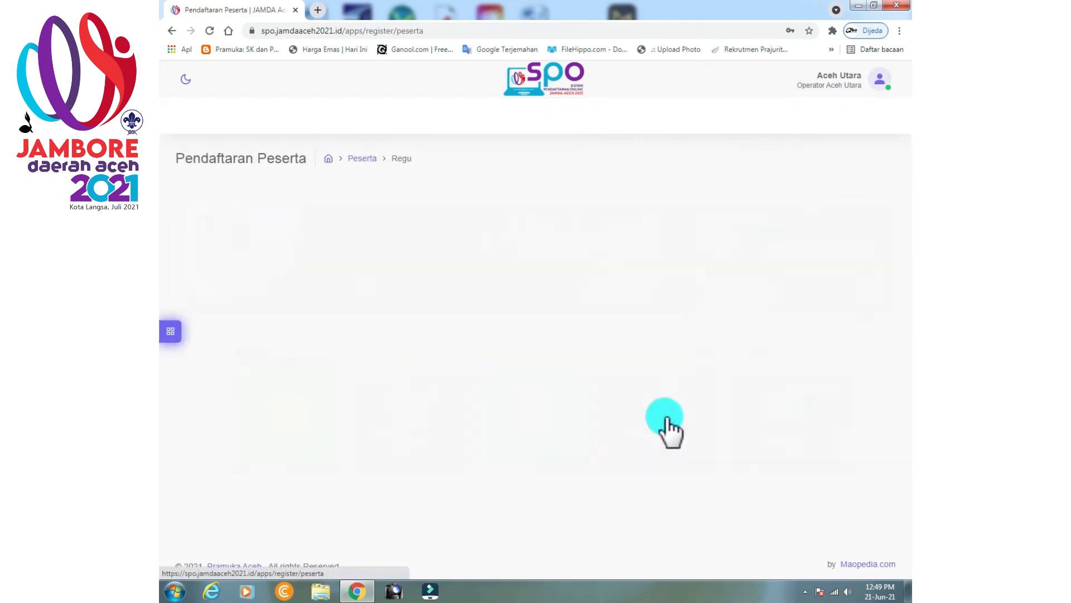
pyautogui.click(341, 246)
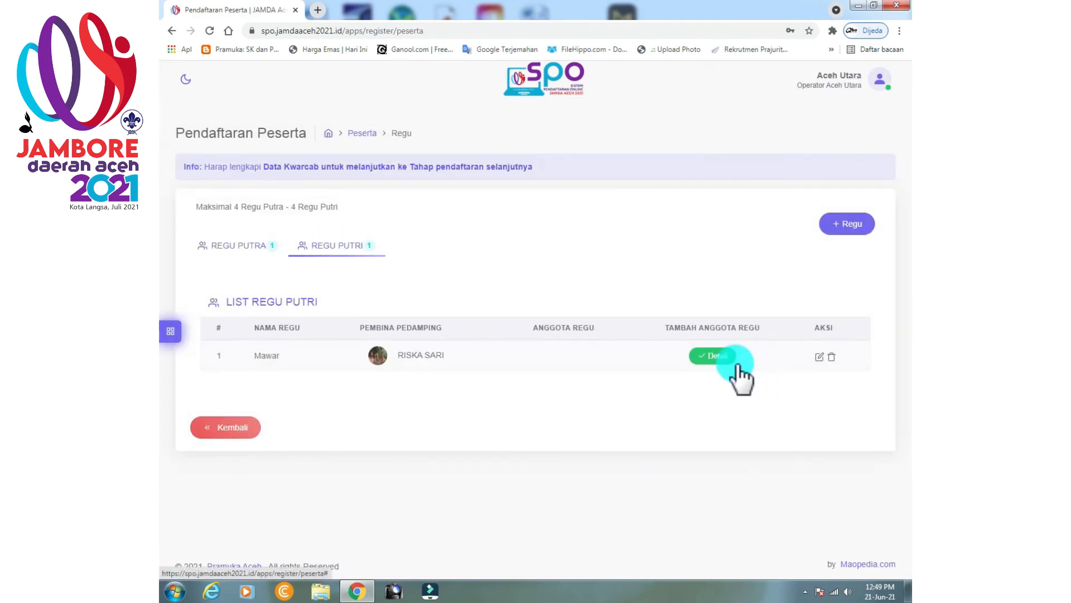
pyautogui.click(242, 422)
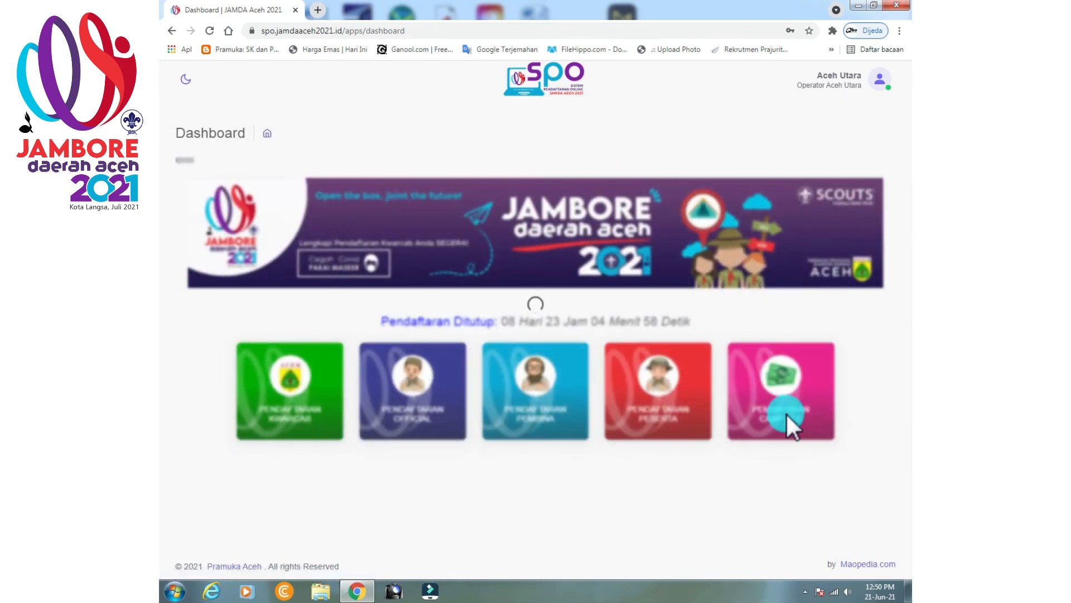